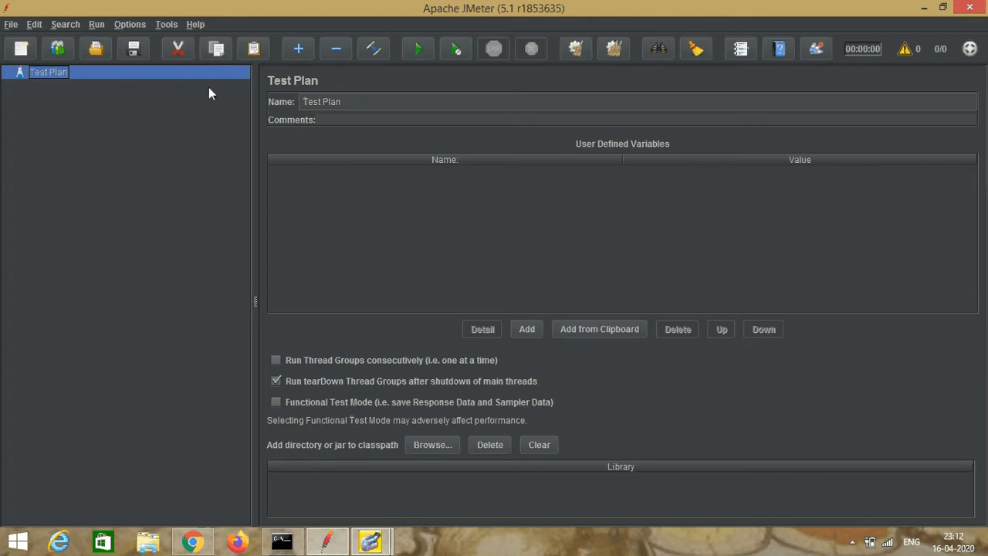
# Step: Add a Thread Group to the Test Plan and name it Home Thread Group
pyautogui.rightClick(52, 76)
pyautogui.moveTo(98, 83)
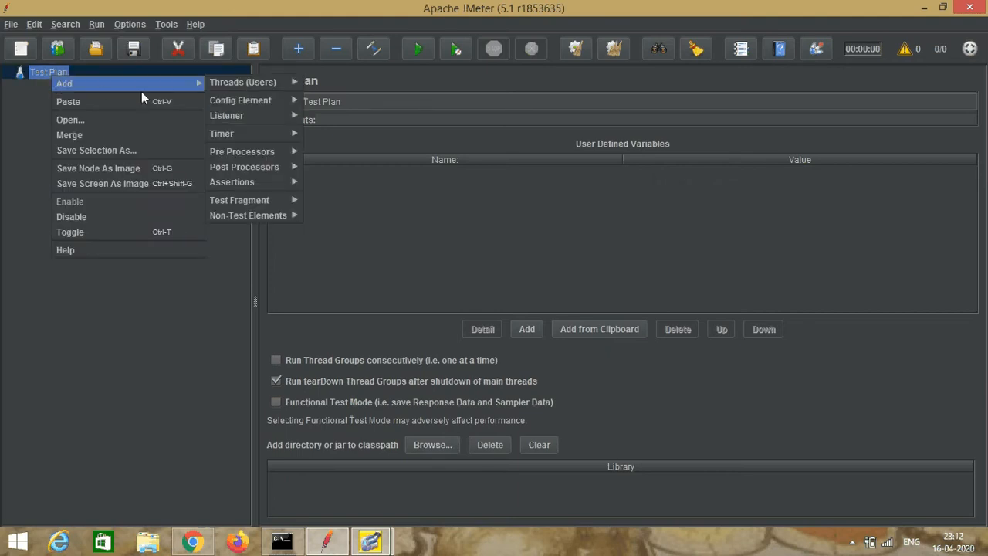
pyautogui.moveTo(230, 87)
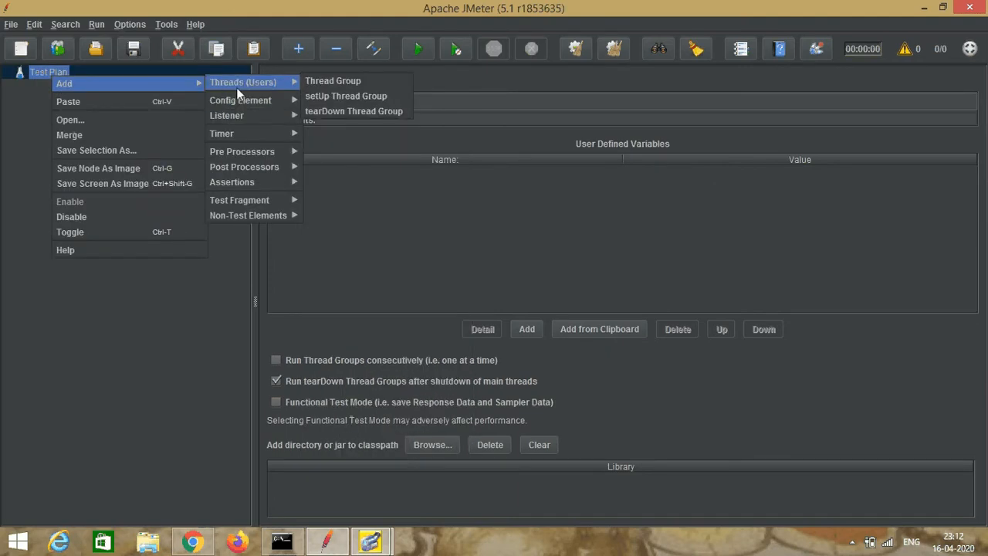
pyautogui.click(352, 80)
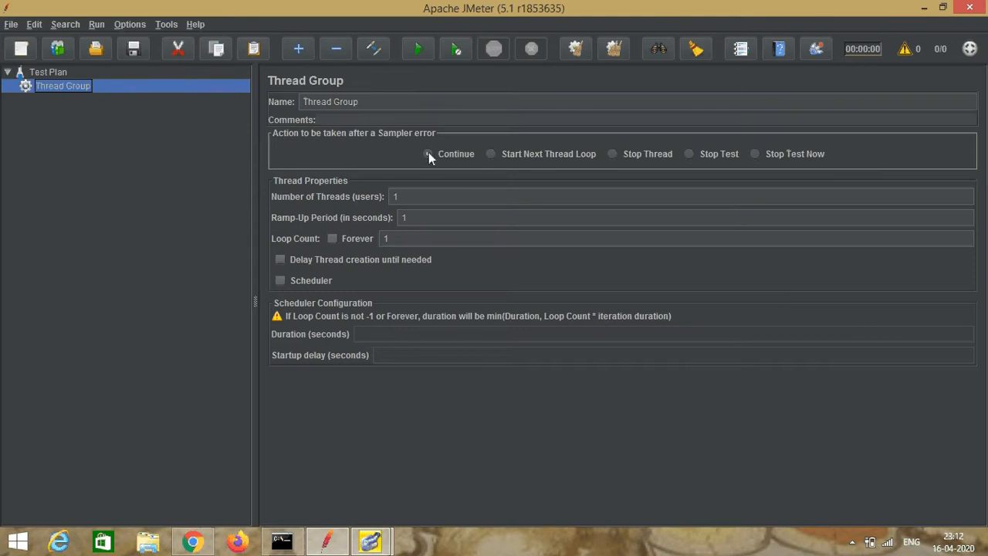
pyautogui.click(305, 101)
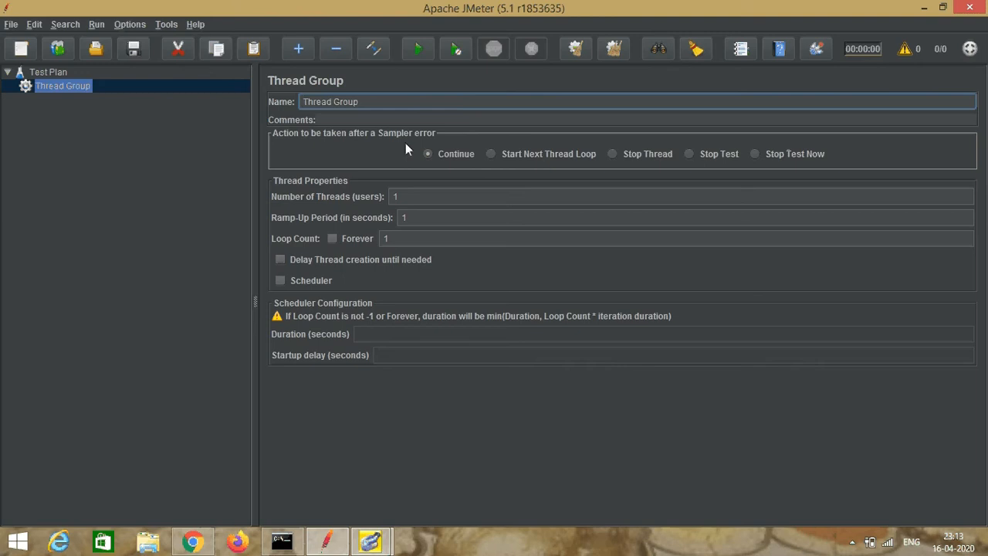
pyautogui.write('Home')
pyautogui.click(62, 89)
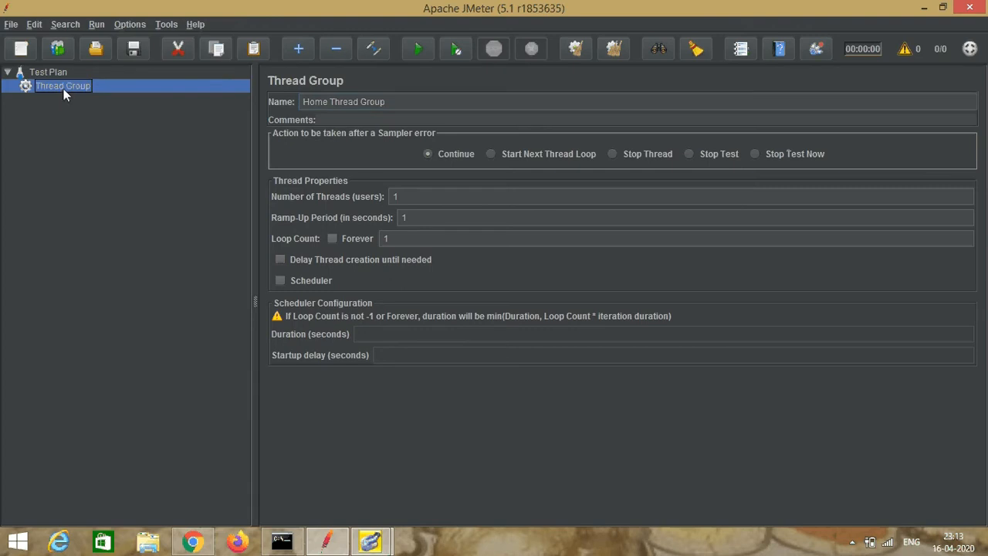
# Step: Add a Simple Controller as a logic controller under Home Thread Group
pyautogui.rightClick(63, 89)
pyautogui.moveTo(65, 95)
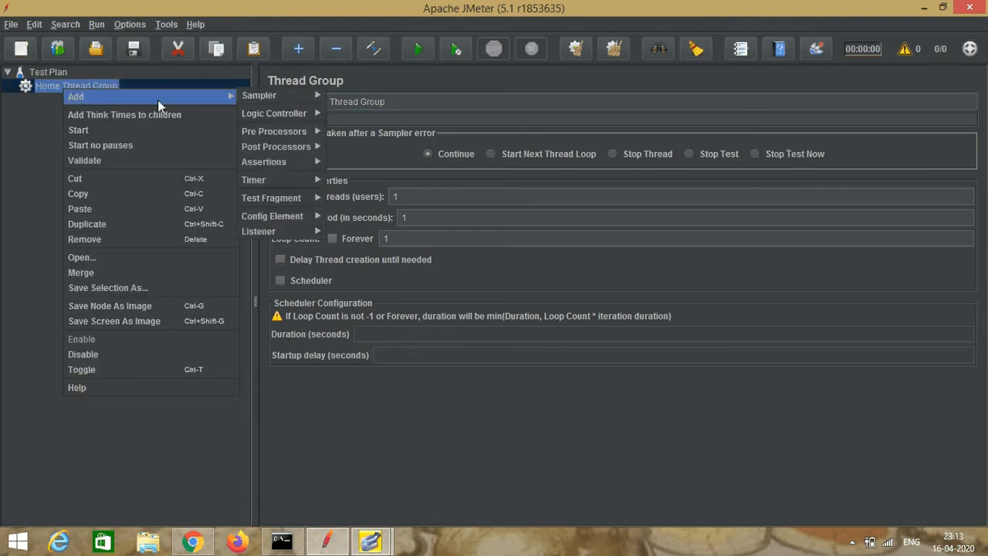
pyautogui.moveTo(269, 114)
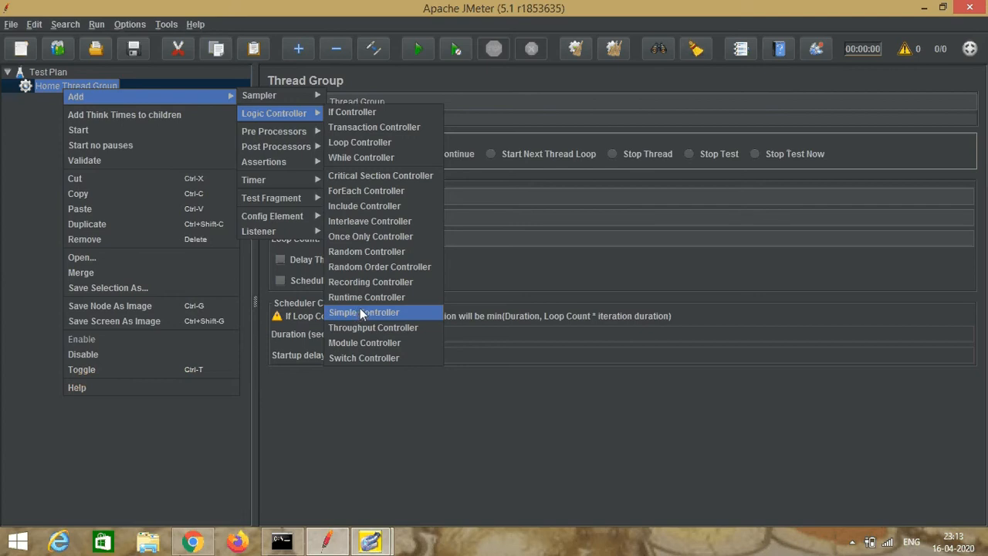
pyautogui.click(364, 313)
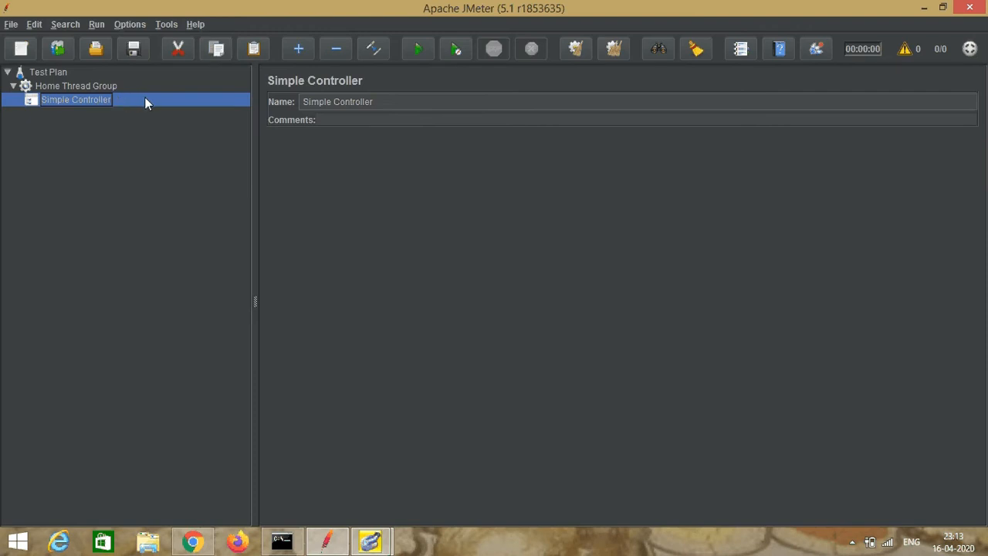
# Step: Add an HTTP Request sampler under the Simple Controller and name it Login HTTP Request
pyautogui.rightClick(72, 101)
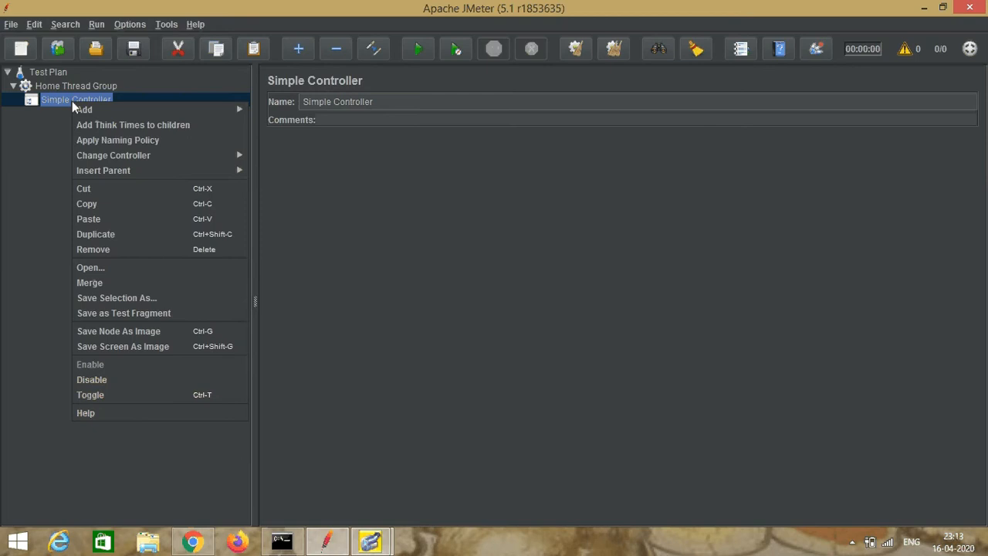
pyautogui.moveTo(159, 114)
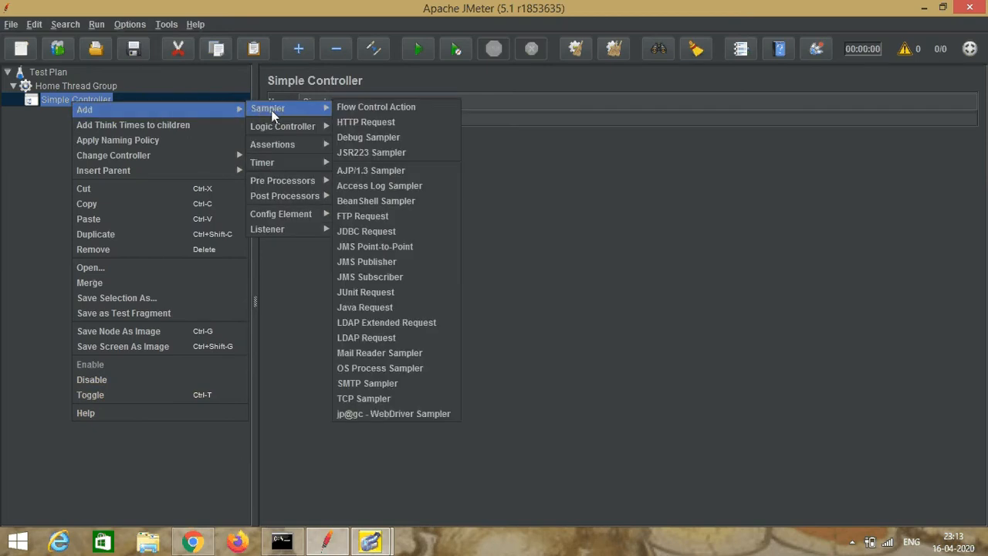
pyautogui.click(363, 122)
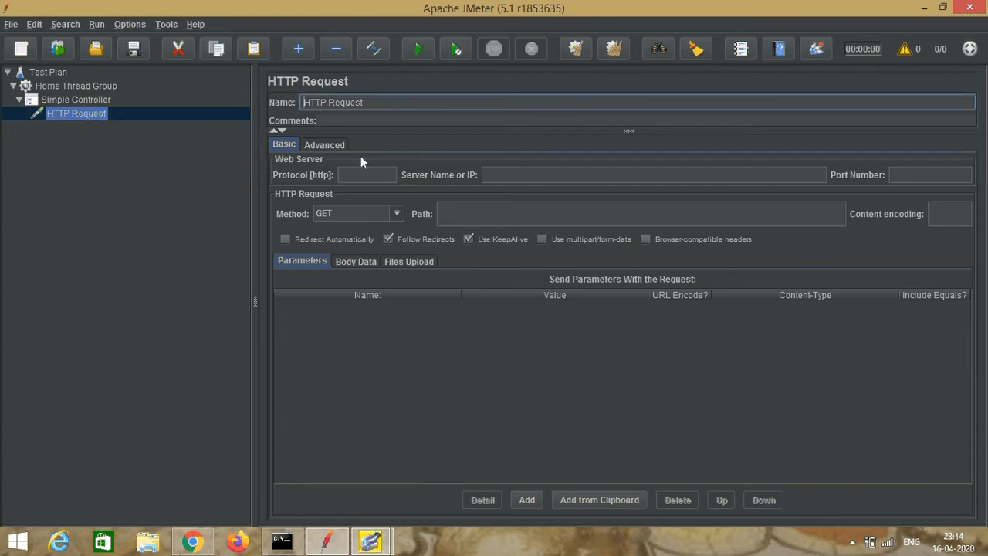
pyautogui.write('Login')
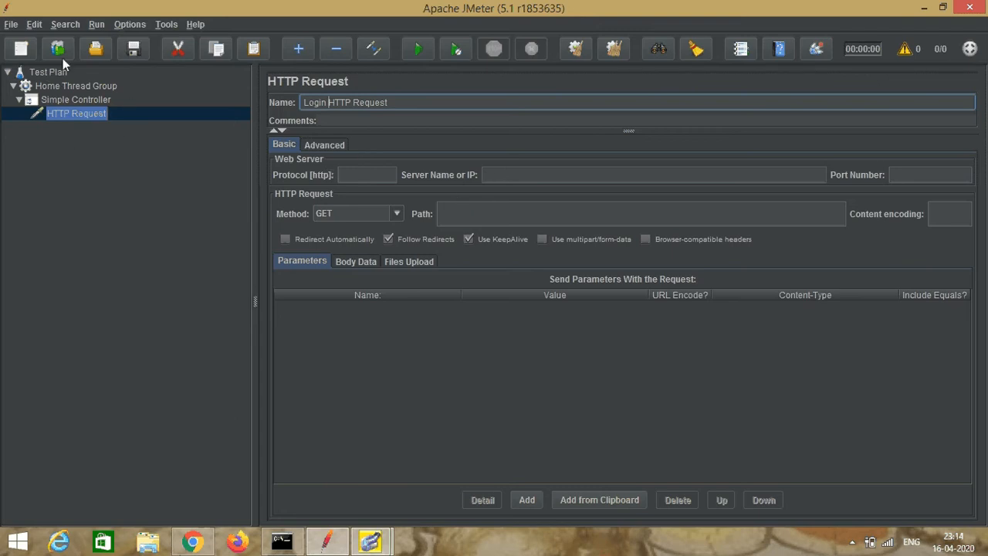
pyautogui.click(497, 176)
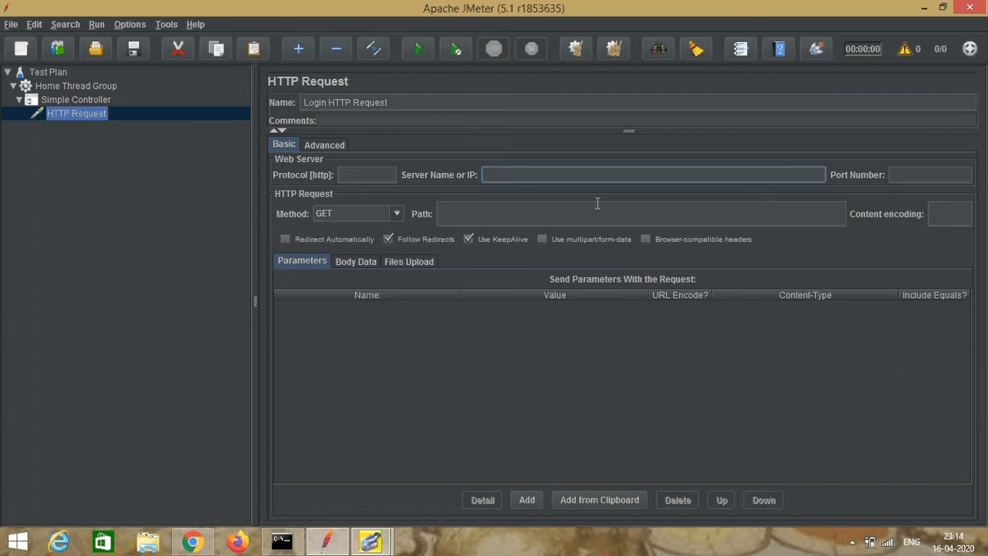
pyautogui.write('www.nethorizonconsultancy')
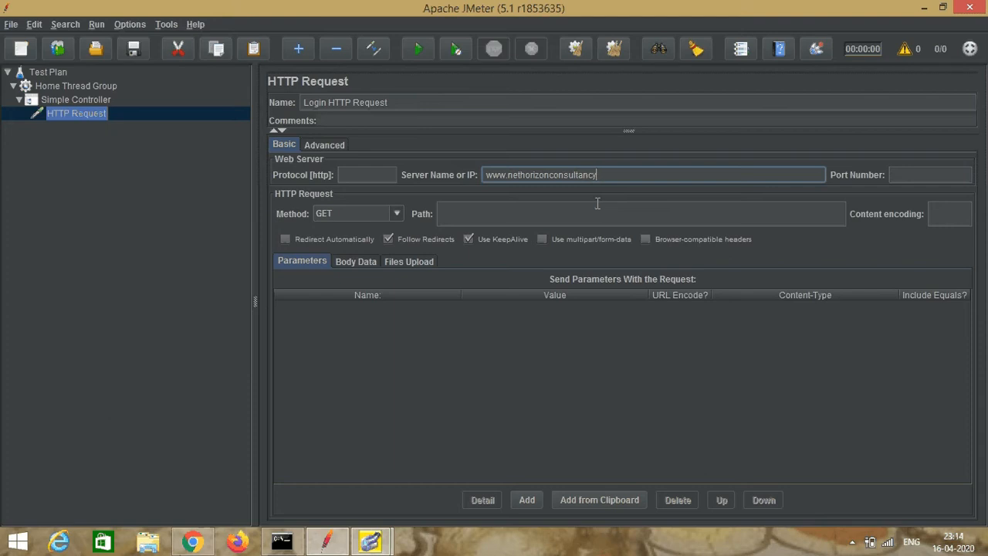
pyautogui.write('.com')
# Step: Set the login request's path to /Seeker.aspx
pyautogui.click(508, 215)
pyautogui.write('/')
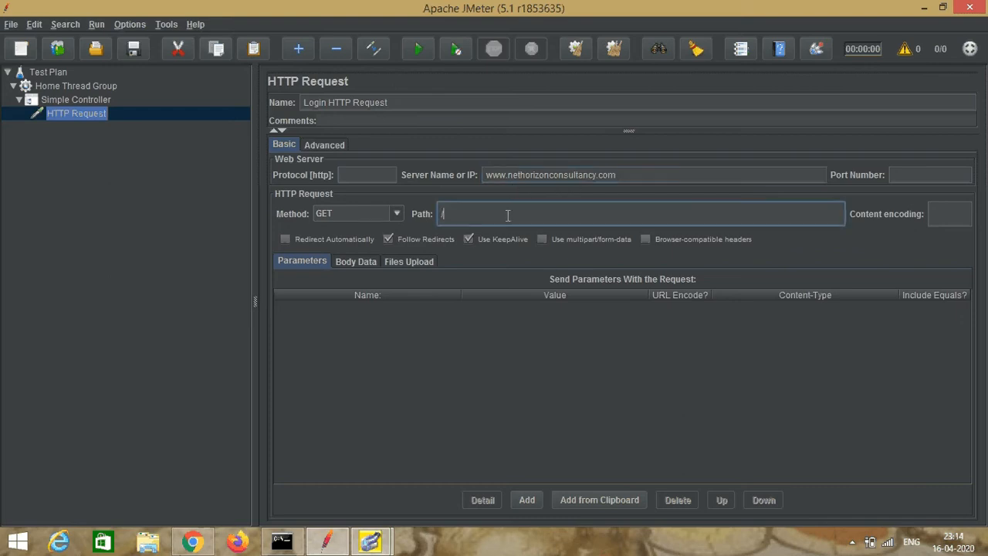
pyautogui.write('Seeker.aspx')
# Step: Add a second HTTP Request sampler under the Simple Controller and name it HTTP Request Forget
pyautogui.click(82, 100)
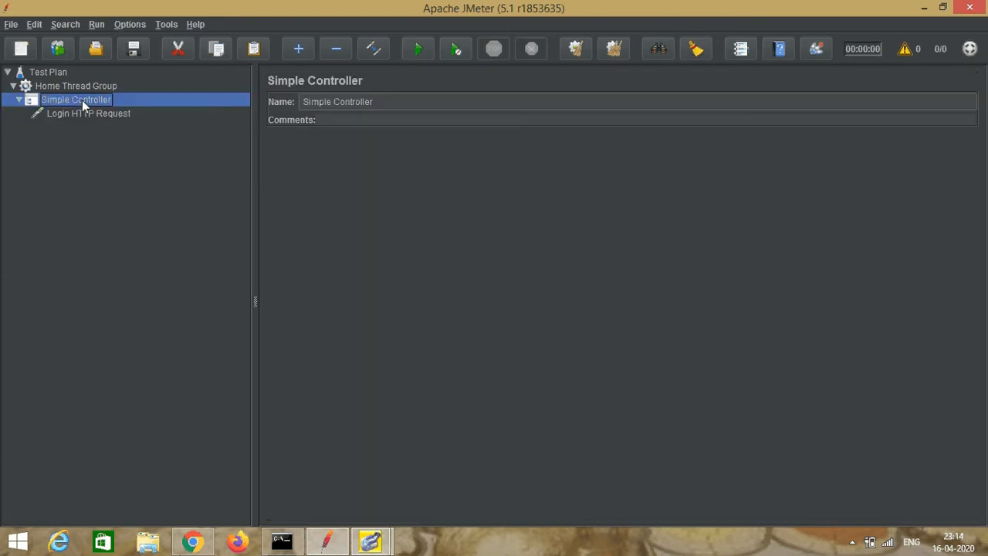
pyautogui.rightClick(83, 101)
pyautogui.moveTo(163, 112)
pyautogui.moveTo(298, 108)
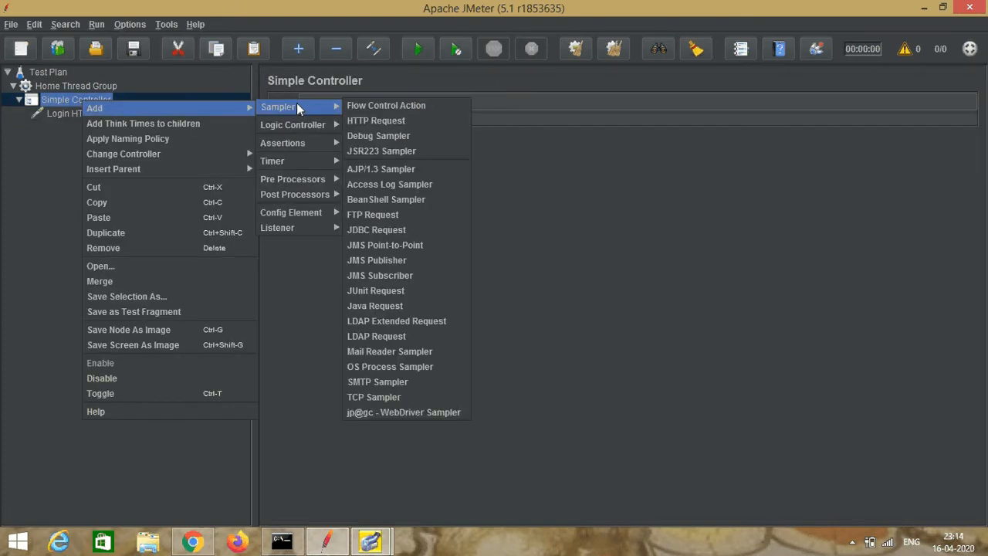
pyautogui.click(375, 122)
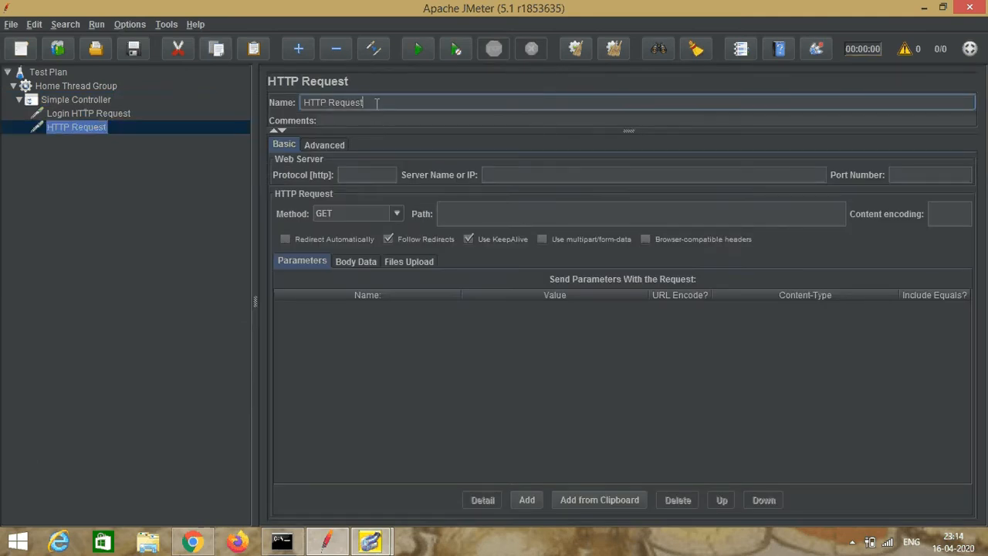
pyautogui.write('Forget')
pyautogui.click(511, 175)
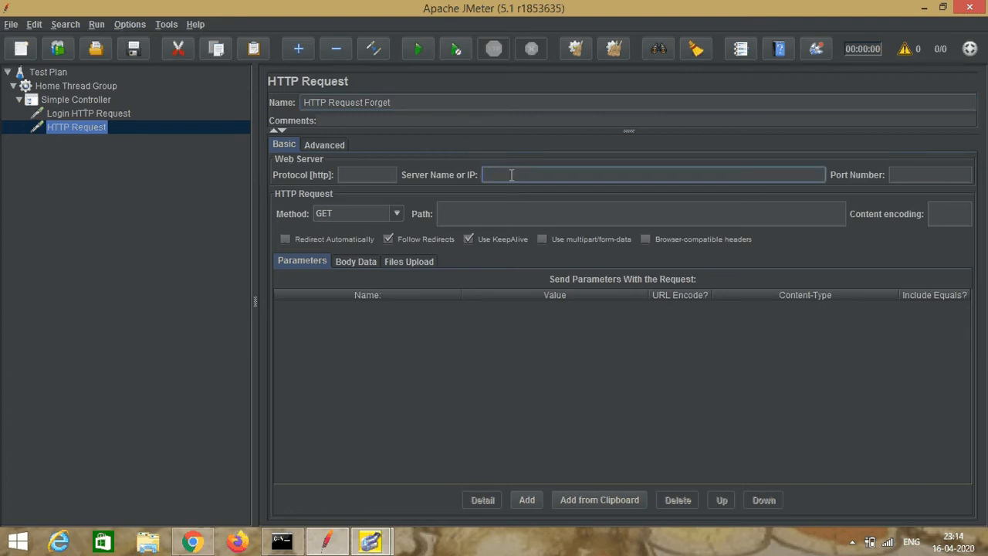
pyautogui.write('www.sethorizonconsultancy.com')
pyautogui.click(510, 174)
pyautogui.press('BackSpace')
pyautogui.write('n')
# Step: Switch to Chrome and open nethorizonconsultancy.com/Seeker.aspx in a new tab
pyautogui.click(531, 214)
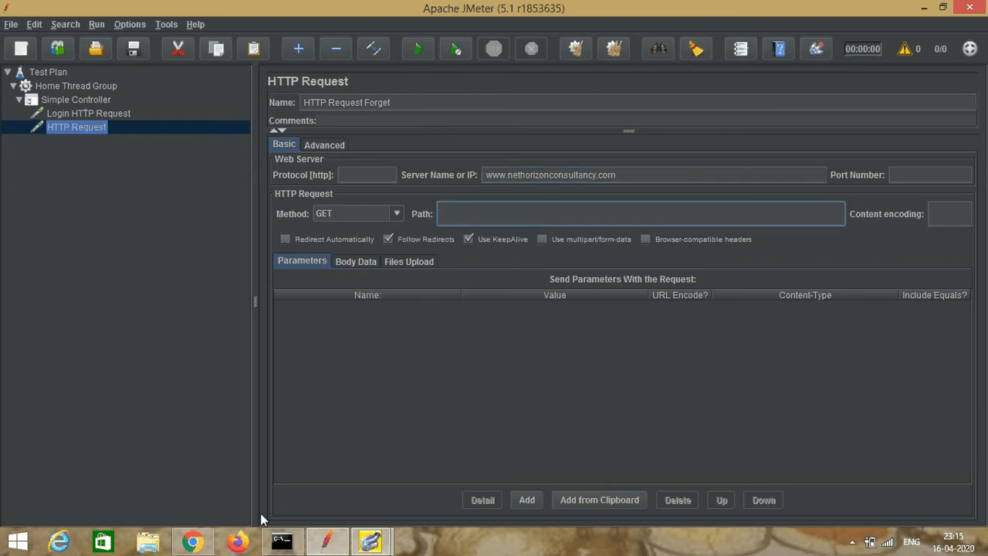
pyautogui.click(193, 541)
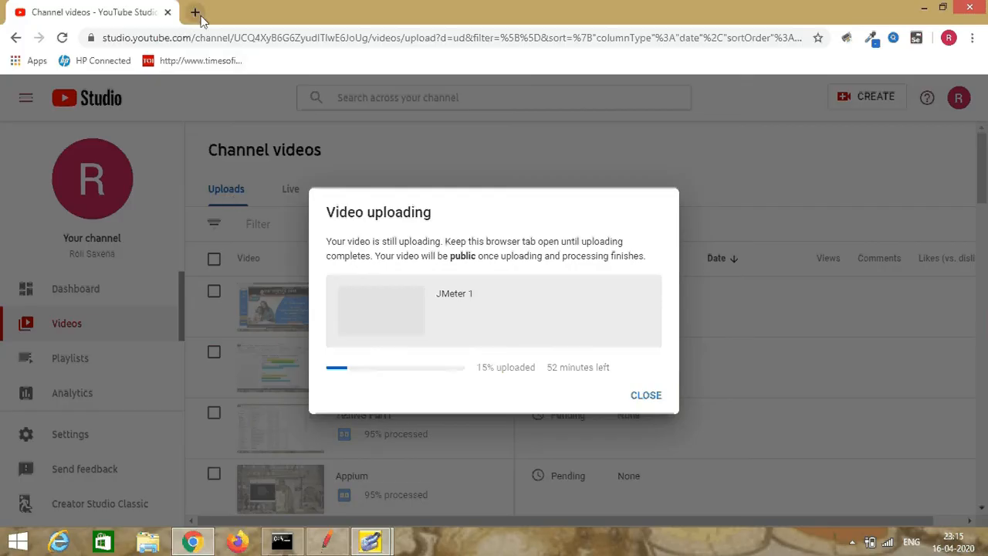
pyautogui.click(195, 13)
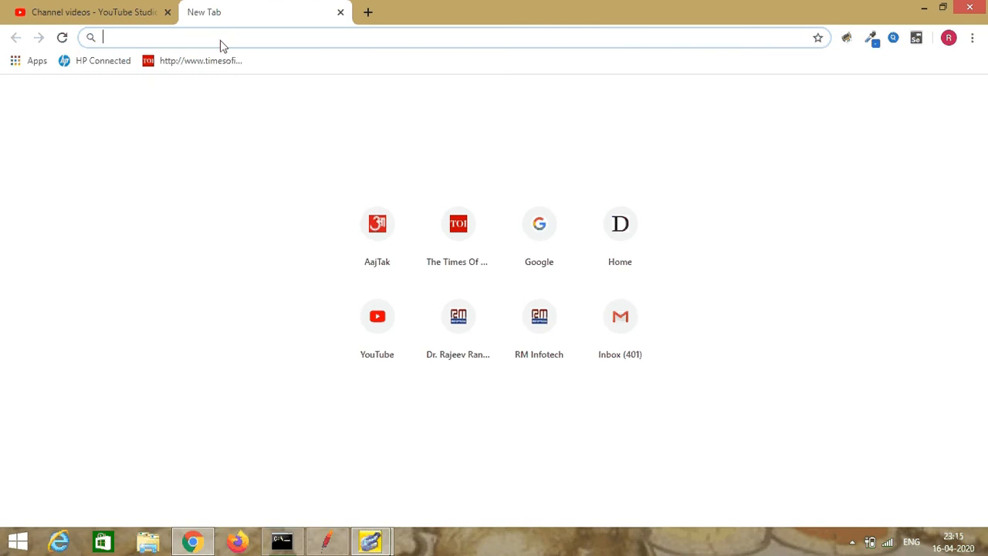
pyautogui.write('ne')
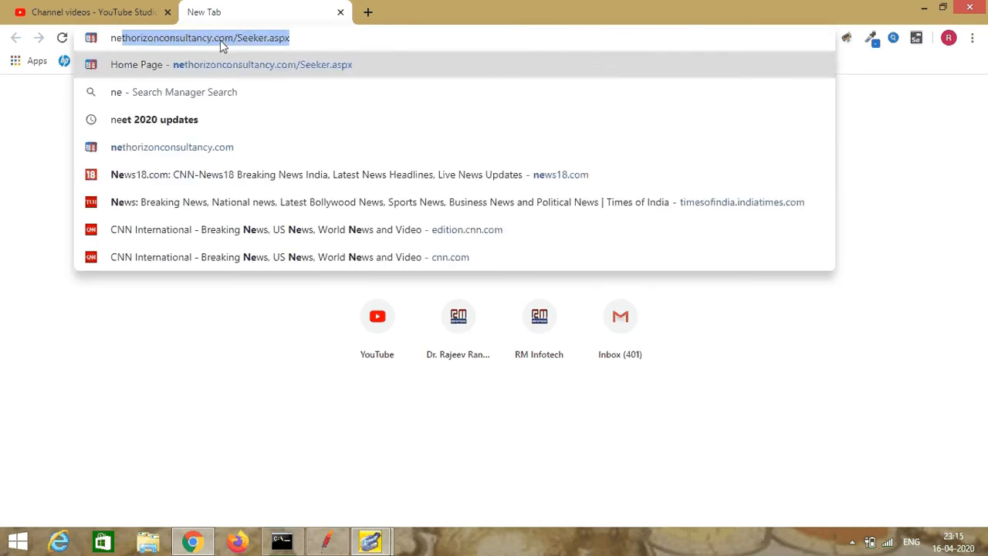
pyautogui.press('Return')
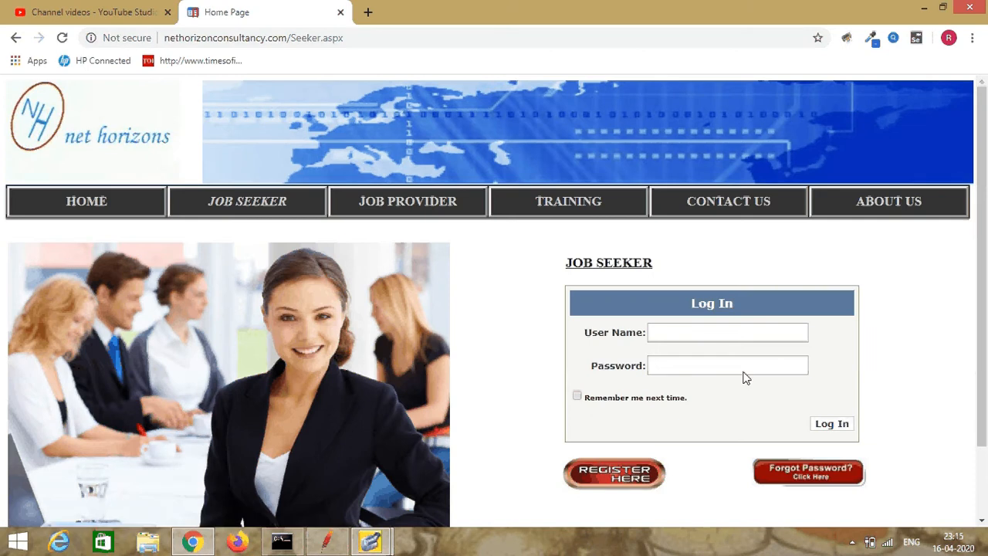
# Step: Open the site's Forgot Password page and use its address to set the forget request's path in JMeter to /seekerfp.aspx
pyautogui.click(817, 471)
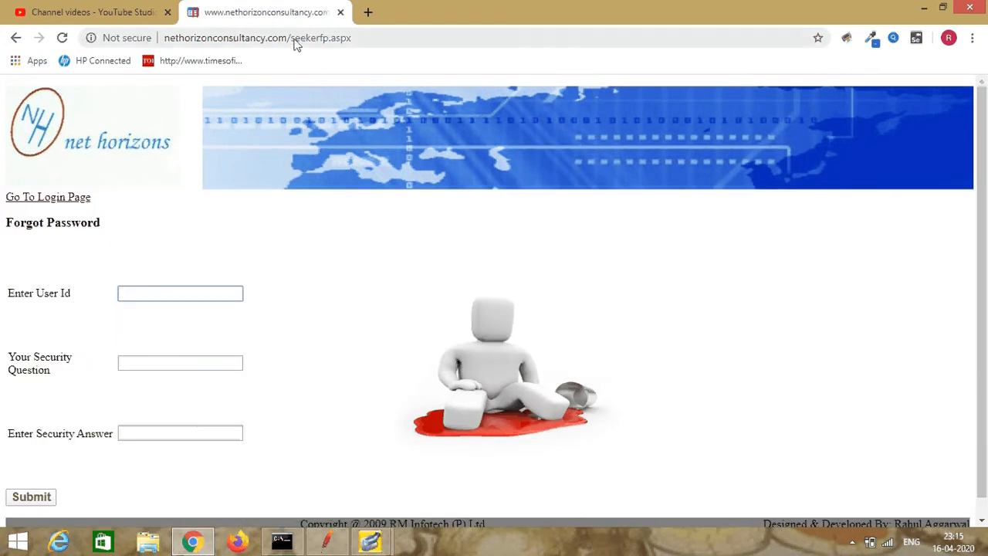
pyautogui.moveTo(290, 39); pyautogui.dragTo(377, 38)
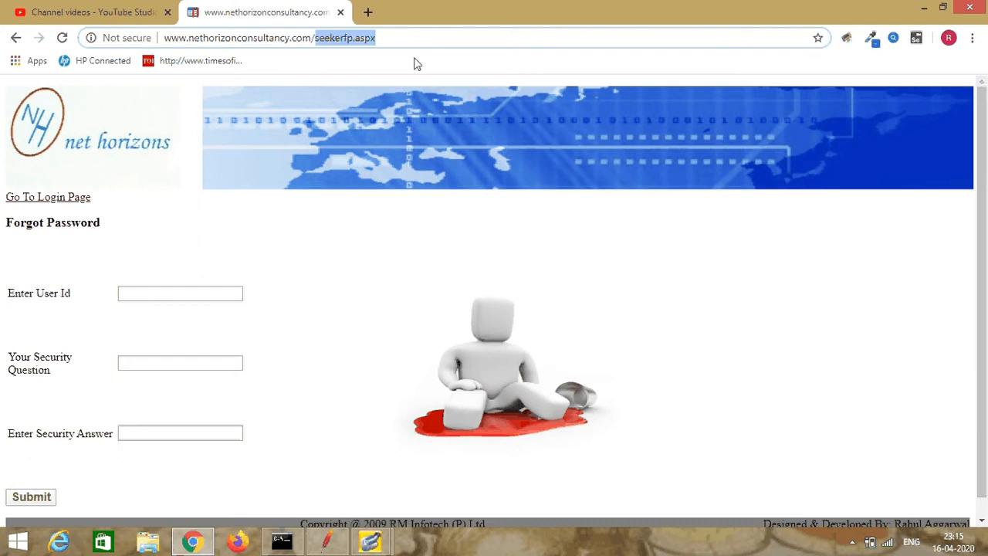
pyautogui.click(324, 544)
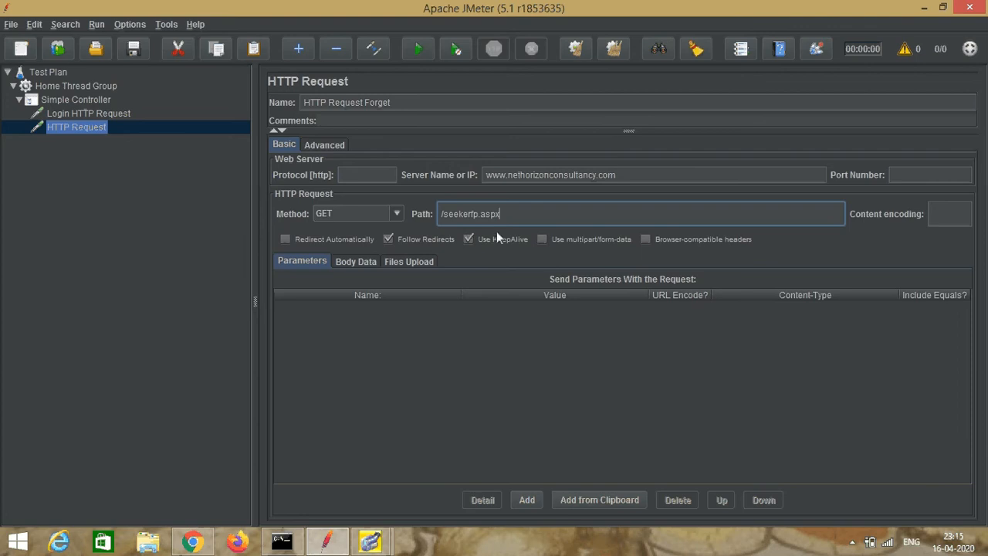
# Step: Add a third HTTP Request sampler under the Simple Controller and name it HTTP Request Register
pyautogui.click(88, 98)
pyautogui.rightClick(89, 105)
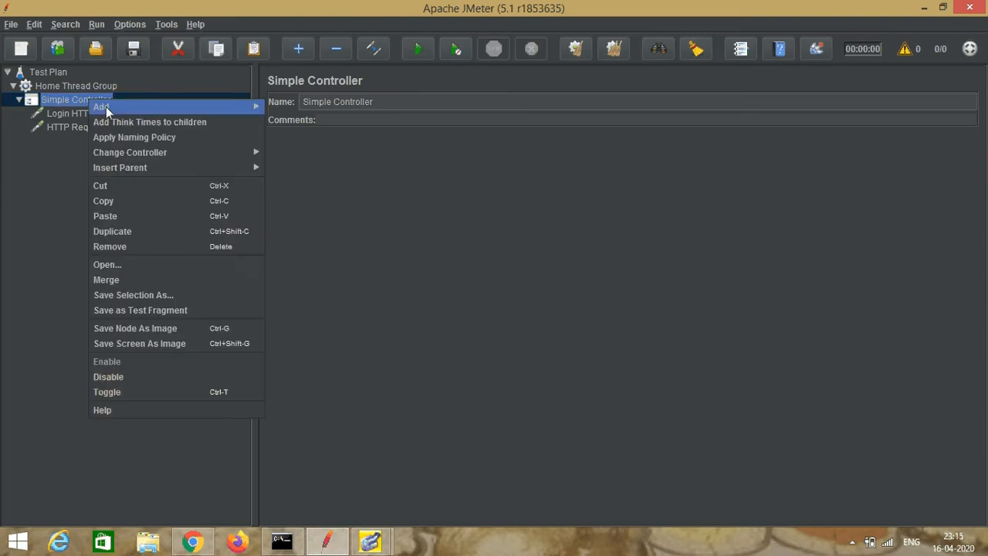
pyautogui.moveTo(106, 106)
pyautogui.moveTo(315, 104)
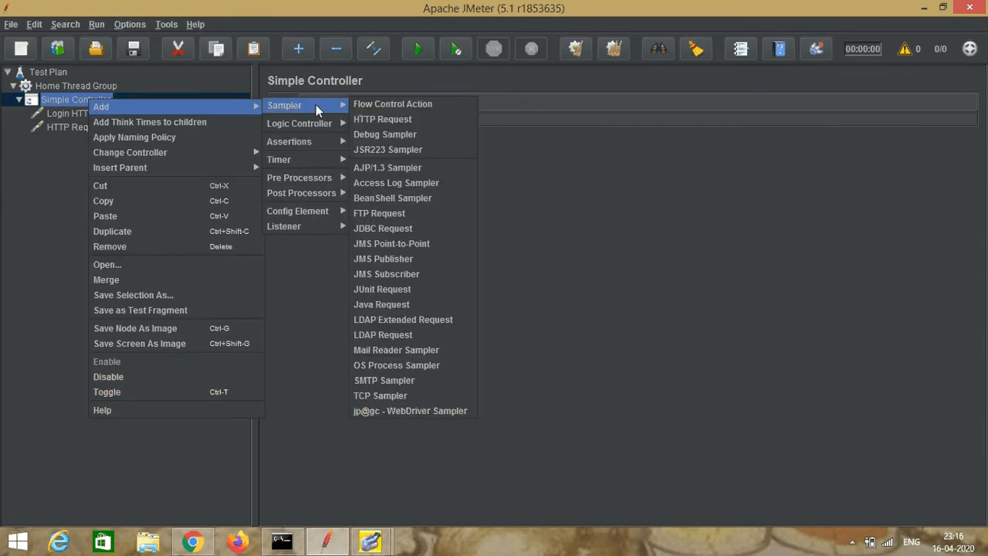
pyautogui.click(370, 119)
pyautogui.click(390, 106)
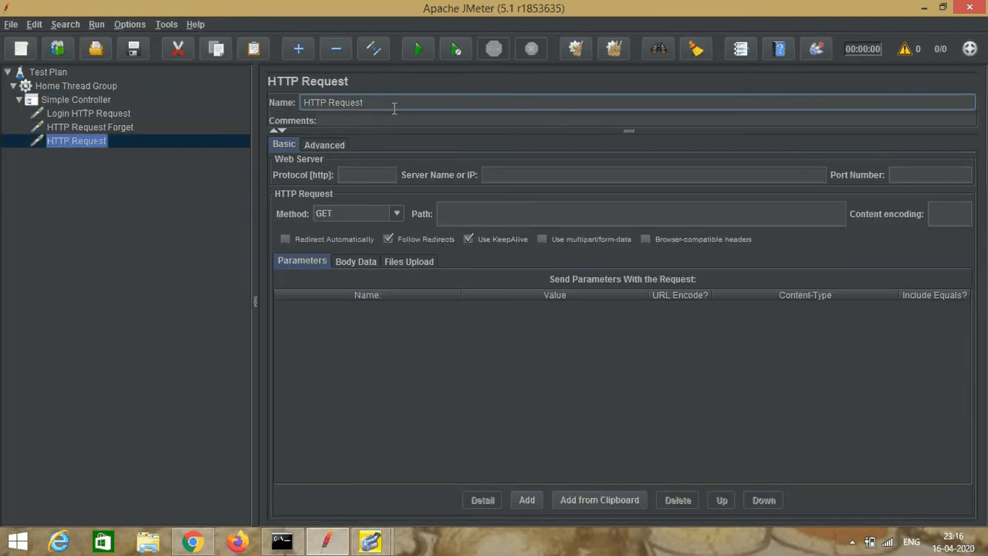
pyautogui.write('Re')
pyautogui.write('gist')
pyautogui.write('or')
pyautogui.press('BackSpace')
pyautogui.press('BackSpace')
pyautogui.write('er')
pyautogui.click(511, 177)
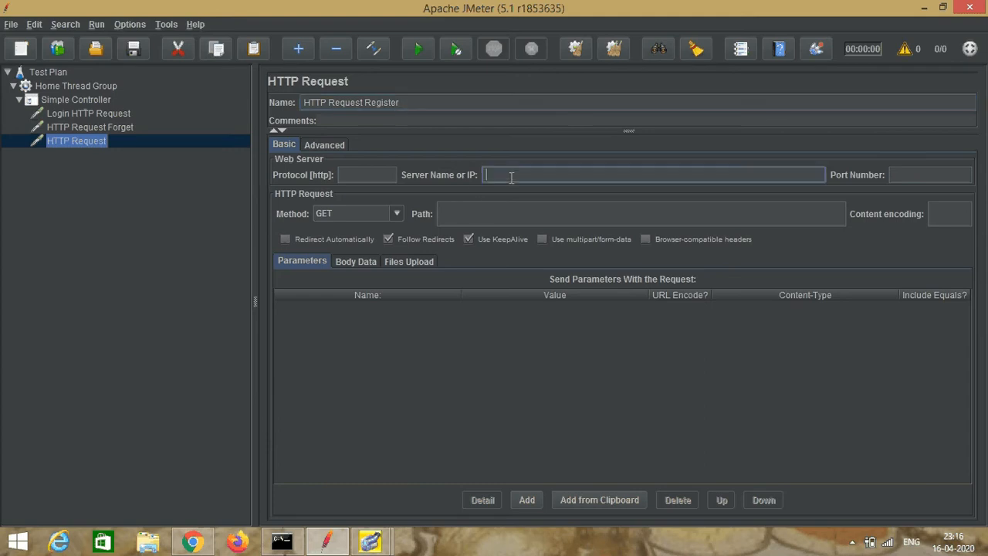
pyautogui.write('www.nethorizonconsultancy.com')
# Step: Switch to Chrome, return to the Job Seeker login page and open its registration page to find the register request's path
pyautogui.click(480, 216)
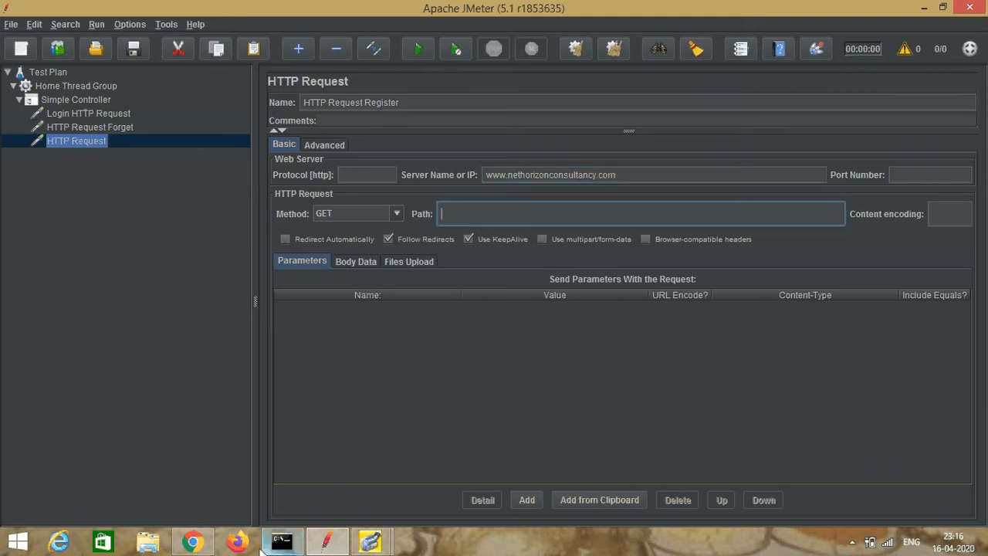
pyautogui.click(193, 542)
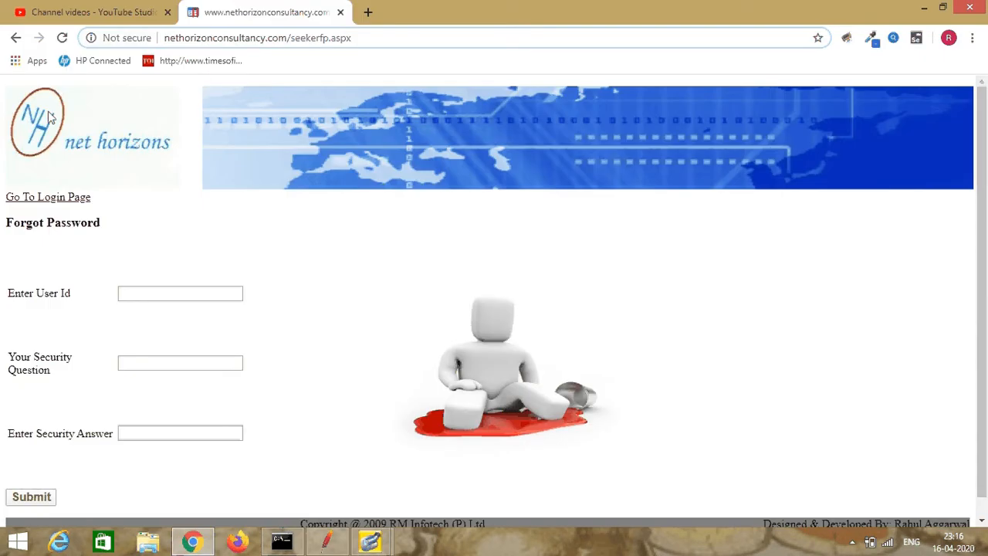
pyautogui.click(17, 37)
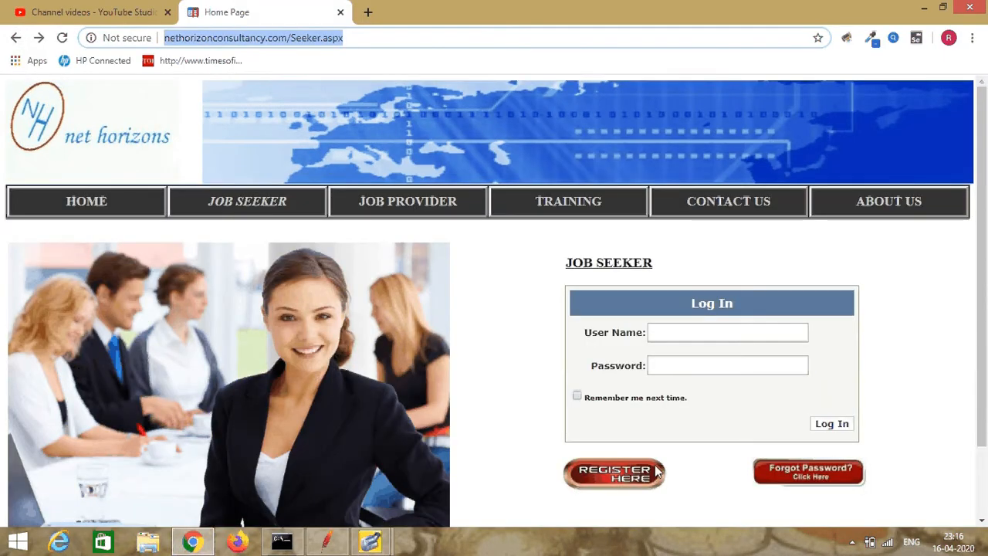
pyautogui.click(656, 471)
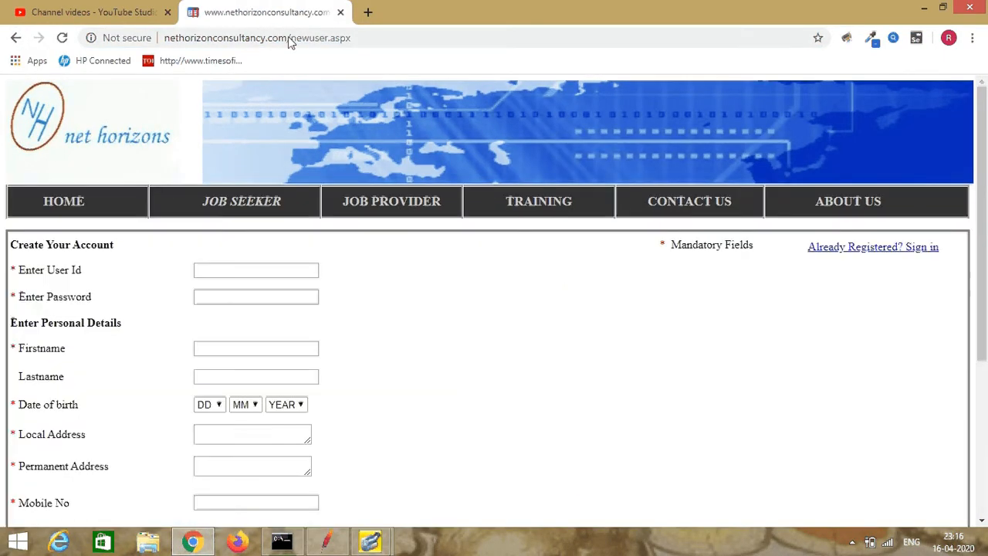
# Step: Copy newuser.aspx from the registration page's address and set the path of HTTP Request Register in JMeter to /newuser.aspx
pyautogui.click(288, 37)
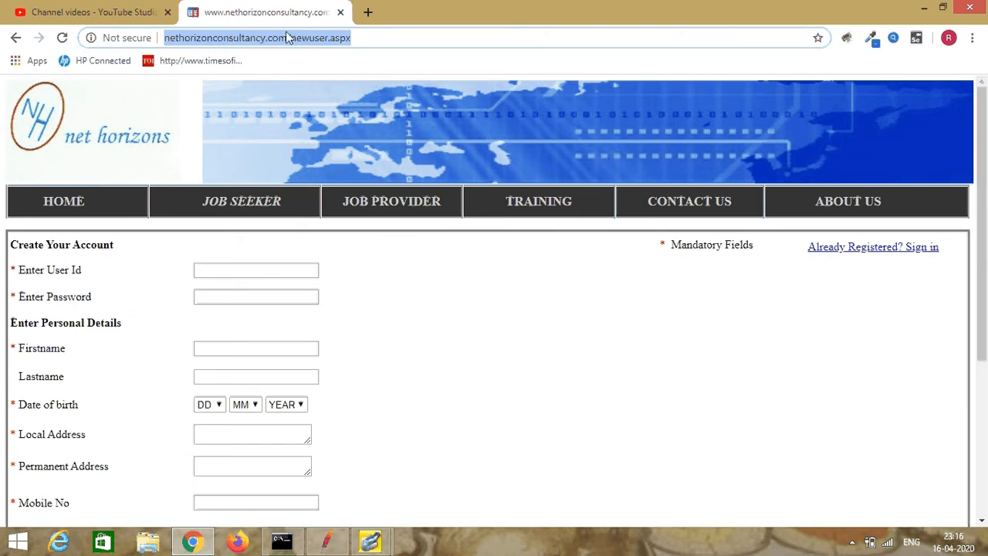
pyautogui.click(292, 37)
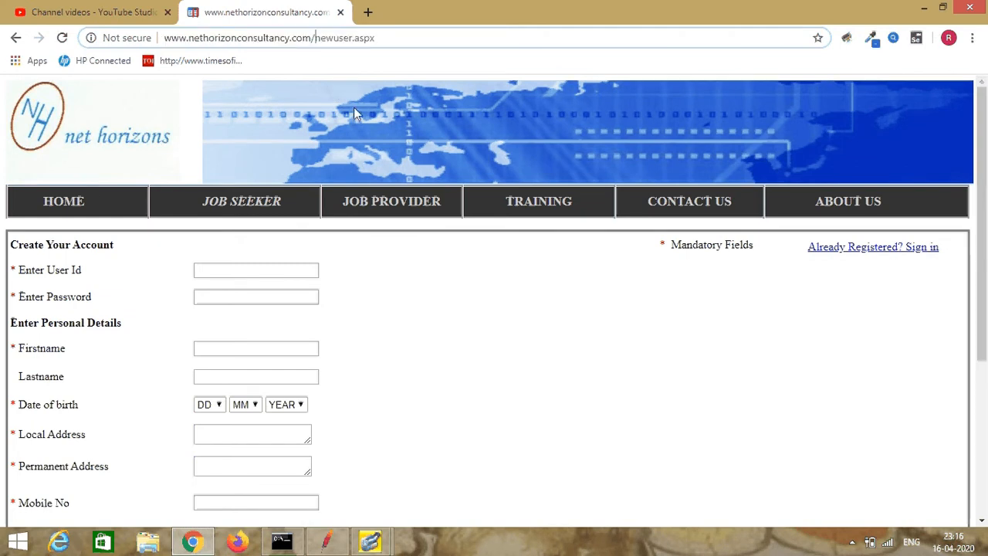
pyautogui.hotkey('shift', 'Right')
pyautogui.hotkey('shift', 'Right')
pyautogui.hotkey('shift', 'Right')
pyautogui.hotkey('shift', 'Right')
pyautogui.hotkey('shift', 'Right')
pyautogui.hotkey('shift', 'Right')
pyautogui.hotkey('shift', 'Right')
pyautogui.hotkey('shift', 'Right')
pyautogui.hotkey('shift', 'Right')
pyautogui.hotkey('shift', 'Right')
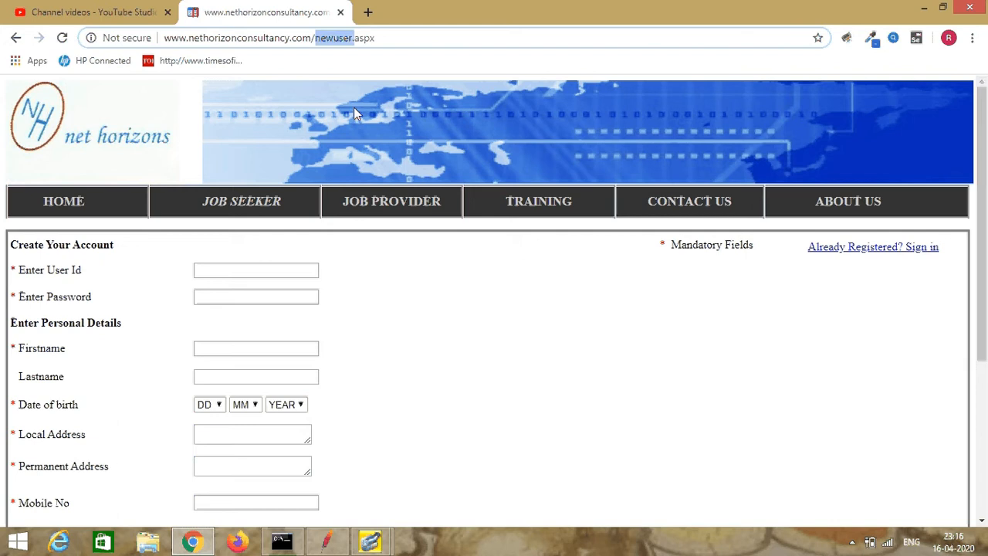
pyautogui.hotkey('shift', 'Right')
pyautogui.hotkey('shift', 'Right')
pyautogui.hotkey('ctrl', 'c')
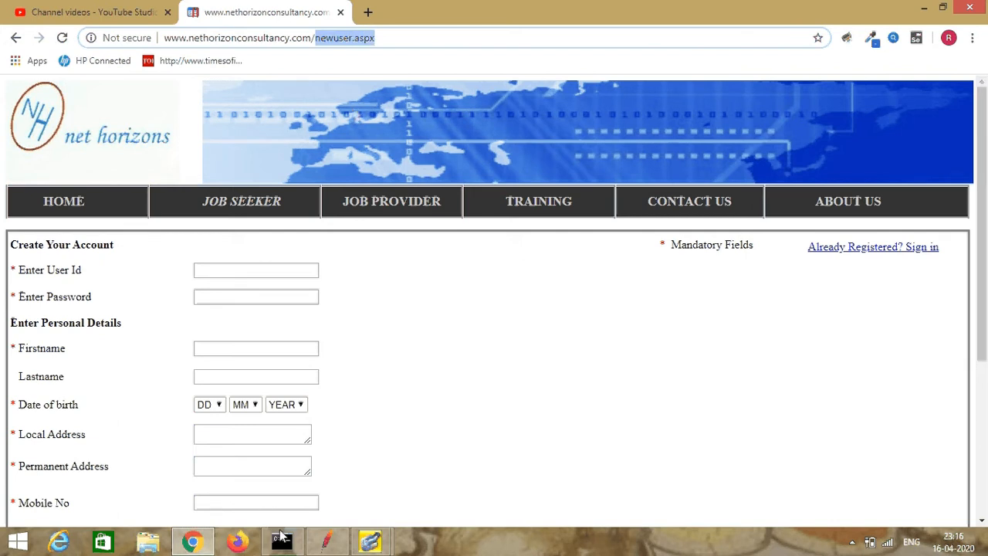
pyautogui.click(371, 542)
pyautogui.click(452, 217)
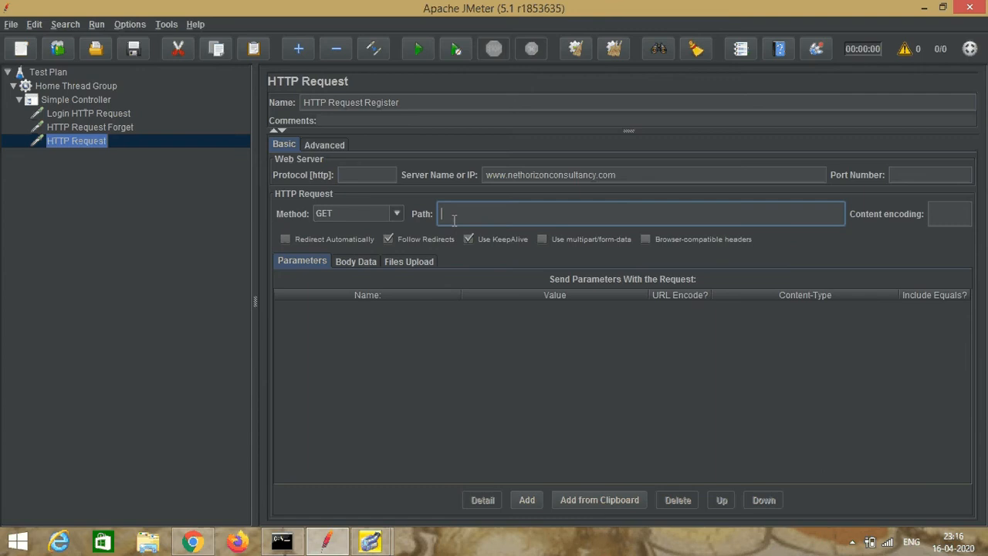
pyautogui.hotkey('ctrl', 'v')
pyautogui.click(120, 140)
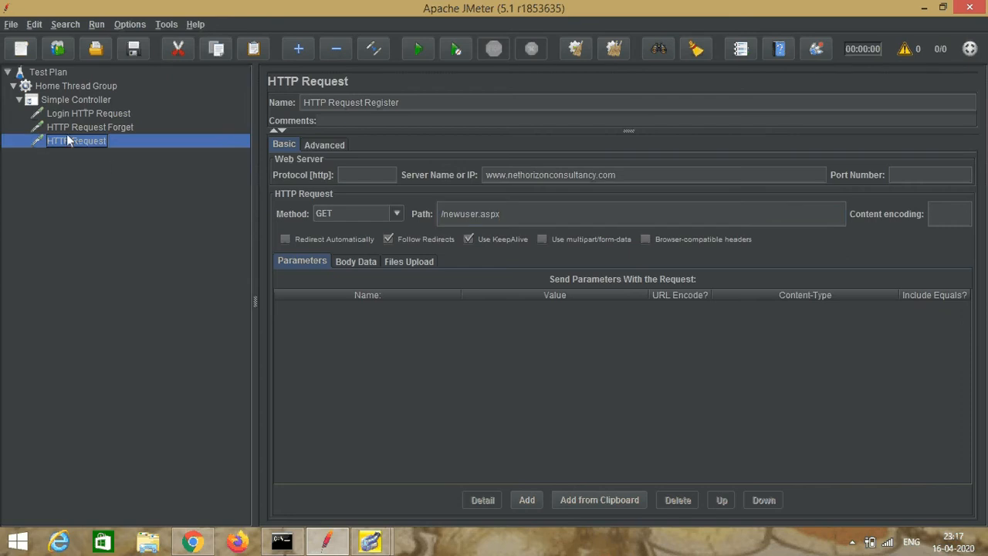
# Step: Add a View Results Tree listener to the Test Plan
pyautogui.click(31, 74)
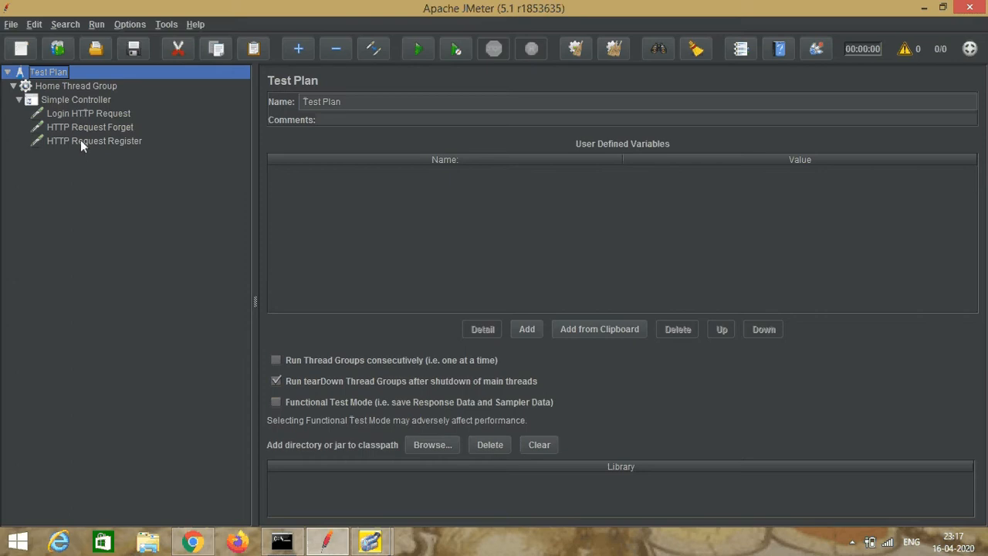
pyautogui.rightClick(58, 79)
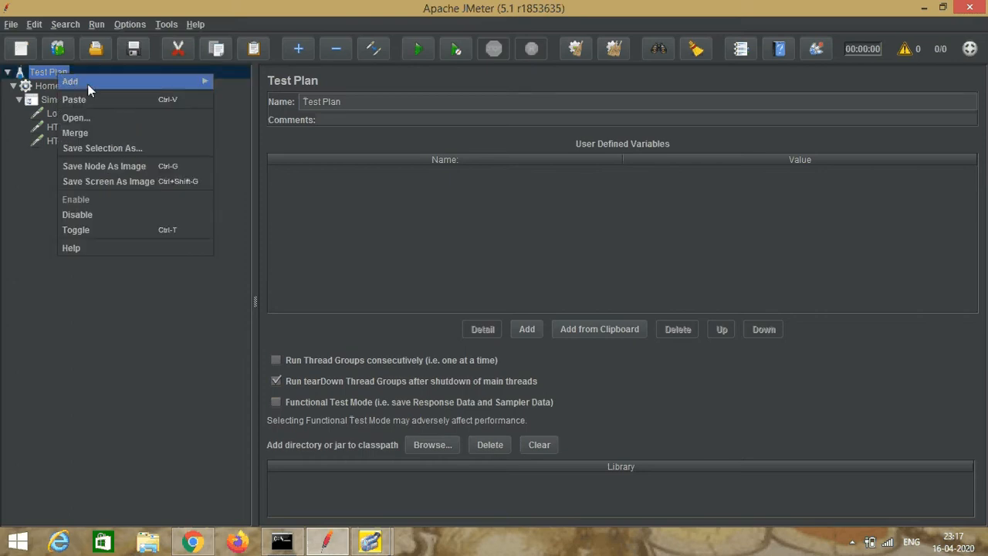
pyautogui.moveTo(205, 81)
pyautogui.moveTo(226, 114)
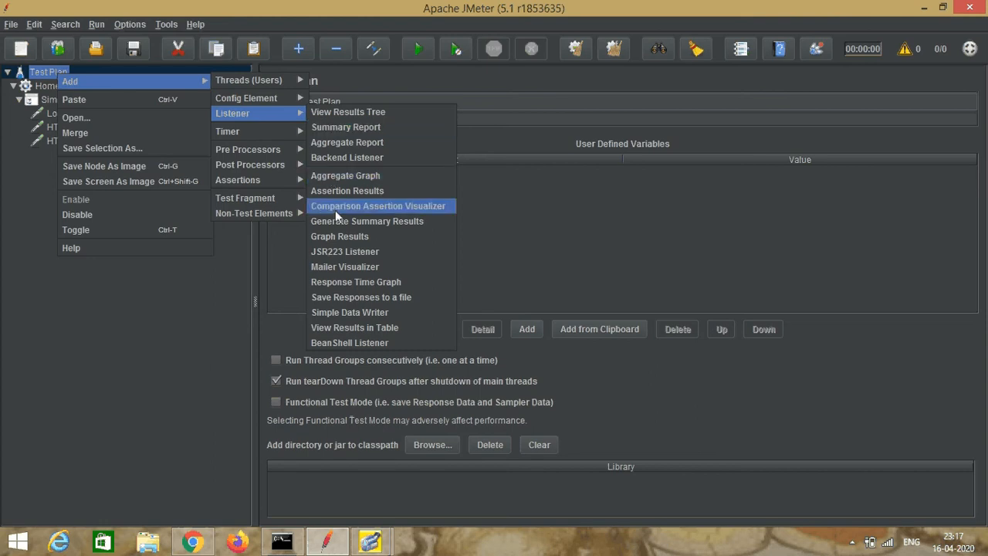
pyautogui.click(328, 112)
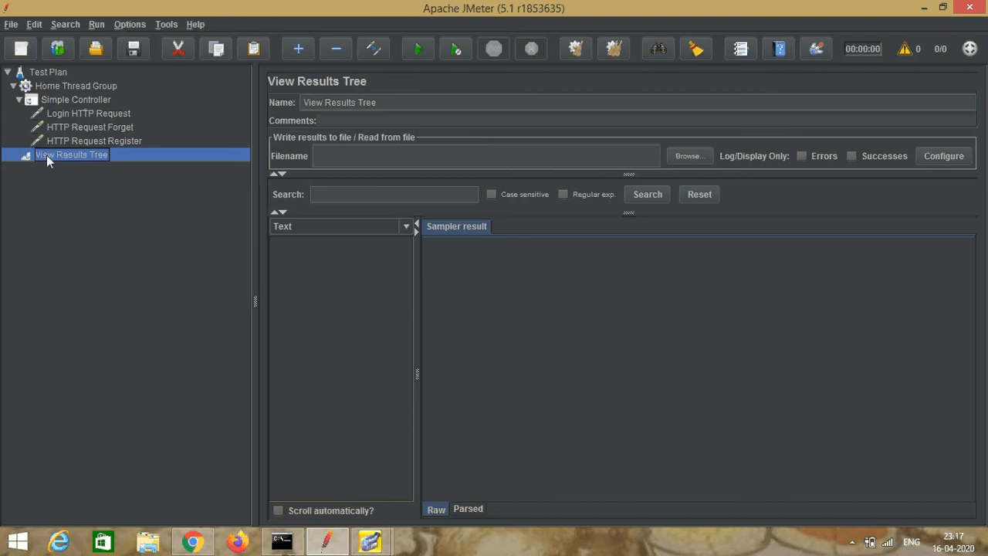
# Step: Compare the element types that can be added to the Test Plan with those available for the Home Thread Group, including assertions
pyautogui.click(53, 73)
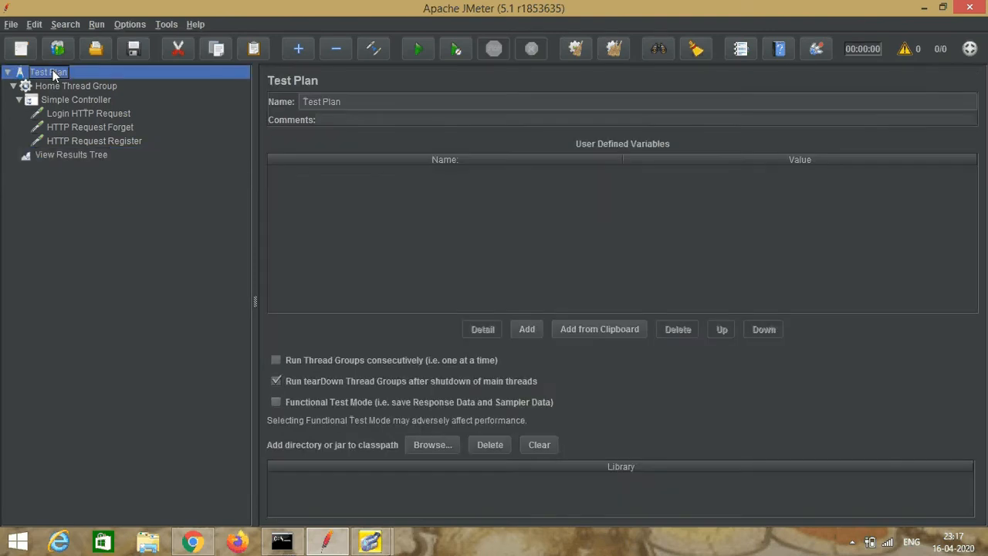
pyautogui.rightClick(54, 75)
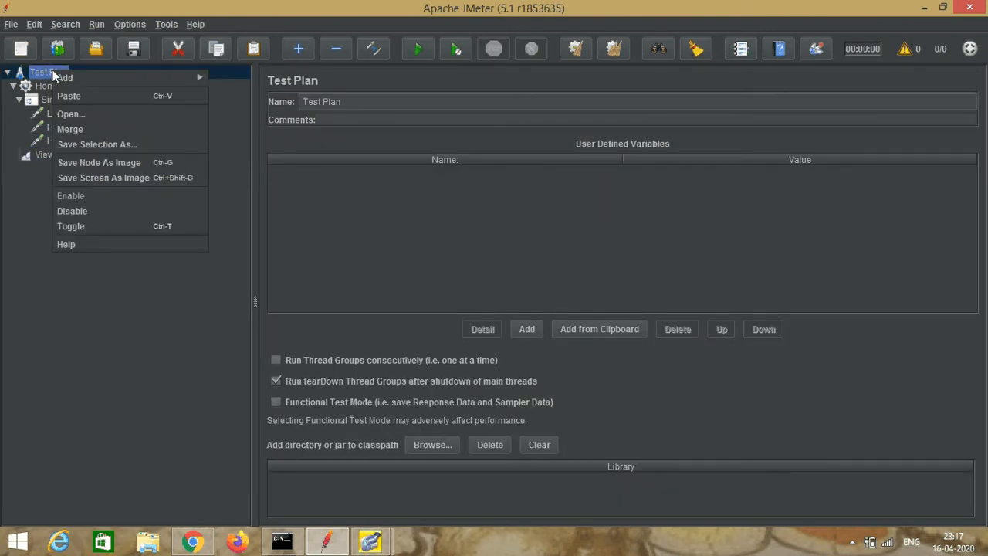
pyautogui.moveTo(134, 84)
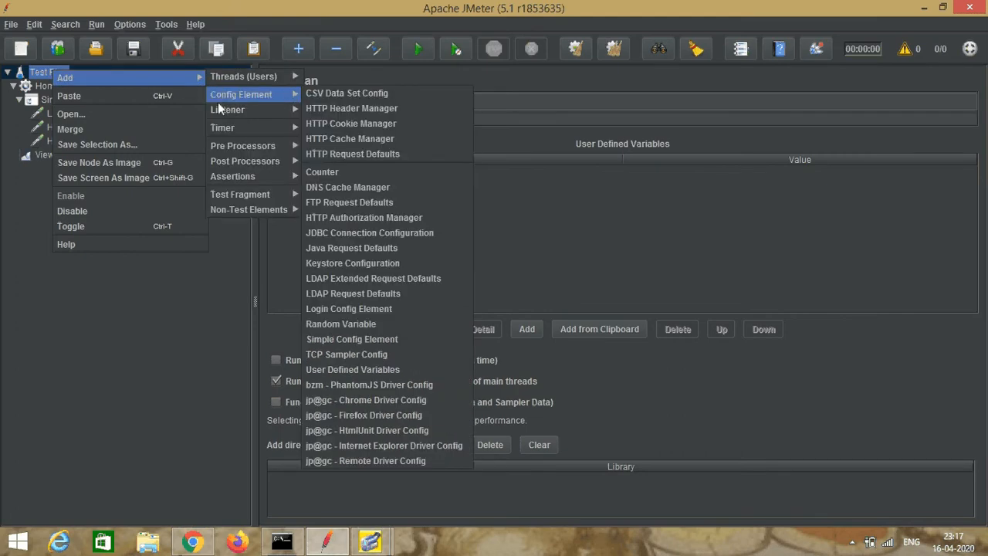
pyautogui.moveTo(225, 131)
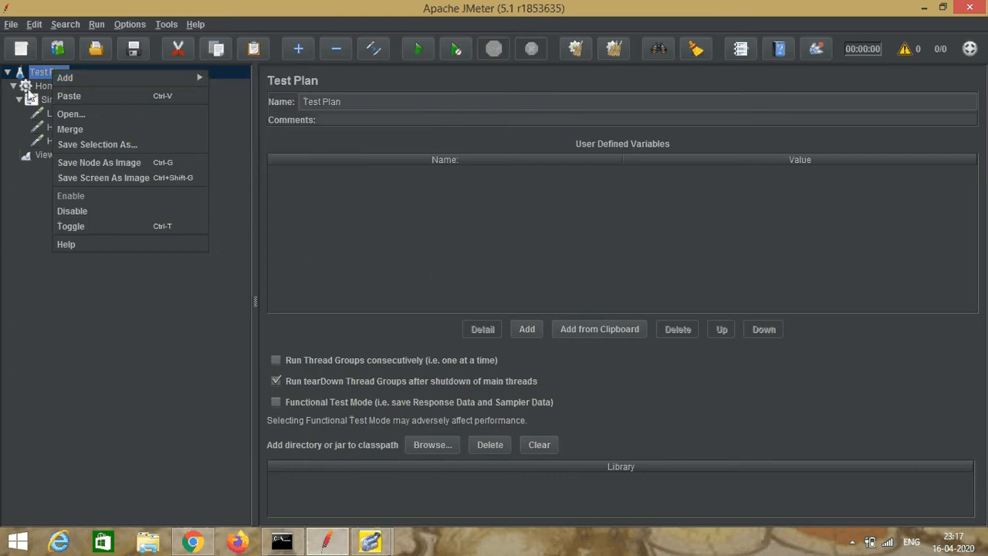
pyautogui.click(17, 254)
pyautogui.click(82, 83)
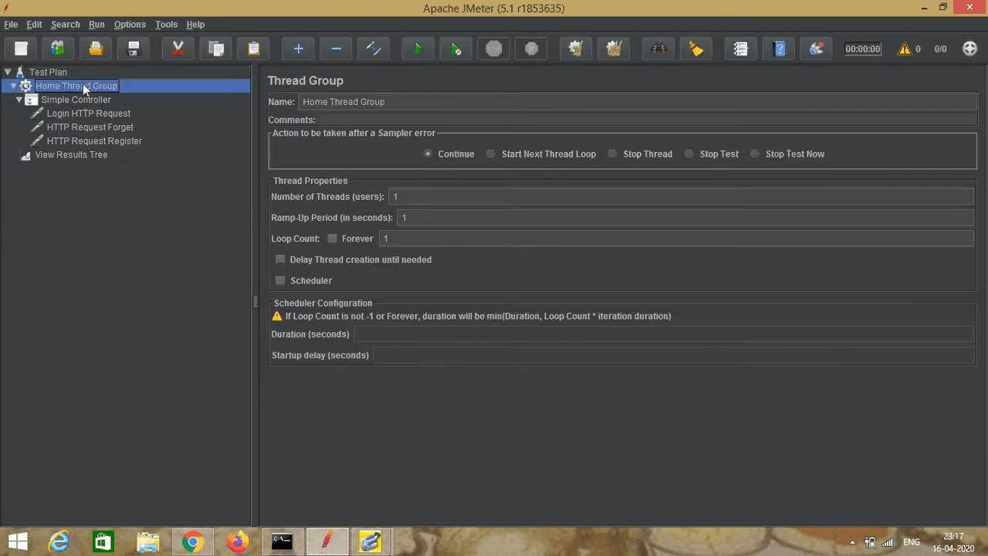
pyautogui.rightClick(82, 84)
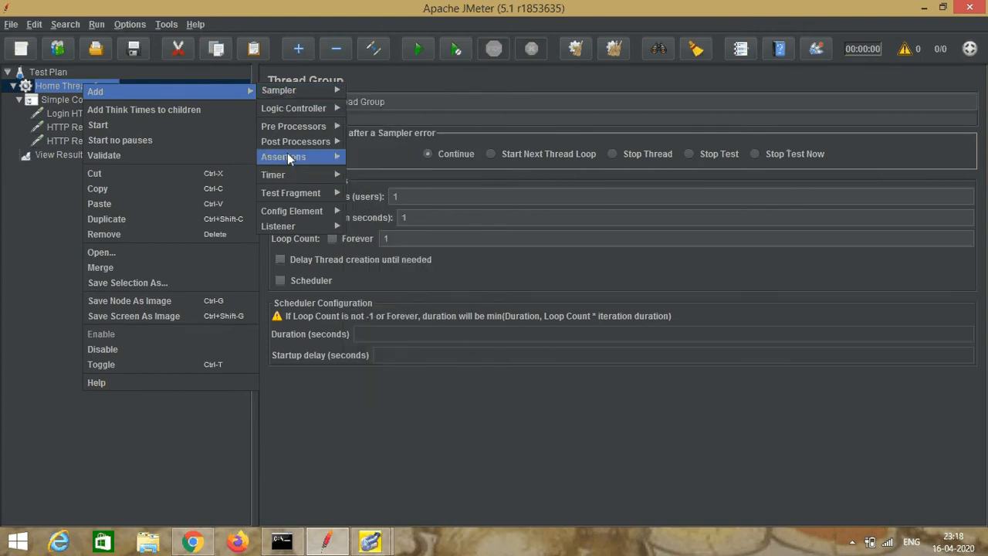
pyautogui.click(2, 180)
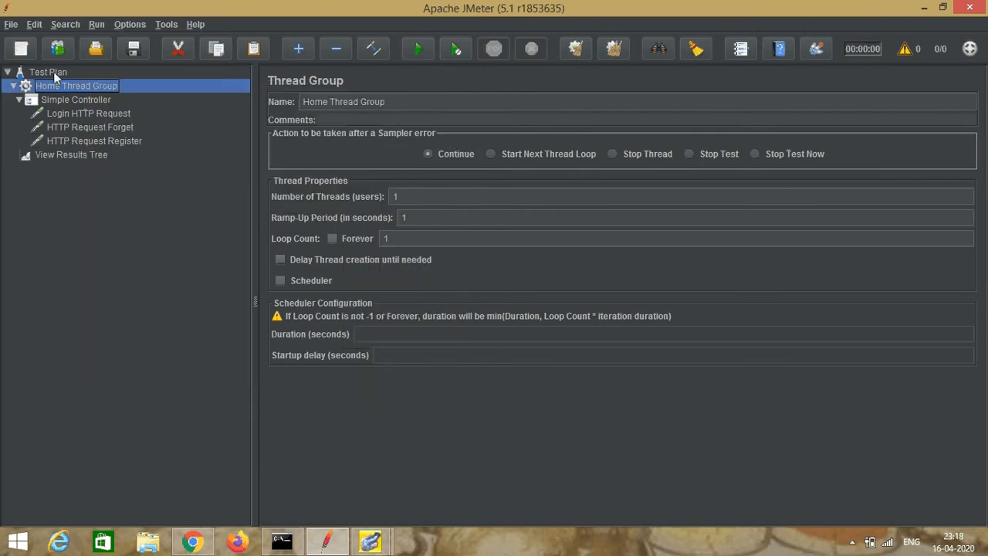
pyautogui.click(53, 72)
pyautogui.rightClick(53, 72)
pyautogui.moveTo(197, 79)
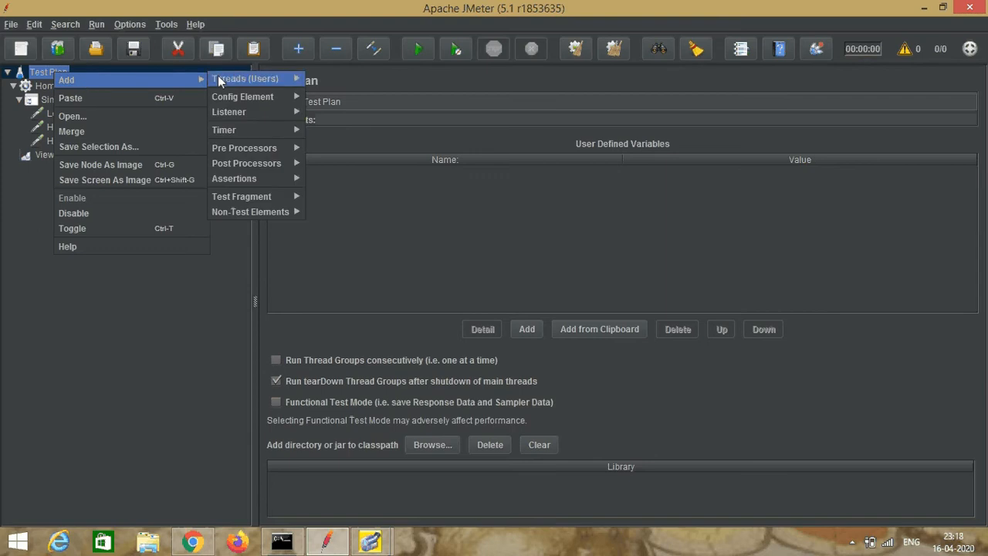
pyautogui.moveTo(231, 182)
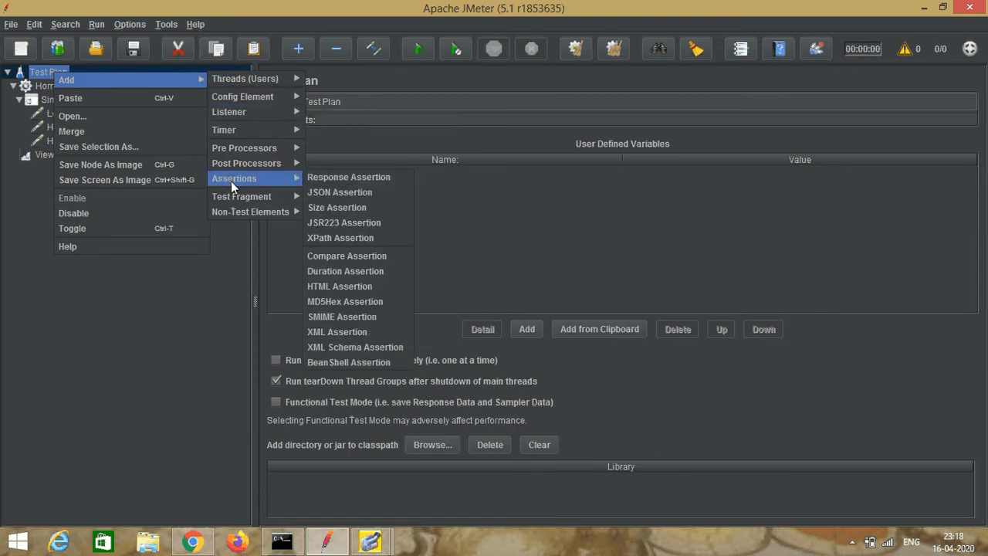
pyautogui.click(10, 309)
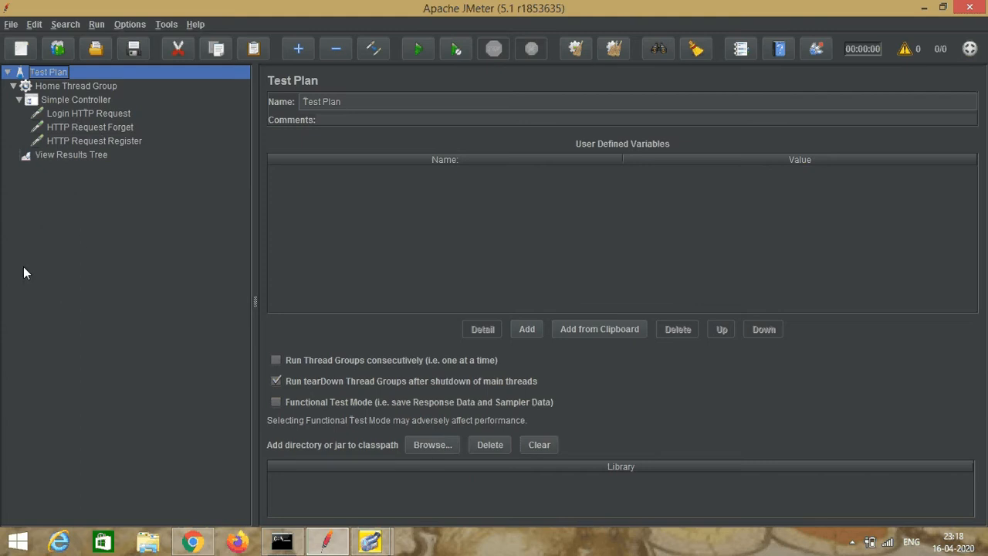
pyautogui.click(81, 86)
pyautogui.rightClick(82, 85)
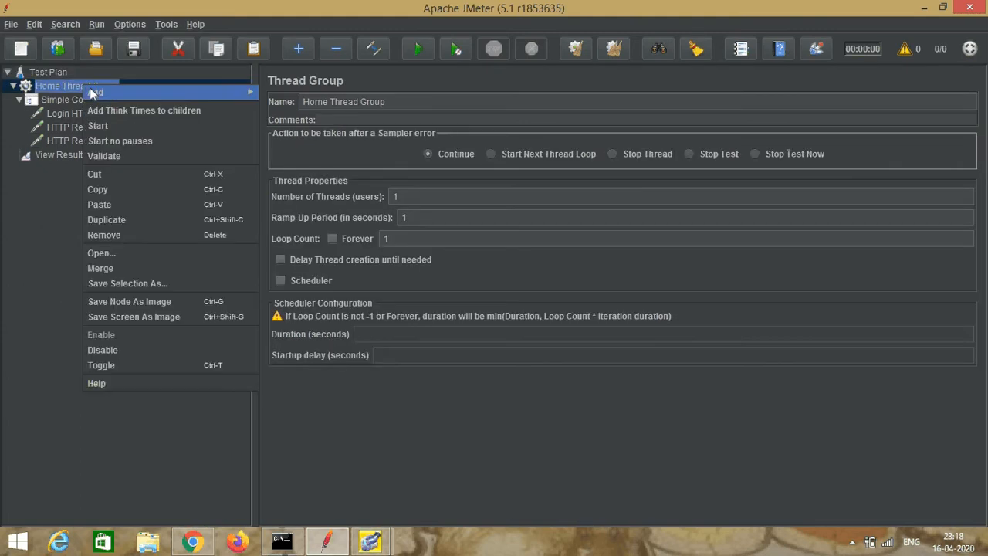
pyautogui.moveTo(174, 90)
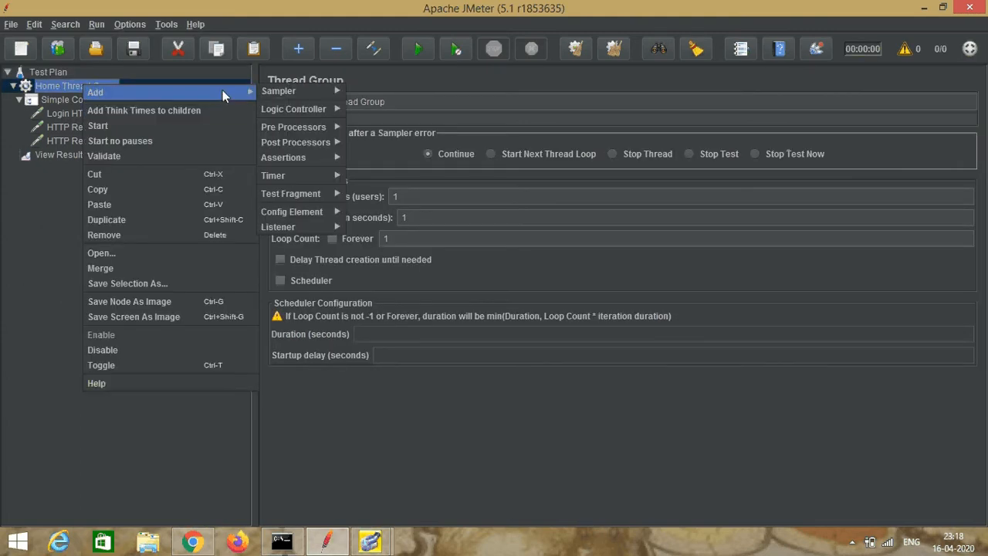
pyautogui.moveTo(282, 157)
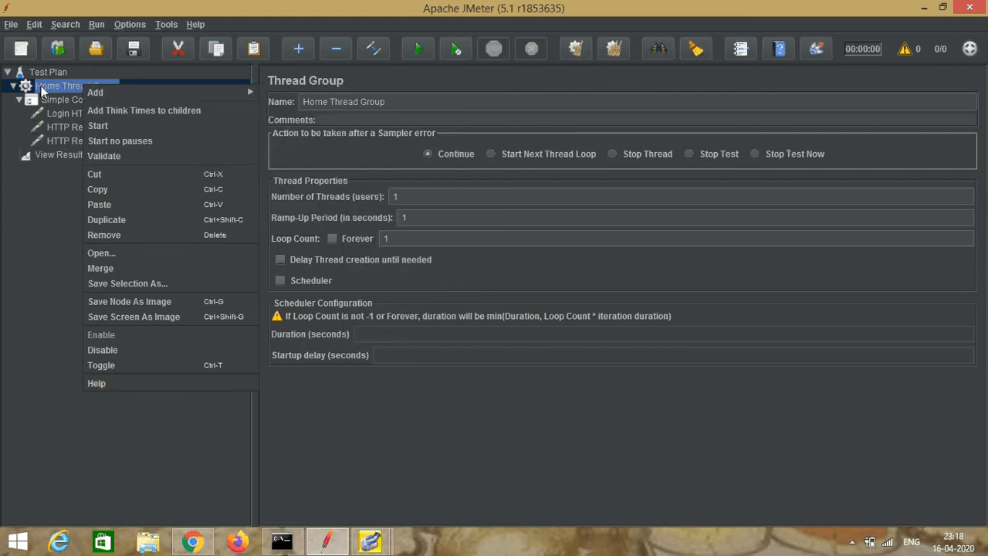
pyautogui.click(4, 253)
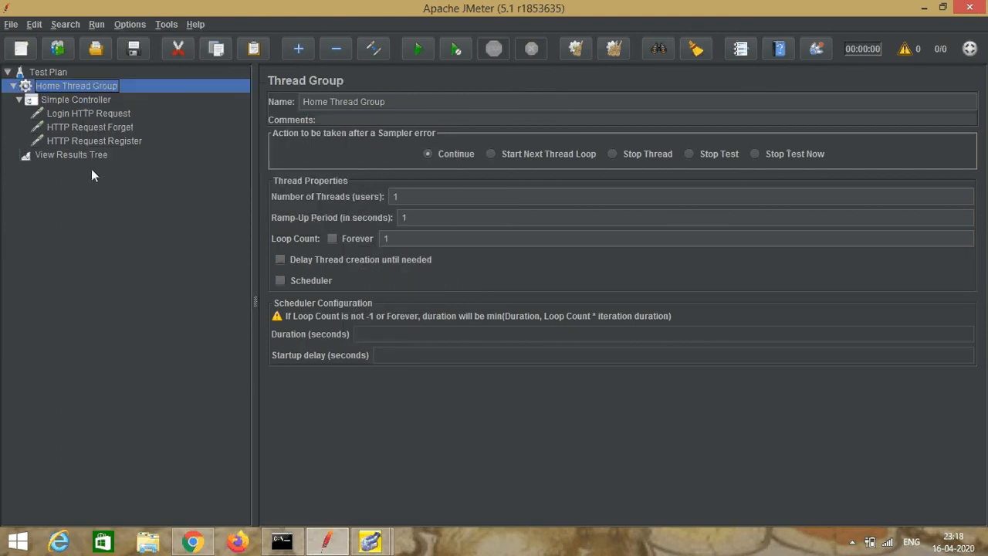
# Step: Start saving the test plan and choose the Desktop as the save location
pyautogui.click(11, 24)
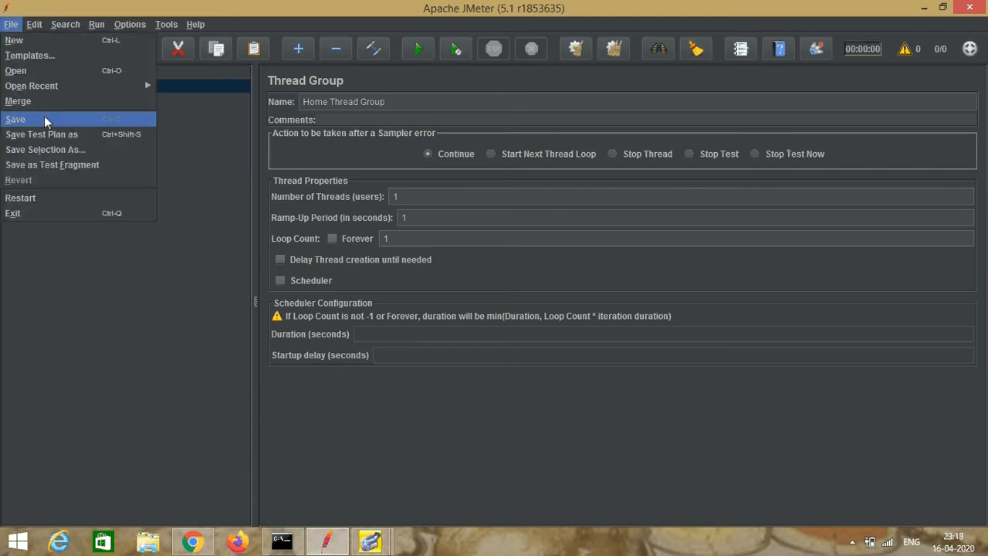
pyautogui.click(57, 149)
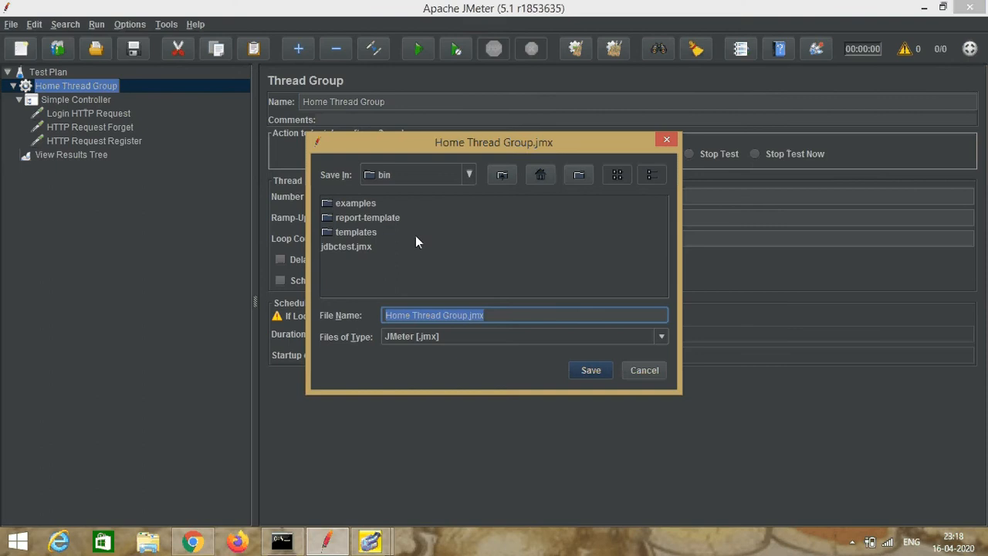
pyautogui.click(499, 177)
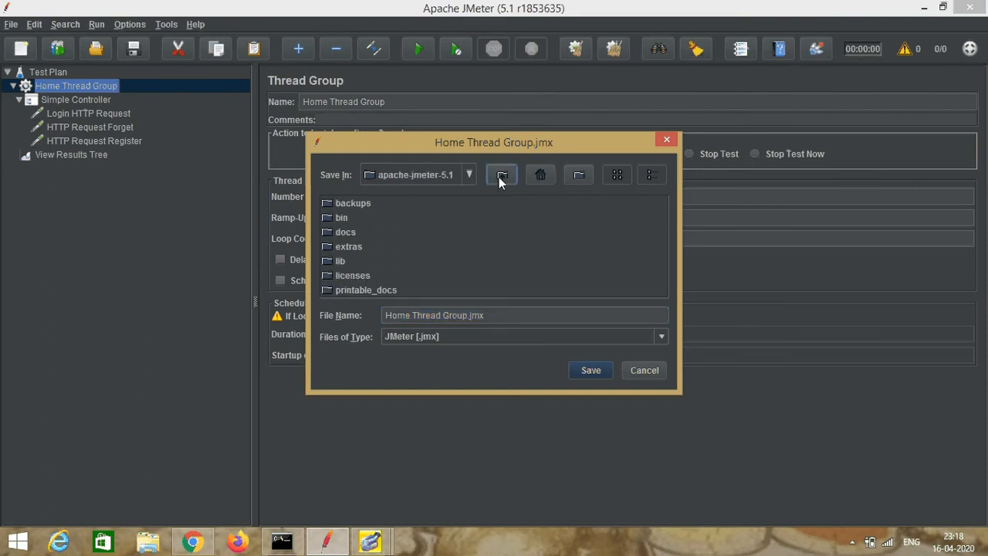
pyautogui.click(499, 177)
pyautogui.click(490, 176)
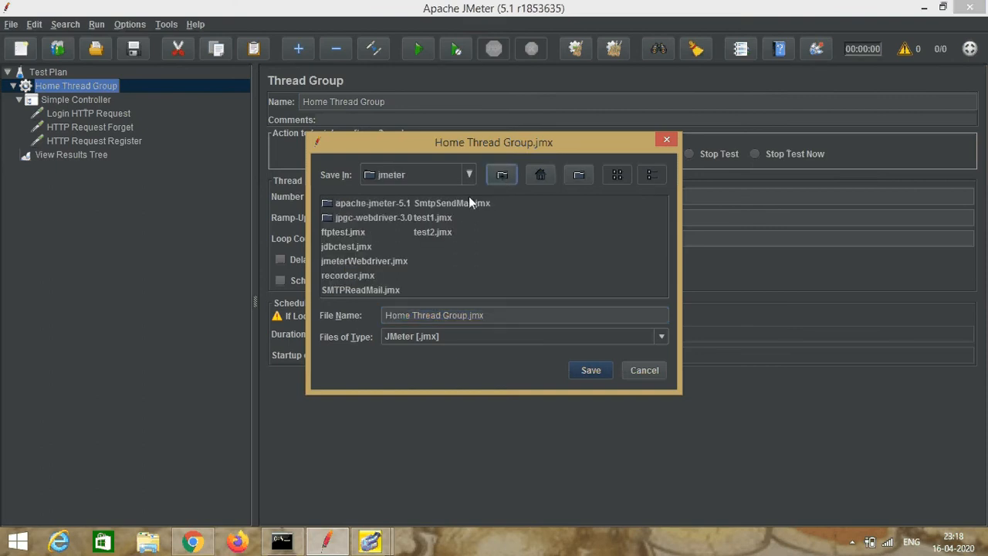
pyautogui.click(501, 175)
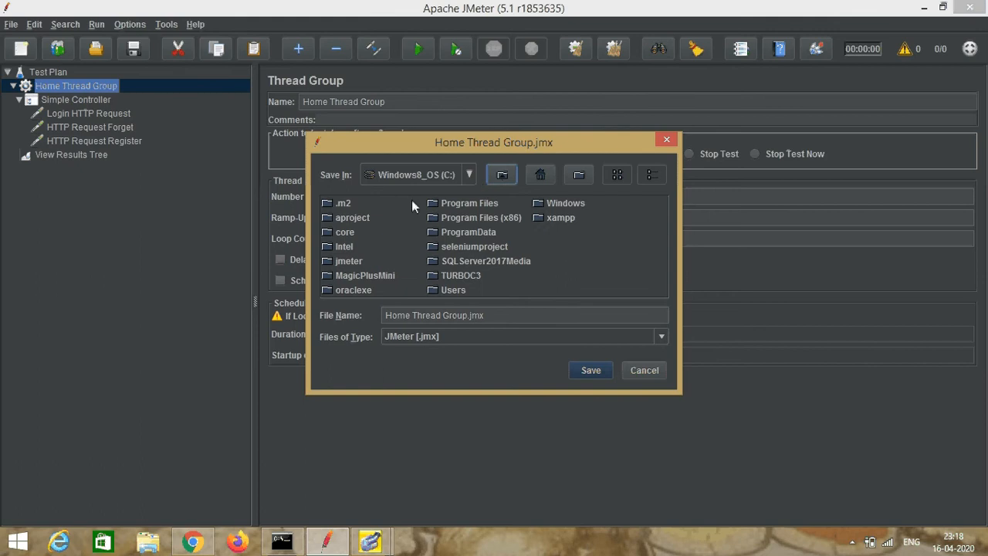
pyautogui.click(492, 181)
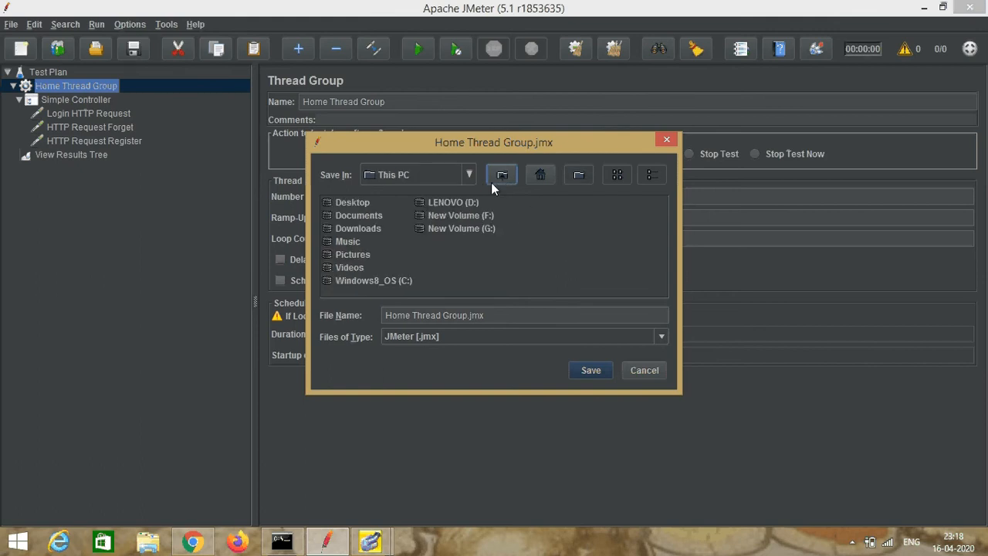
pyautogui.doubleClick(353, 200)
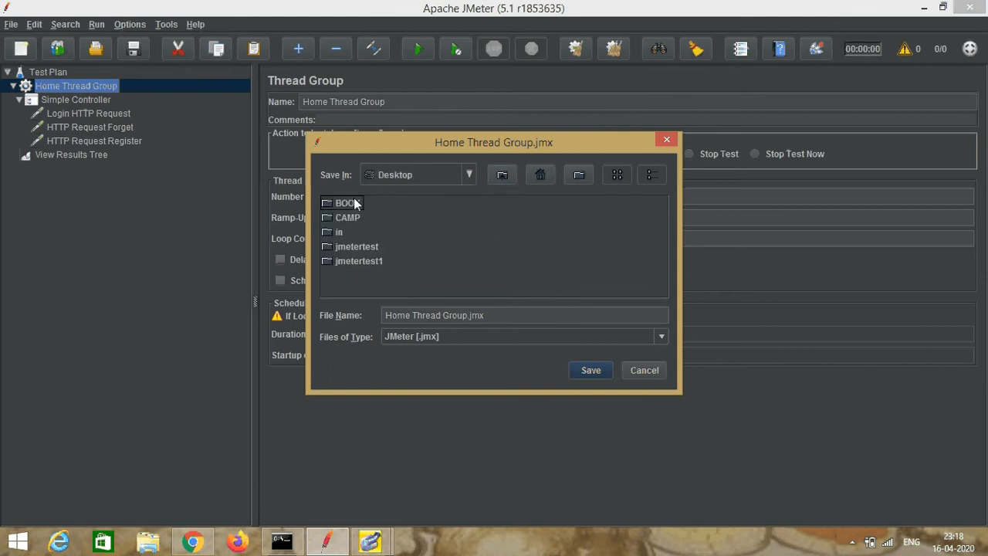
pyautogui.click(358, 262)
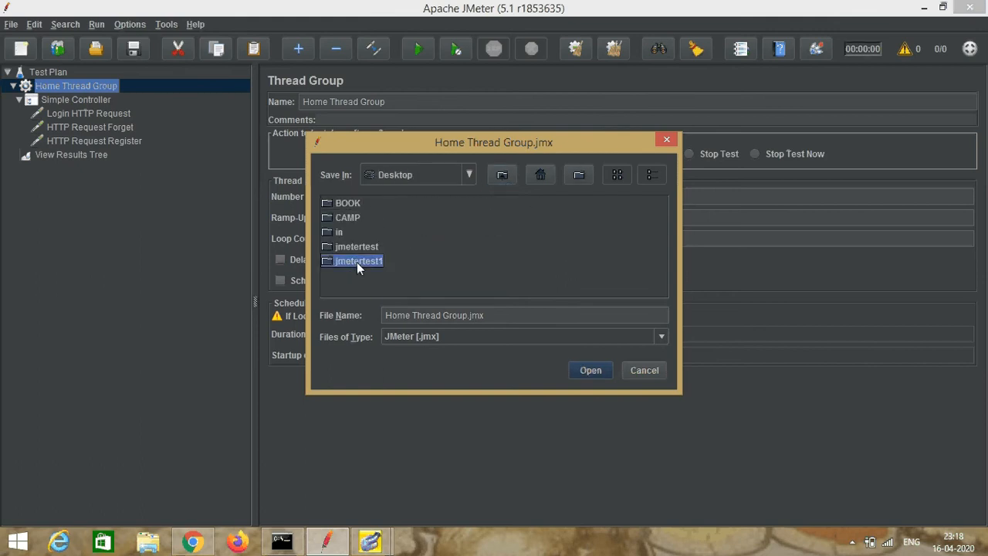
# Step: Name the file Controls.jmx and save it
pyautogui.click(468, 315)
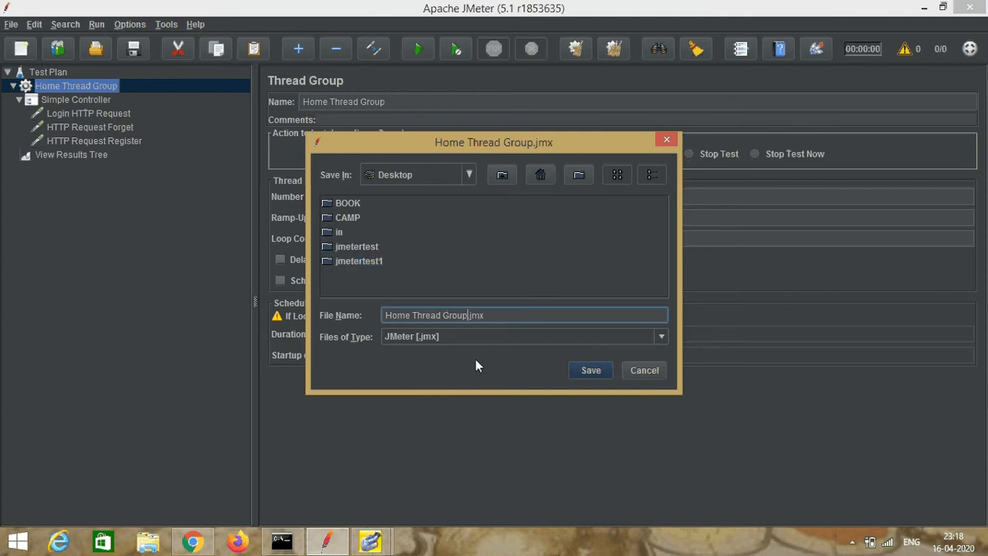
pyautogui.press('BackSpace')
pyautogui.press('BackSpace')
pyautogui.press('BackSpace')
pyautogui.press('BackSpace')
pyautogui.press('BackSpace')
pyautogui.press('BackSpace')
pyautogui.press('BackSpace')
pyautogui.press('BackSpace')
pyautogui.press('BackSpace')
pyautogui.press('BackSpace')
pyautogui.press('BackSpace')
pyautogui.press('BackSpace')
pyautogui.press('BackSpace')
pyautogui.press('BackSpace')
pyautogui.press('BackSpace')
pyautogui.press('BackSpace')
pyautogui.press('BackSpace')
pyautogui.write('Control')
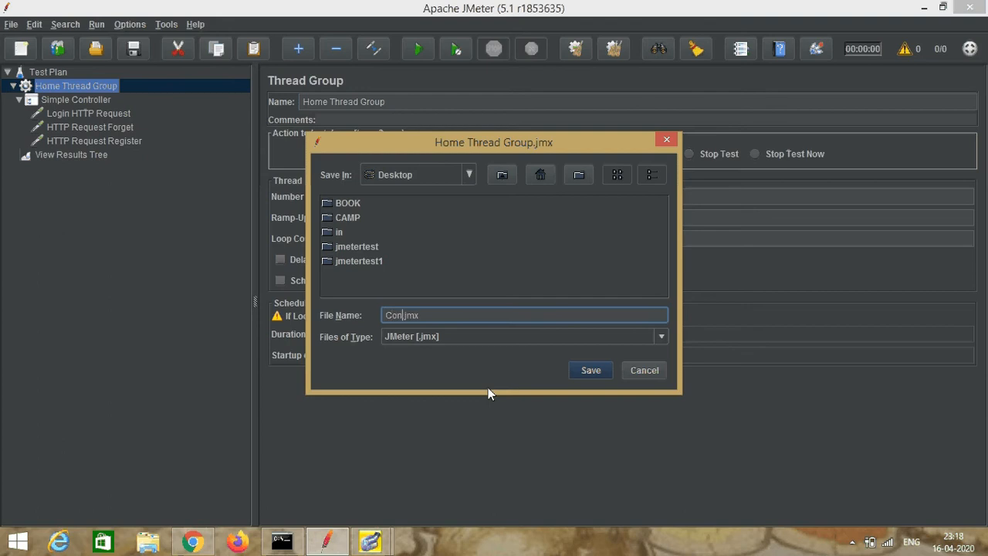
pyautogui.write('s')
pyautogui.click(593, 373)
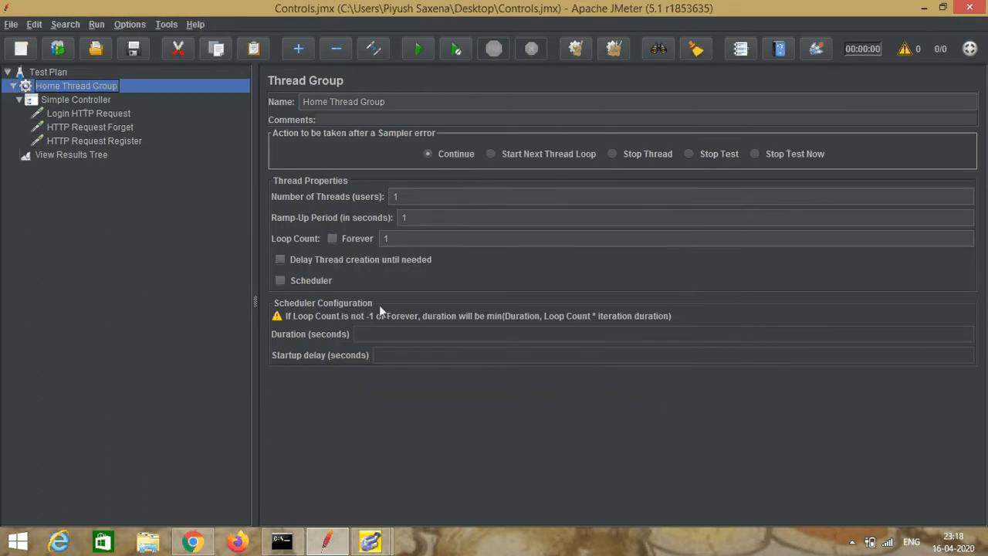
# Step: Run the test plan and open the View Results Tree to check the request results
pyautogui.click(51, 72)
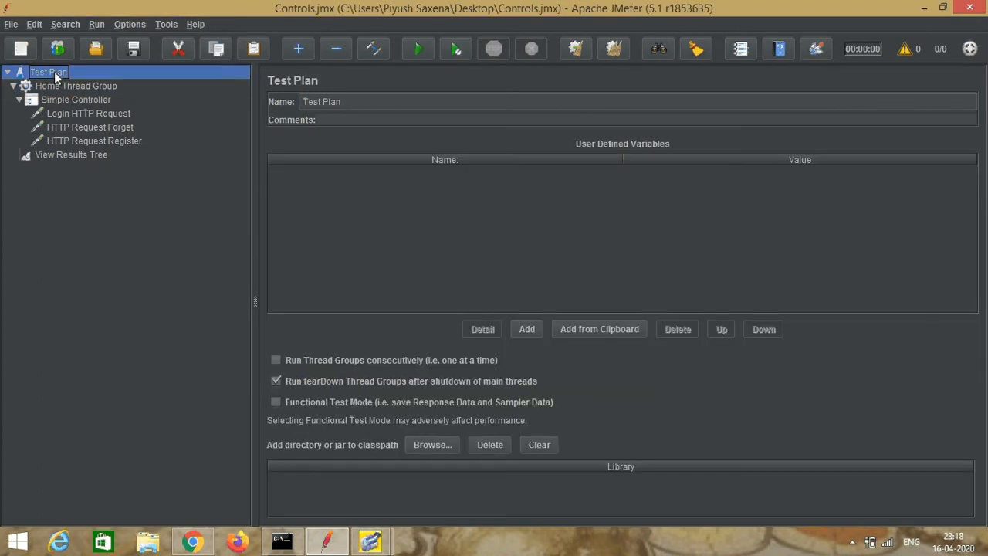
pyautogui.click(419, 50)
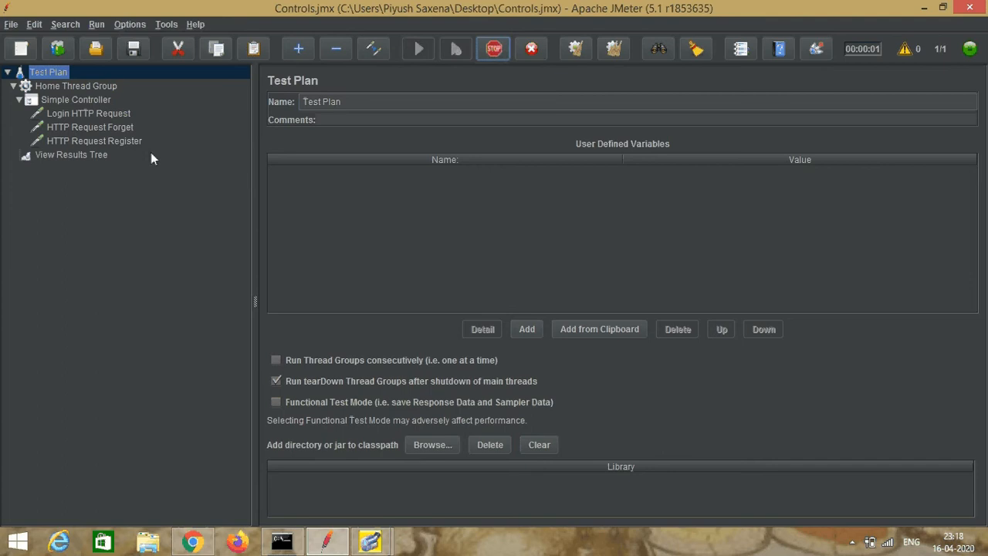
pyautogui.click(91, 155)
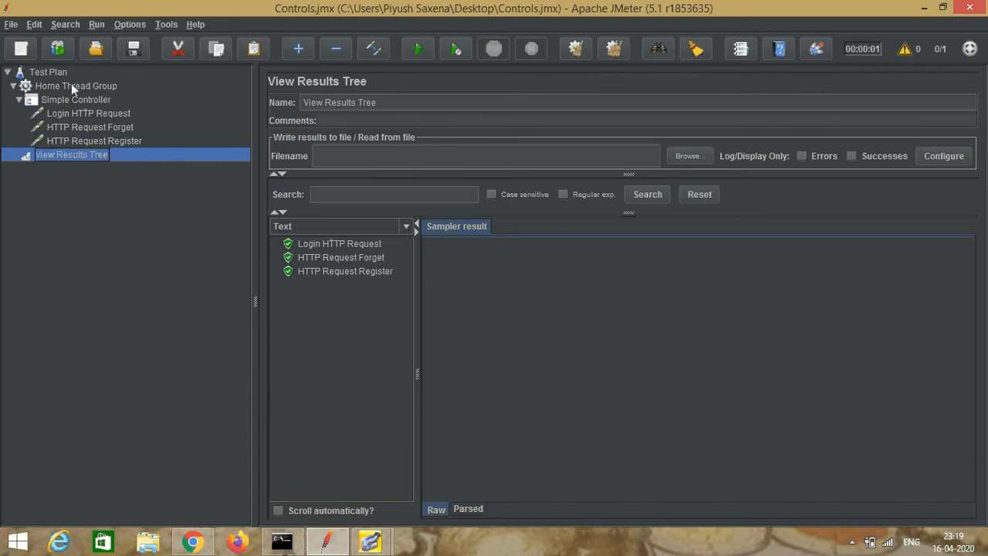
# Step: Look through the element types that can be added to the Test Plan, including pre-processors and non-test elements
pyautogui.click(51, 73)
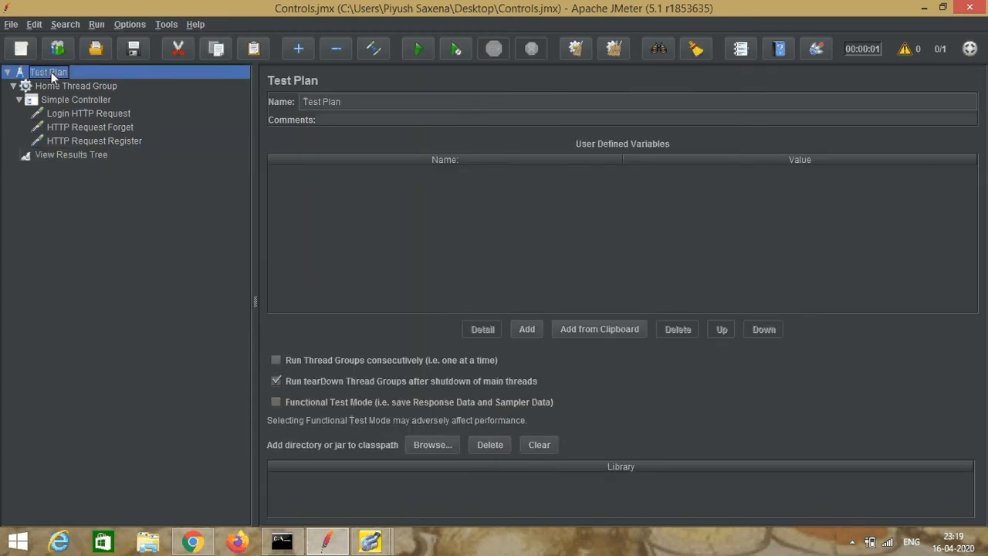
pyautogui.rightClick(51, 74)
pyautogui.moveTo(81, 81)
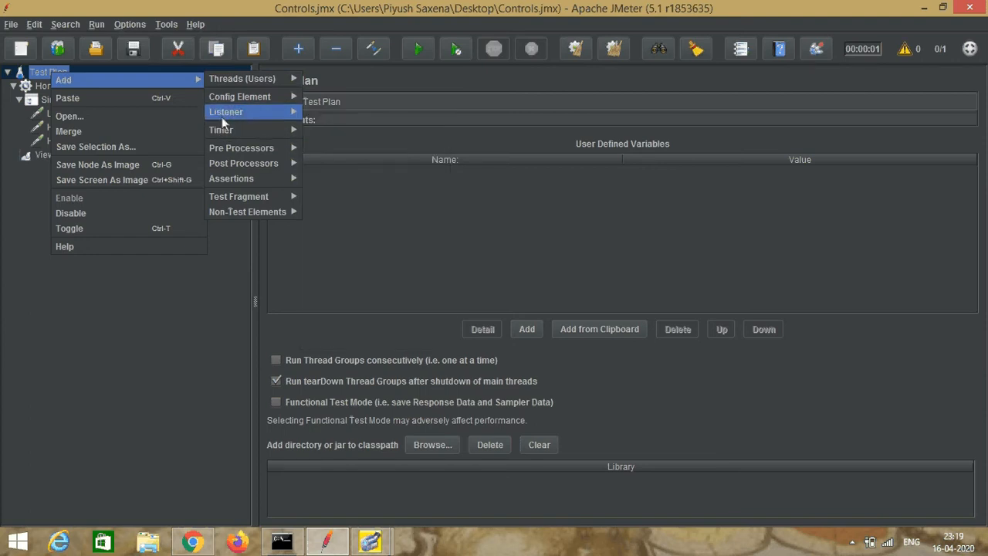
pyautogui.moveTo(226, 146)
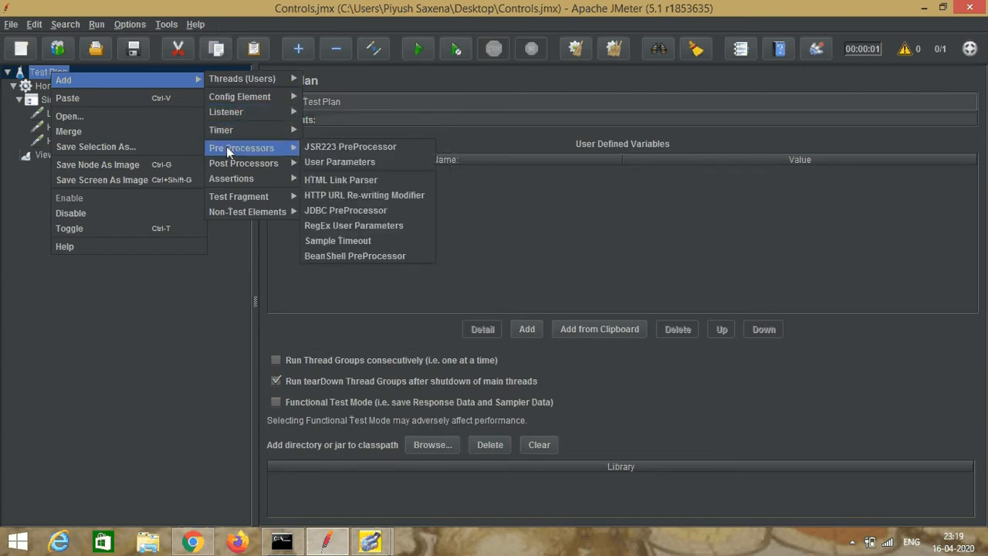
pyautogui.moveTo(228, 213)
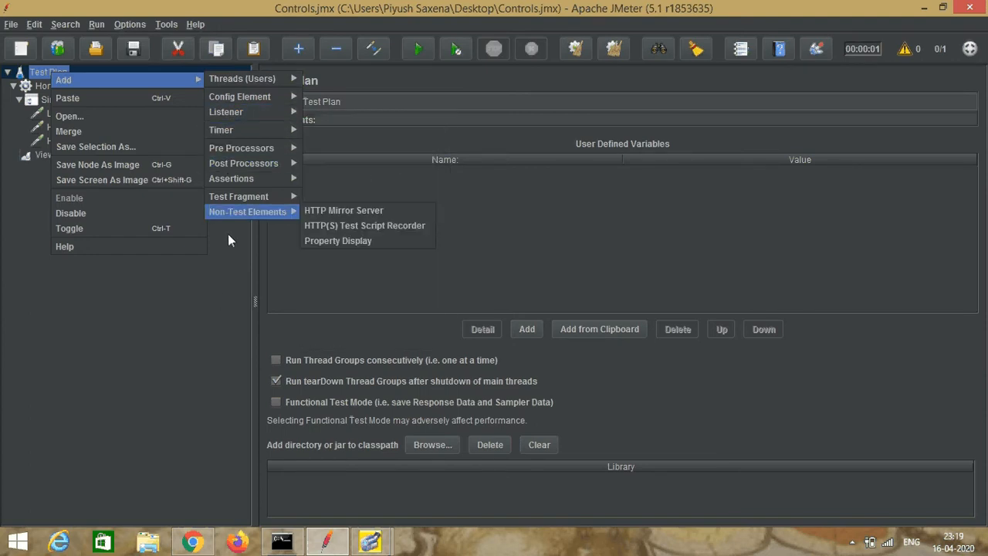
pyautogui.click(217, 295)
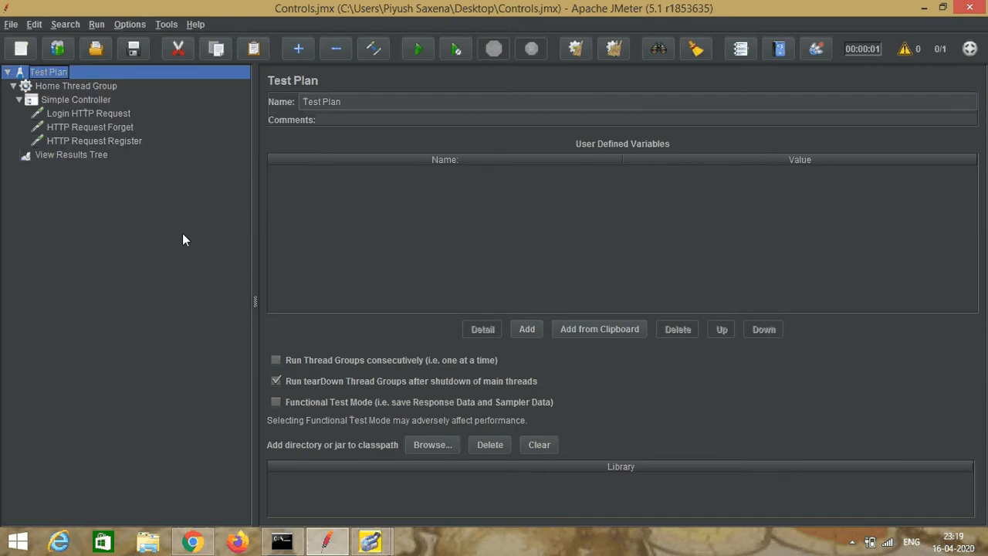
pyautogui.rightClick(58, 72)
pyautogui.moveTo(111, 78)
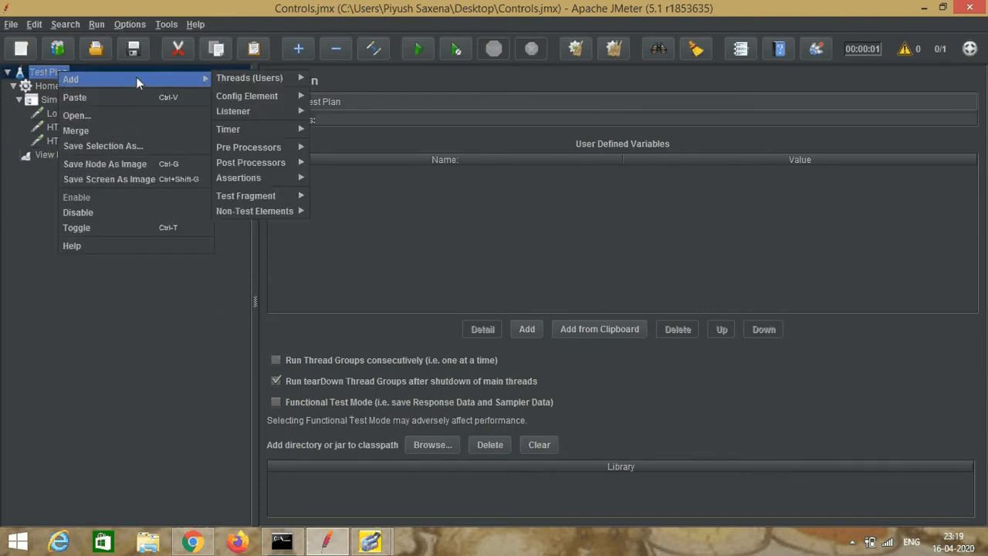
pyautogui.click(137, 281)
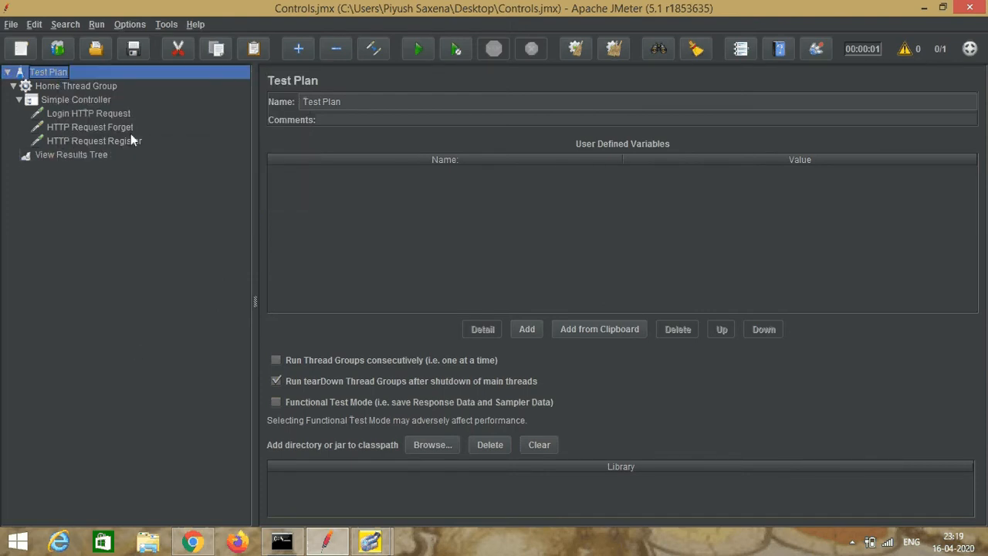
# Step: Add a Random Order Controller to the Home Thread Group
pyautogui.click(95, 85)
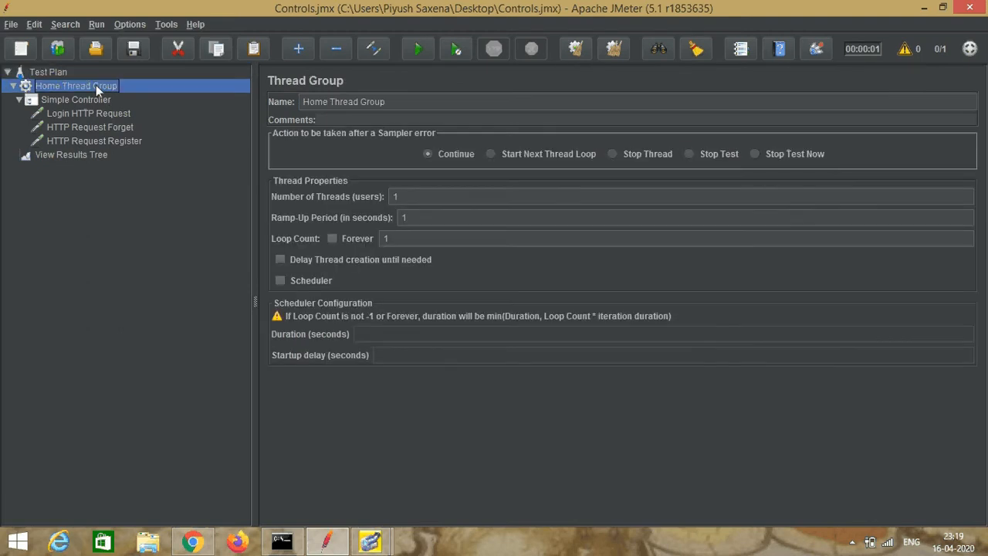
pyautogui.rightClick(96, 85)
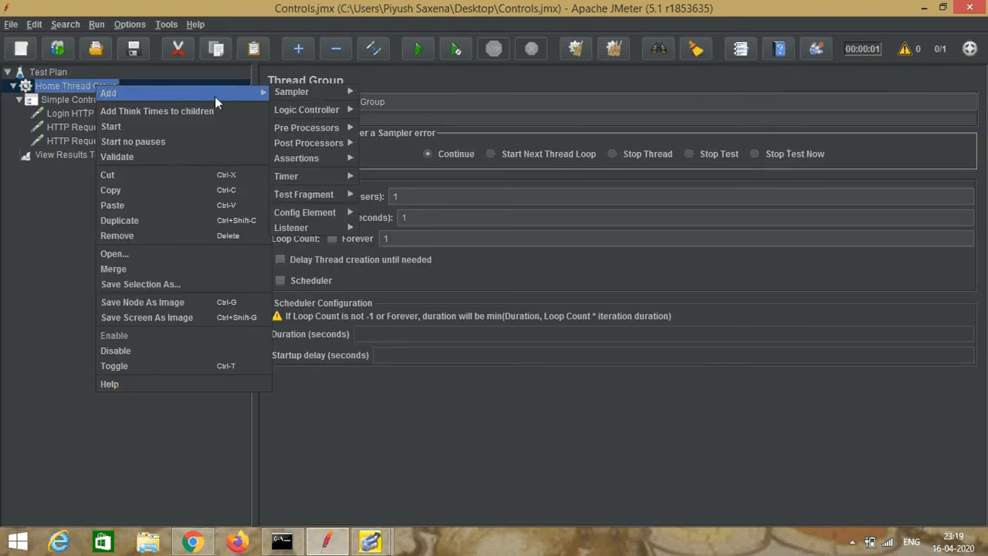
pyautogui.moveTo(251, 93)
pyautogui.moveTo(309, 109)
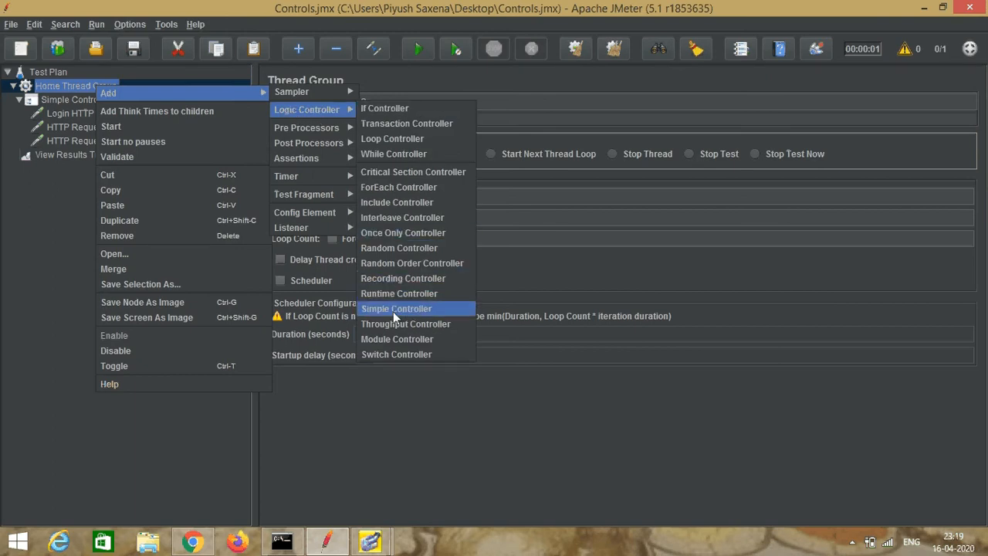
pyautogui.click(413, 264)
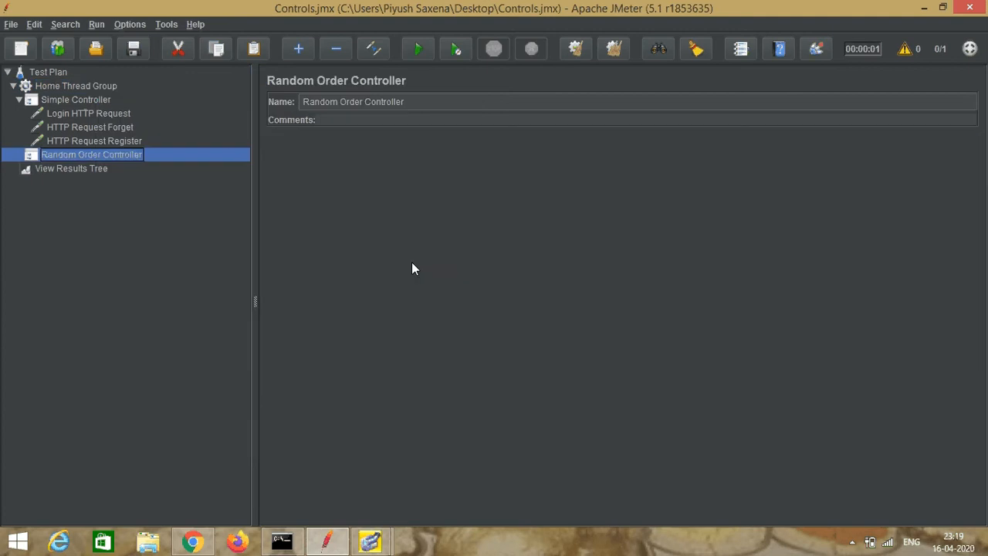
# Step: Add an HTTP Request sampler to the Random Order Controller and name it HTTP Request ProviderLogin
pyautogui.rightClick(74, 155)
pyautogui.moveTo(85, 163)
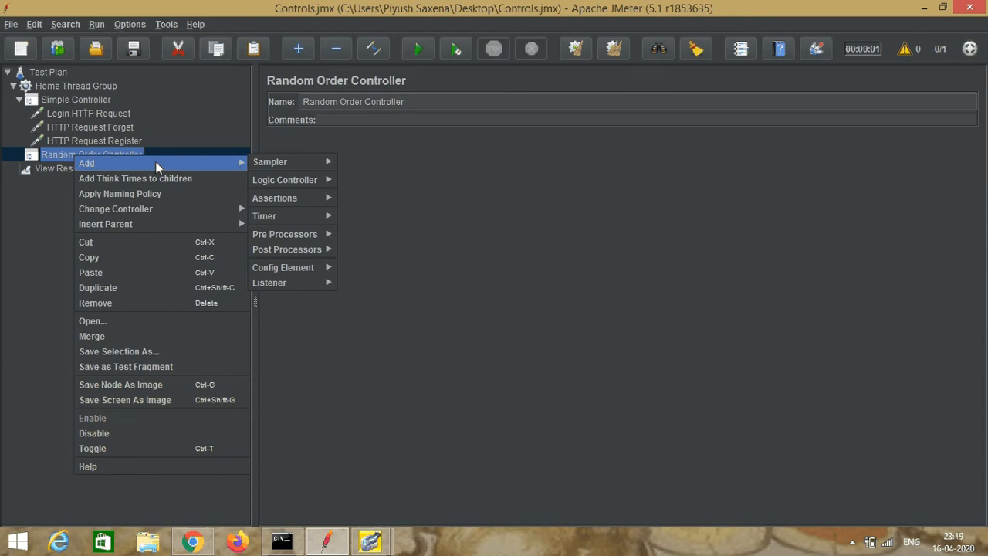
pyautogui.moveTo(280, 168)
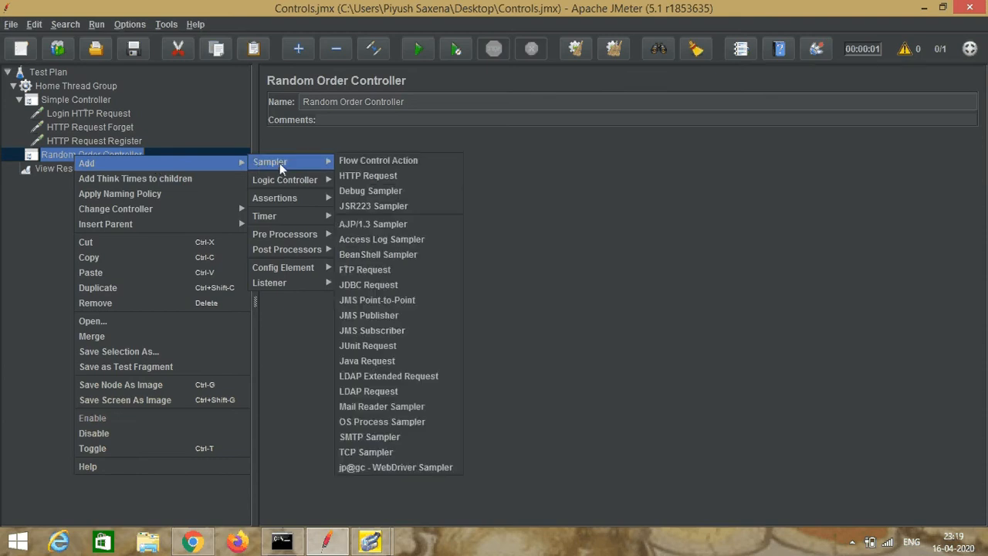
pyautogui.click(370, 176)
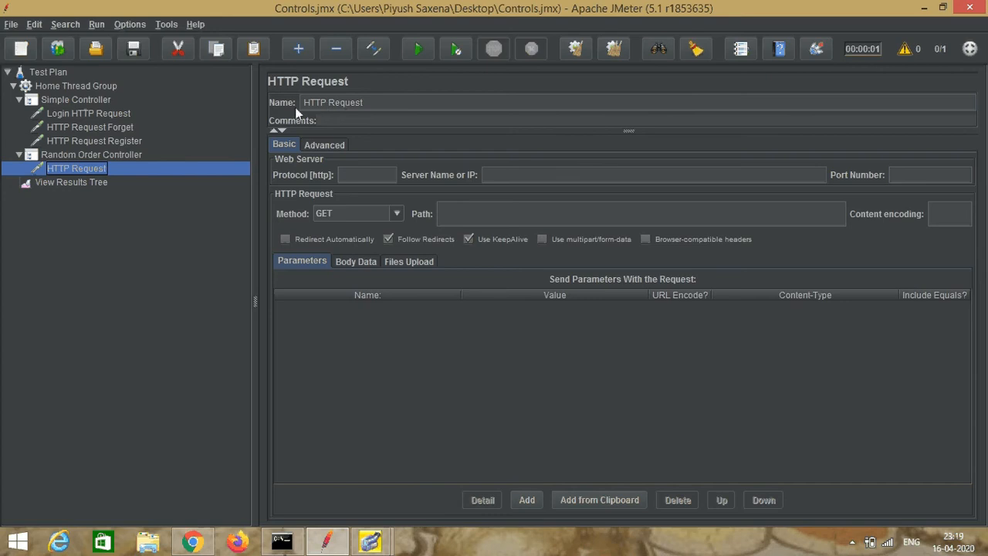
pyautogui.click(370, 102)
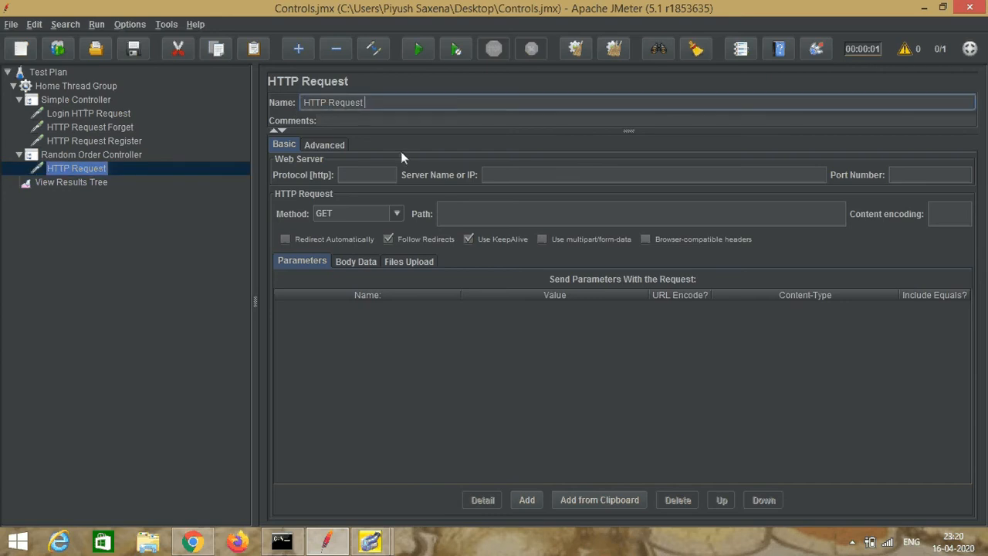
pyautogui.write('ProviderLogin')
pyautogui.click(496, 176)
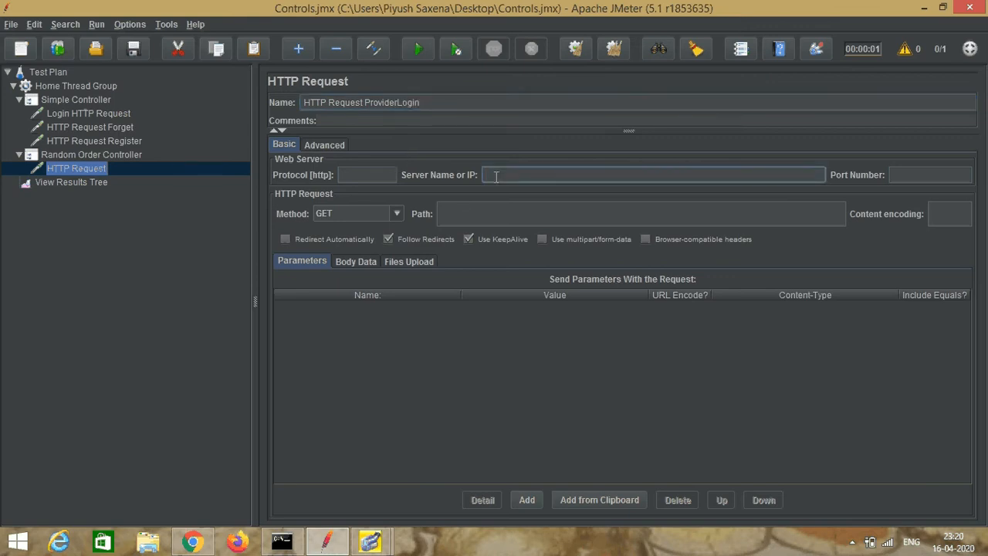
pyautogui.write('http://www.nethorizoncons')
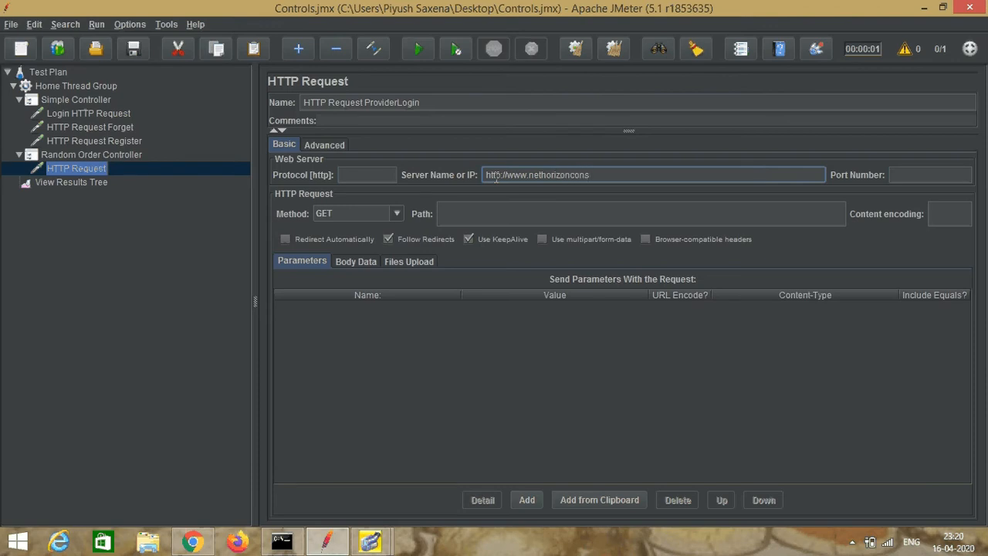
pyautogui.write('ultancy.com')
# Step: Set the provider login request's path to /Provider.aspx
pyautogui.click(495, 217)
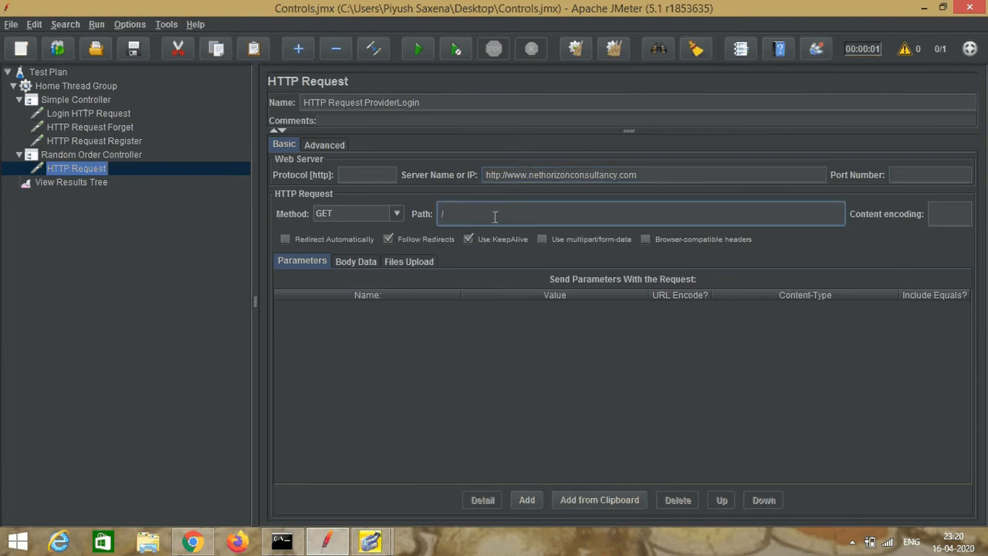
pyautogui.write('/Provider.aspx')
# Step: Add a second HTTP Request sampler to the Random Order Controller
pyautogui.click(90, 155)
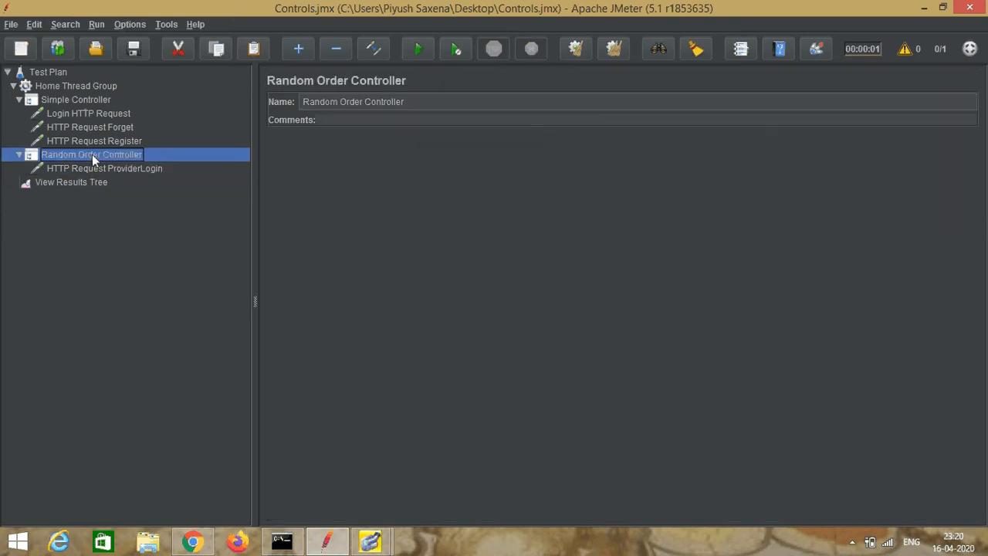
pyautogui.rightClick(101, 159)
pyautogui.moveTo(202, 159)
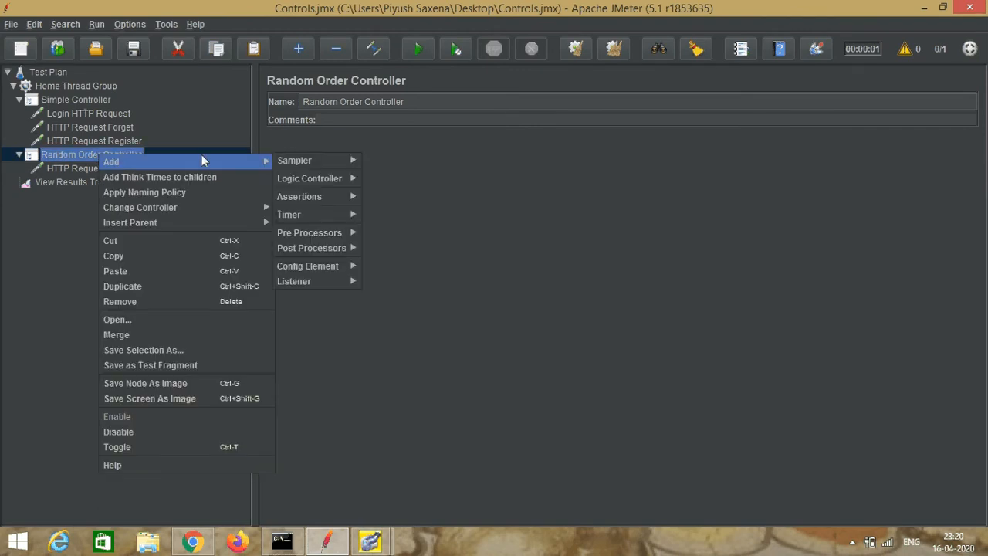
pyautogui.moveTo(306, 162)
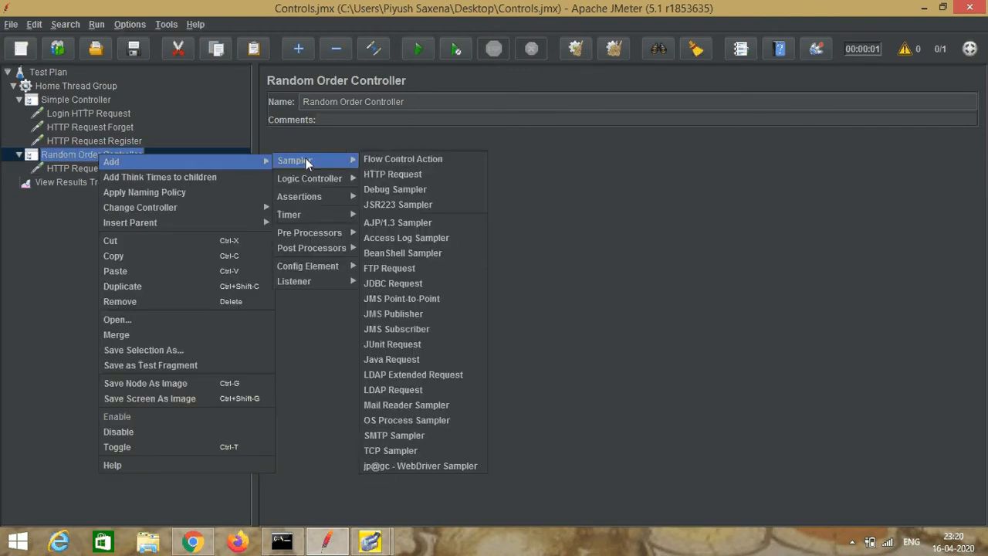
pyautogui.click(396, 176)
pyautogui.click(500, 175)
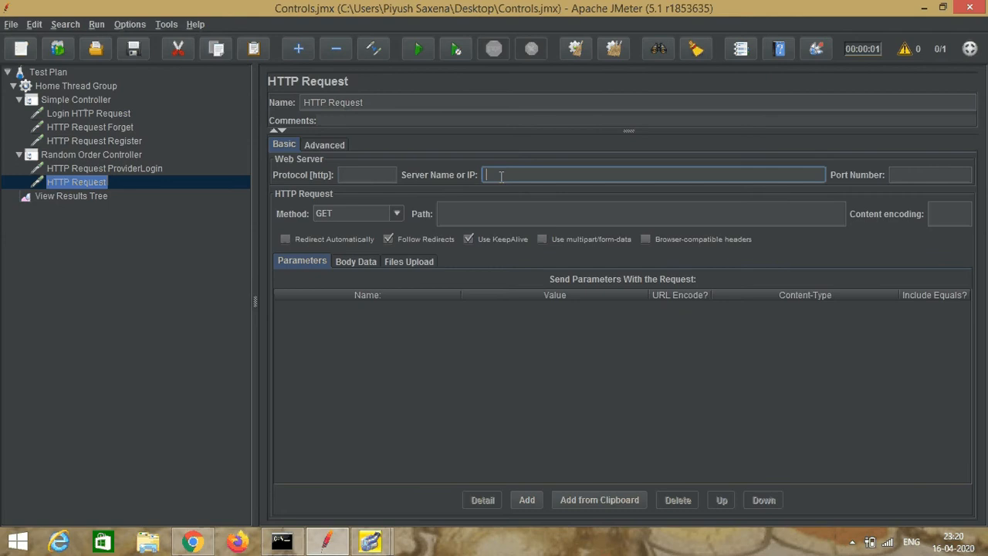
pyautogui.write('www.nethorizonconsultancy.com')
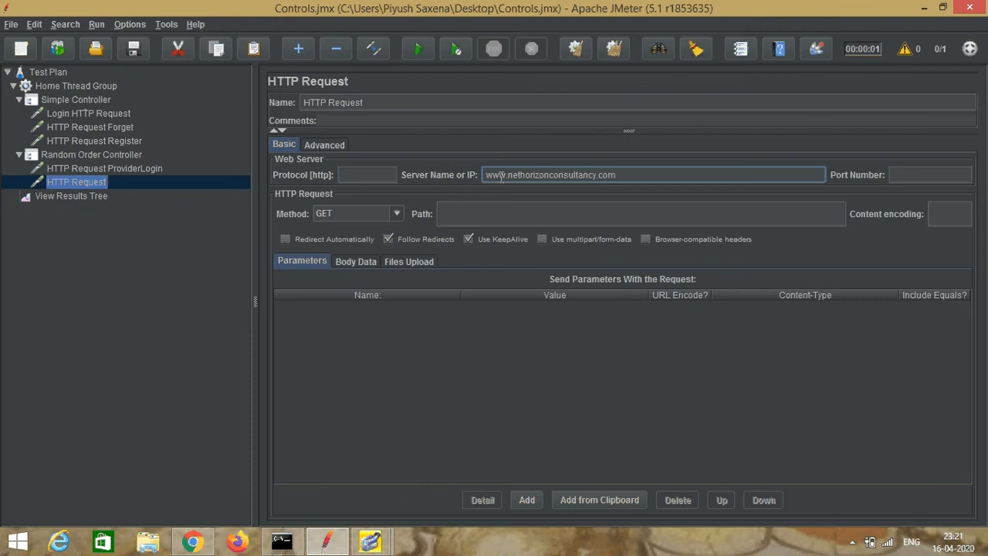
pyautogui.click(495, 219)
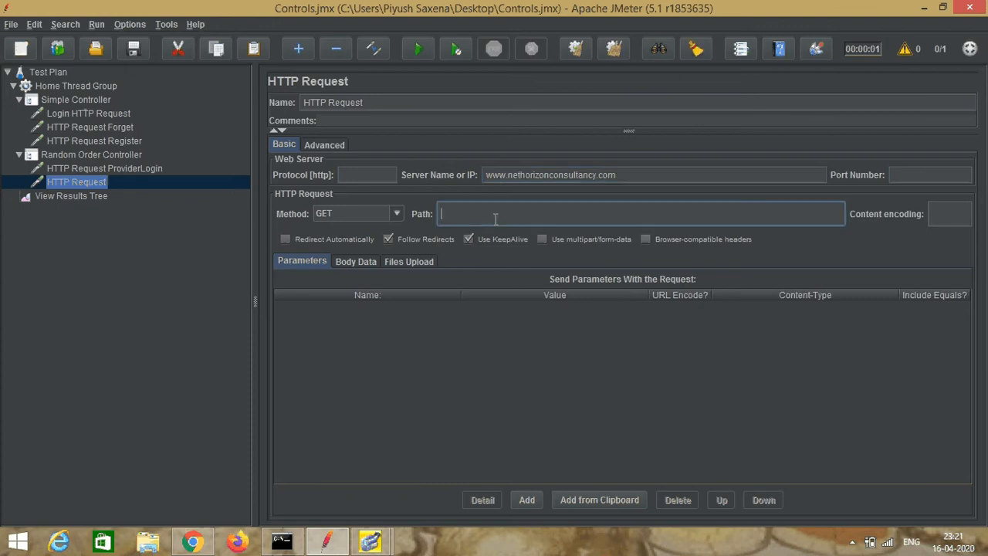
pyautogui.write('/')
# Step: Switch to Chrome and open the Job Provider section's Forgot Password page
pyautogui.click(193, 542)
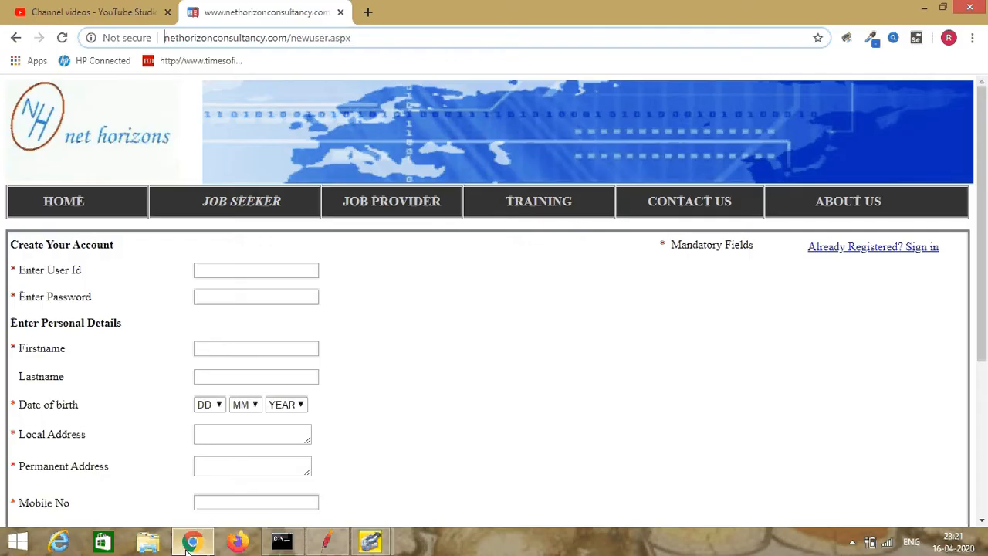
pyautogui.click(434, 202)
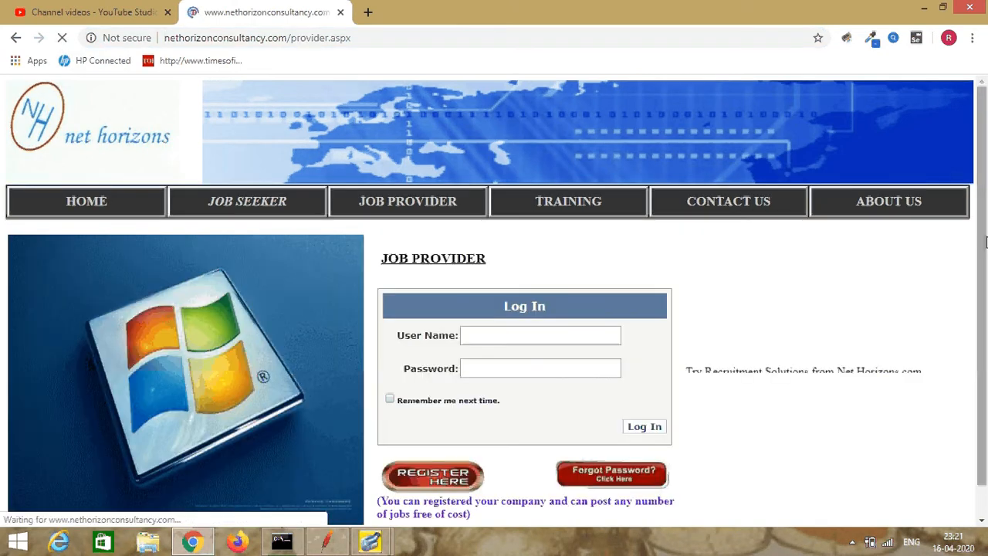
pyautogui.scroll(-2, 564, 415)
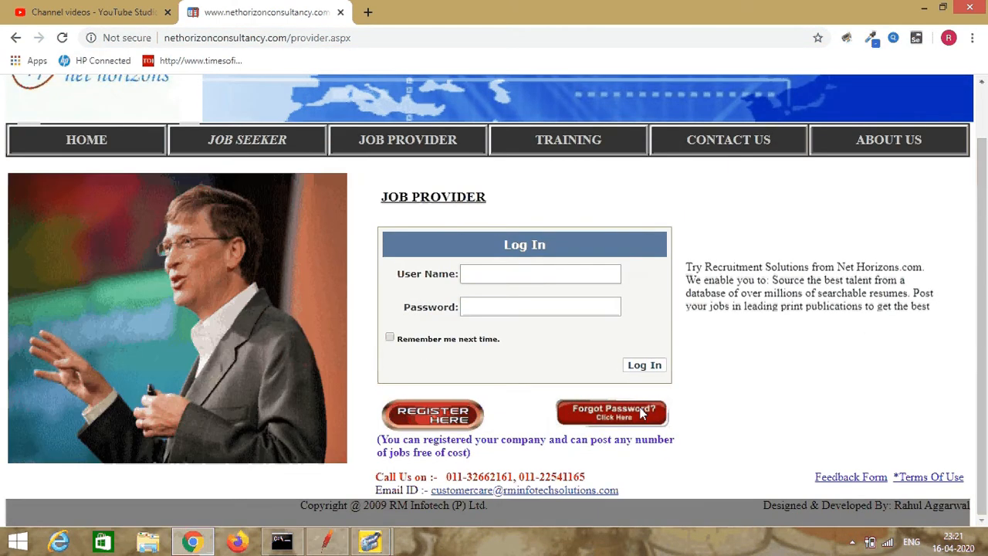
pyautogui.click(641, 414)
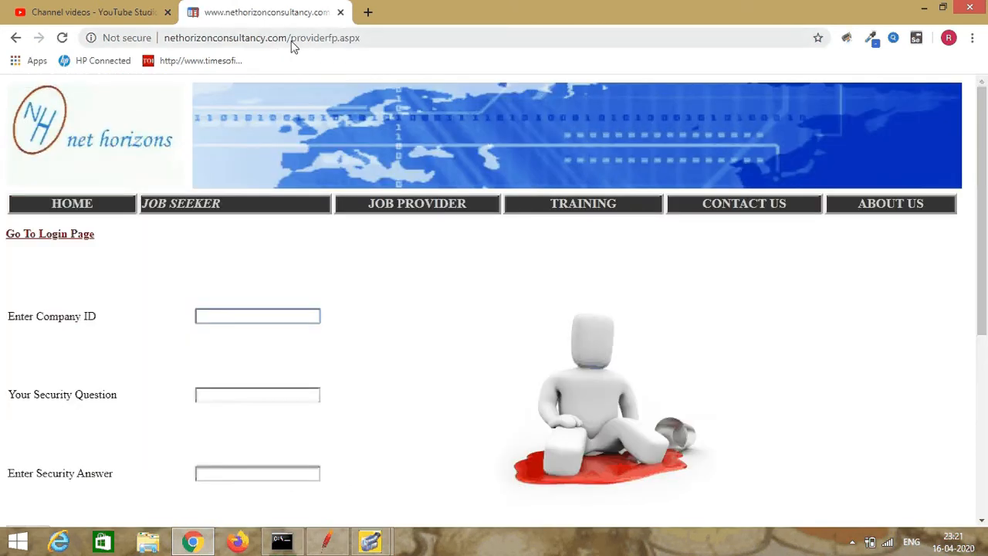
# Step: Copy providerfp.aspx from the page address and switch back to JMeter
pyautogui.click(293, 40)
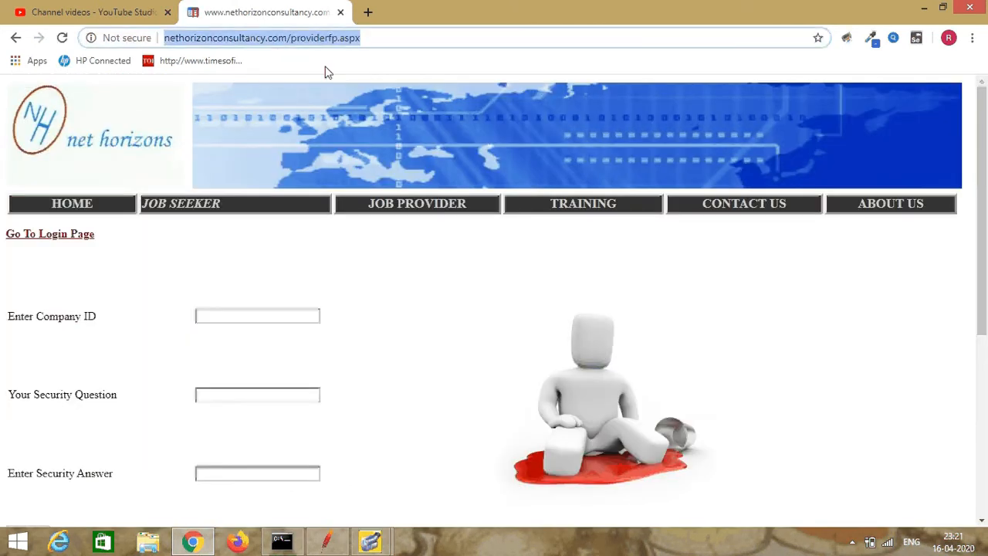
pyautogui.click(292, 38)
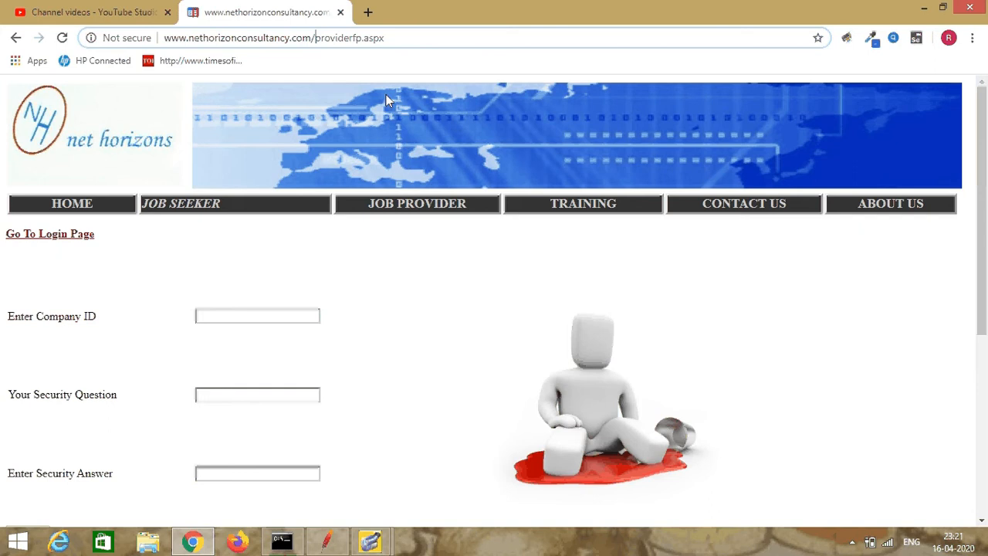
pyautogui.hotkey('shift', 'Right')
pyautogui.hotkey('shift', 'Right')
pyautogui.hotkey('shift', 'Right')
pyautogui.hotkey('shift', 'Right')
pyautogui.hotkey('shift', 'Right')
pyautogui.hotkey('shift', 'Right')
pyautogui.hotkey('shift', 'Right')
pyautogui.hotkey('shift', 'Right')
pyautogui.hotkey('shift', 'Right')
pyautogui.hotkey('shift', 'Right')
pyautogui.hotkey('shift', 'Right')
pyautogui.hotkey('shift', 'Right')
pyautogui.hotkey('shift', 'Right')
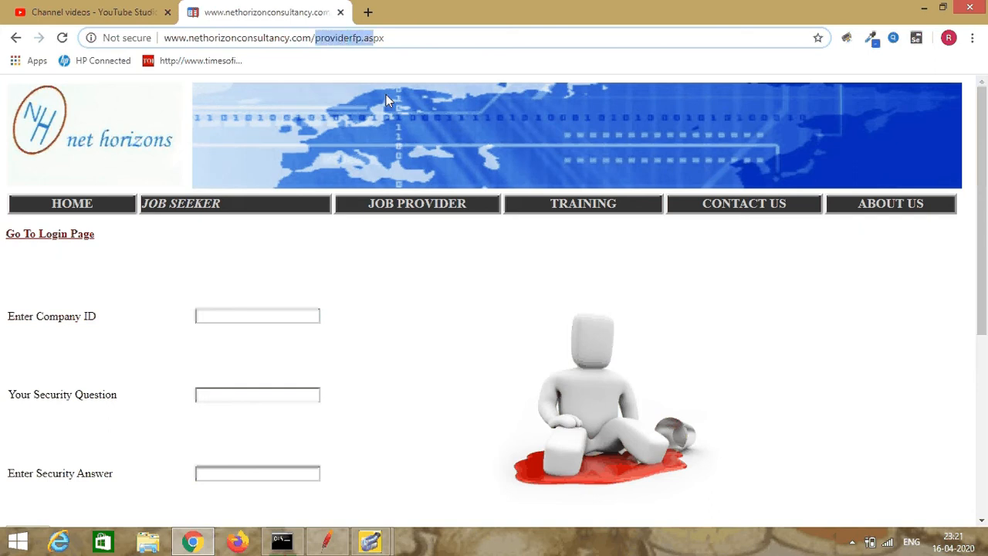
pyautogui.hotkey('shift', 'Right')
pyautogui.hotkey('shift', 'Right')
pyautogui.hotkey('ctrl', 'c')
pyautogui.click(330, 542)
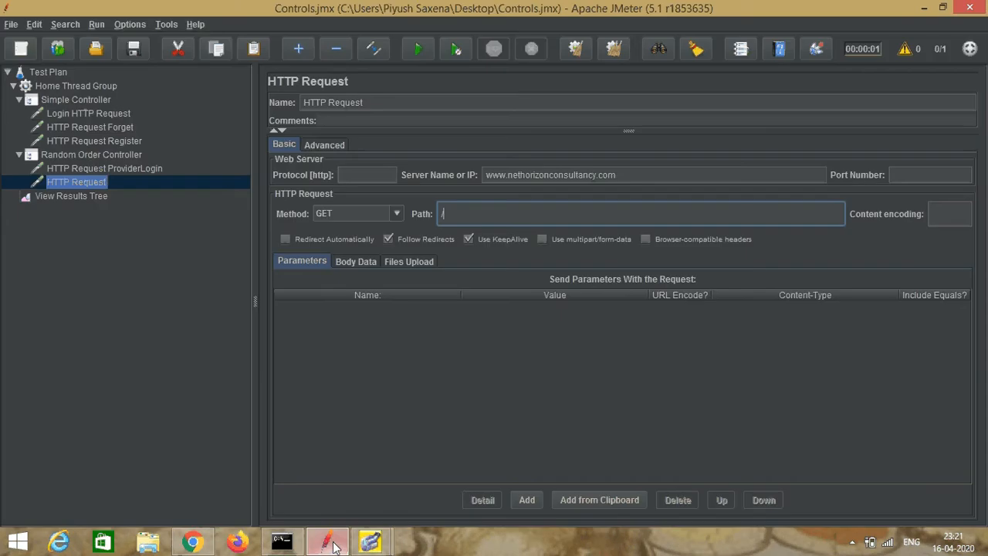
# Step: Complete the second provider request's path as /providerfp.aspx and rename the request to HTTP Request ProviderForget
pyautogui.hotkey('ctrl', 'v')
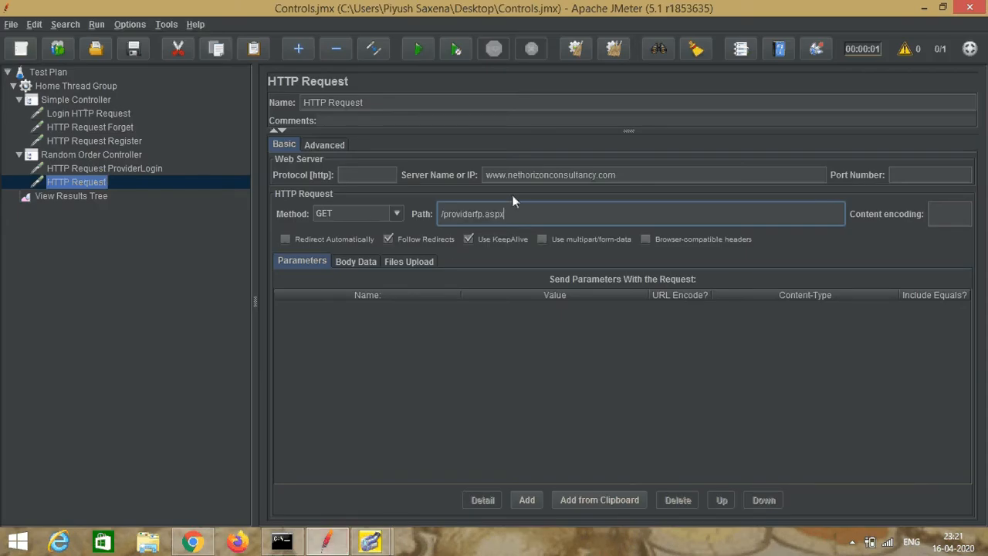
pyautogui.click(379, 102)
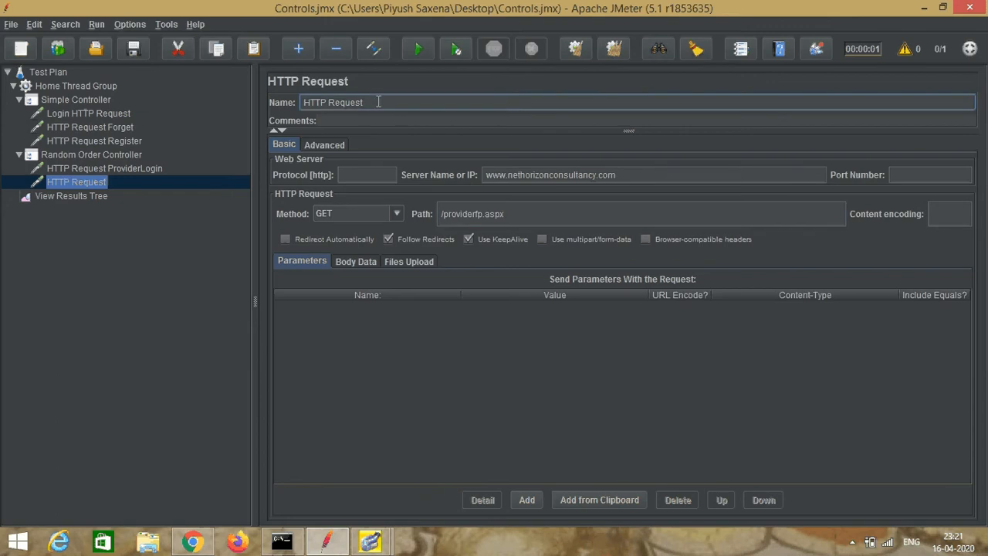
pyautogui.write('ProviderForget')
# Step: Add a third HTTP Request sampler to the Random Order Controller and name it HTTP Request ProviderRegister
pyautogui.click(98, 155)
pyautogui.rightClick(98, 152)
pyautogui.moveTo(185, 162)
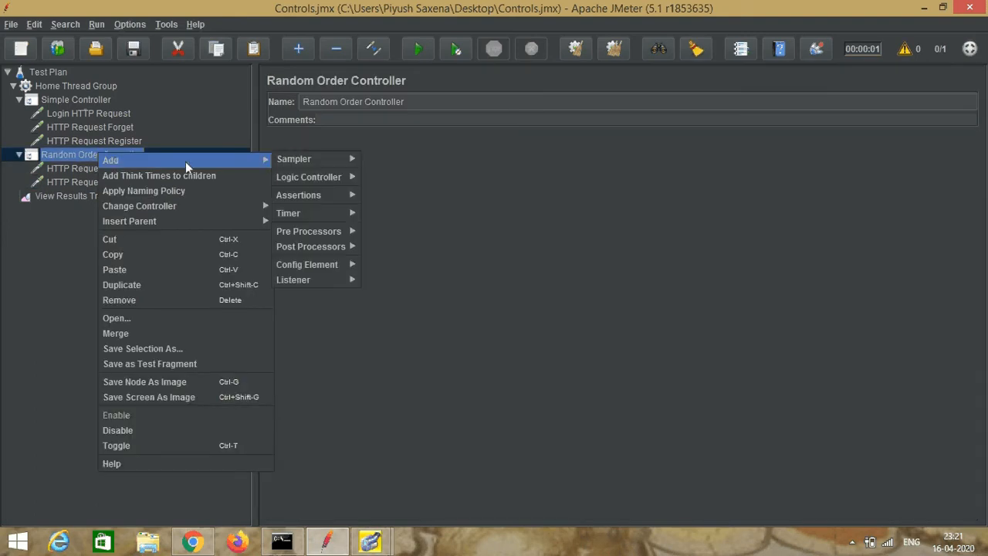
pyautogui.moveTo(275, 160)
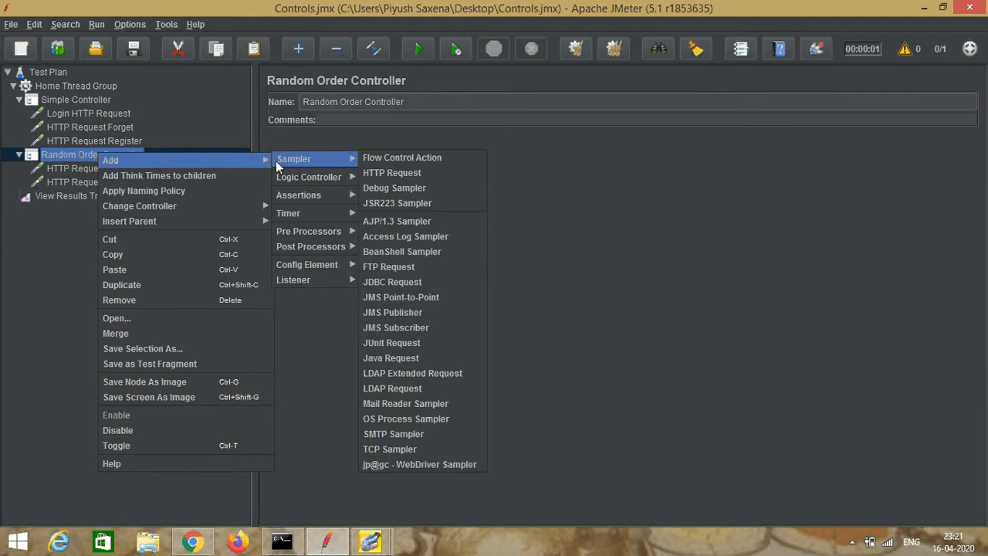
pyautogui.click(373, 173)
pyautogui.click(386, 105)
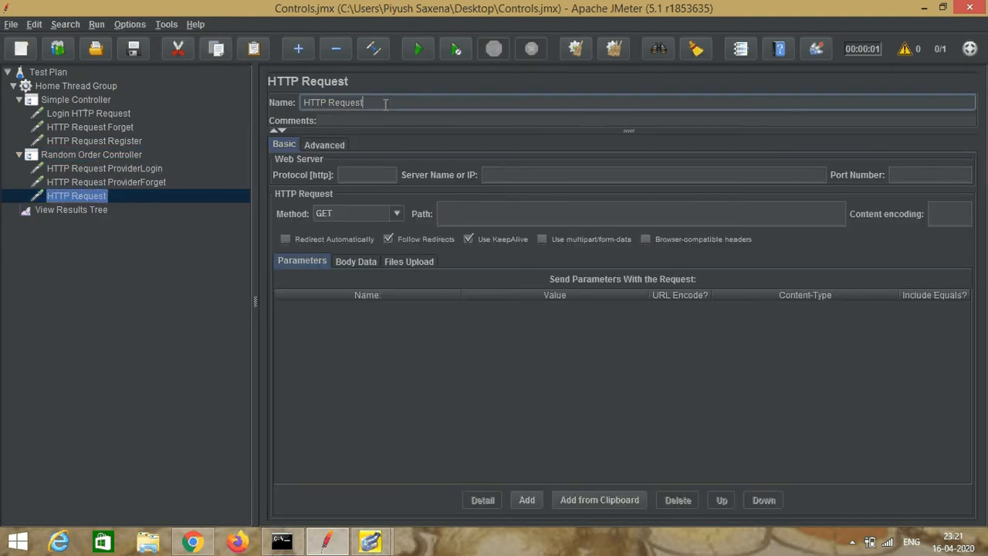
pyautogui.write('ProviderRegister')
pyautogui.click(498, 176)
pyautogui.write('ww')
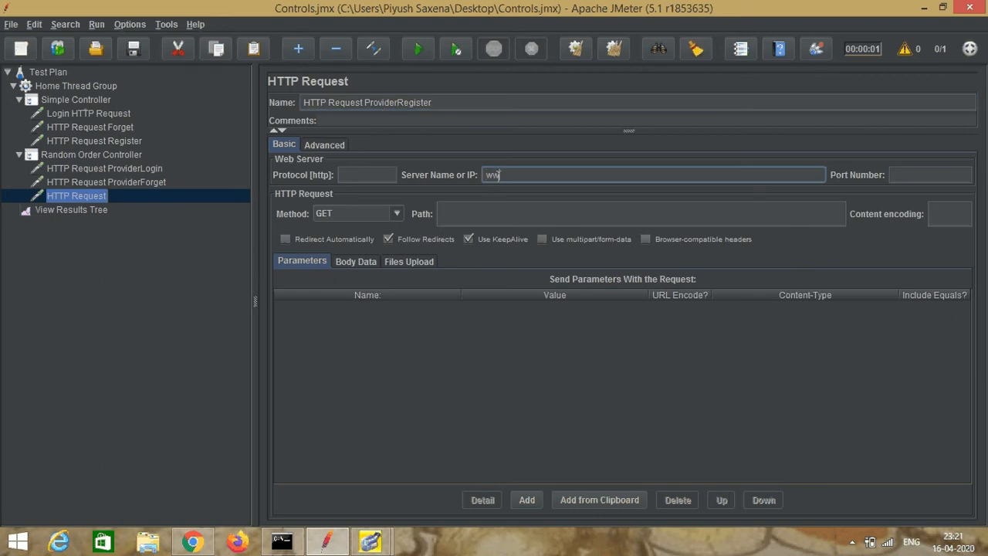
pyautogui.write('w.nethon')
pyautogui.write('izonconsultancy.')
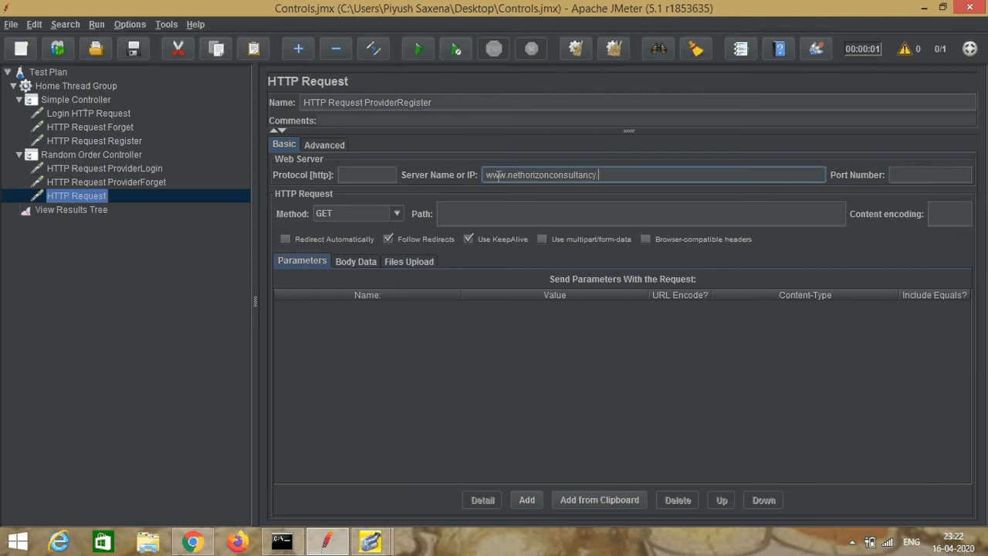
pyautogui.write('com')
pyautogui.click(502, 214)
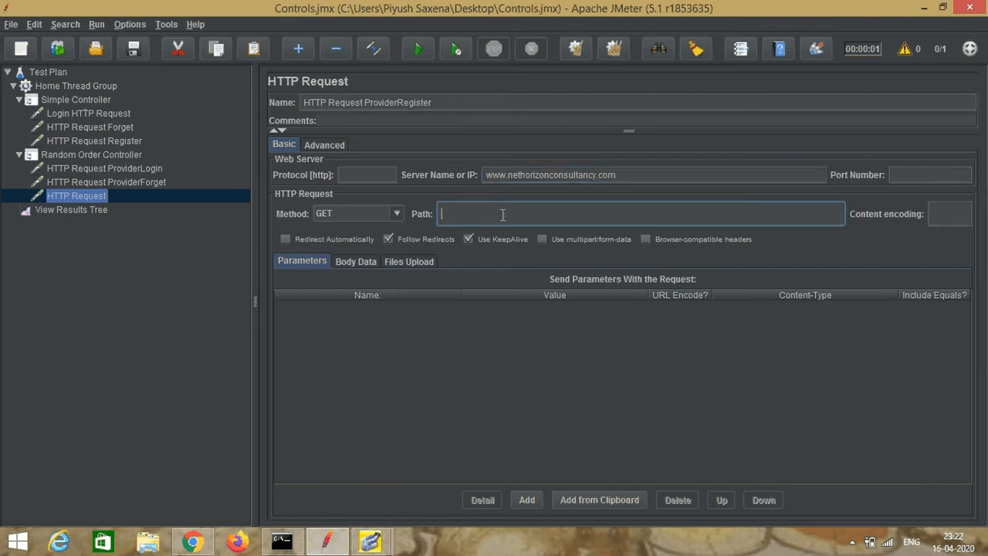
pyautogui.write('/')
# Step: Switch to Chrome, return to the Job Provider login page and open its company registration page
pyautogui.click(195, 542)
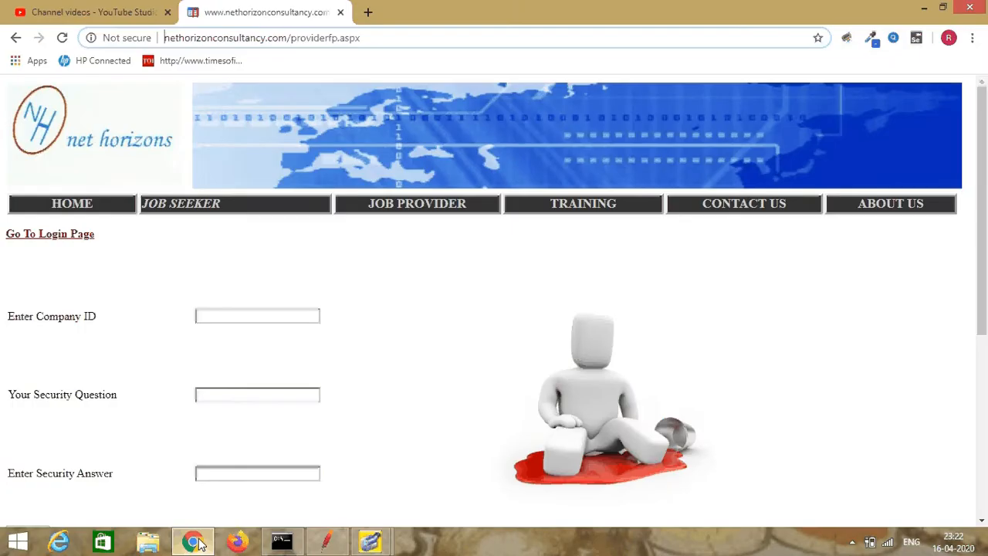
pyautogui.click(16, 37)
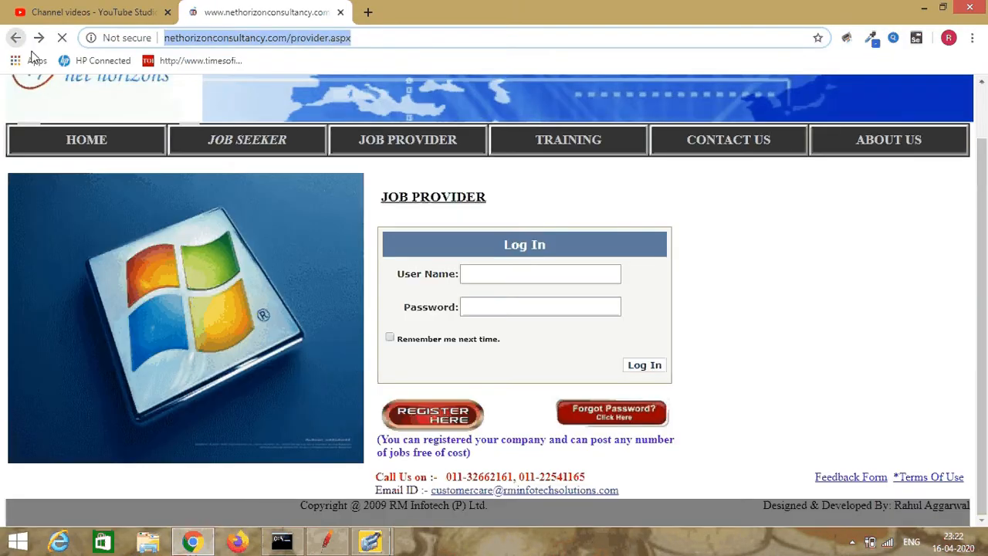
pyautogui.click(442, 417)
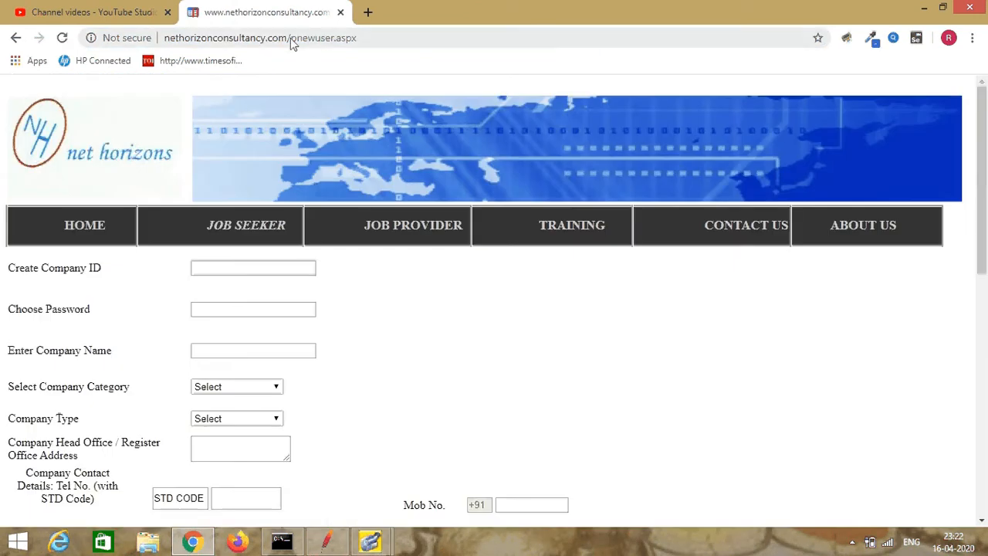
# Step: Copy pnewuser.aspx from the page address and append it to the ProviderRegister request's path in JMeter
pyautogui.click(290, 37)
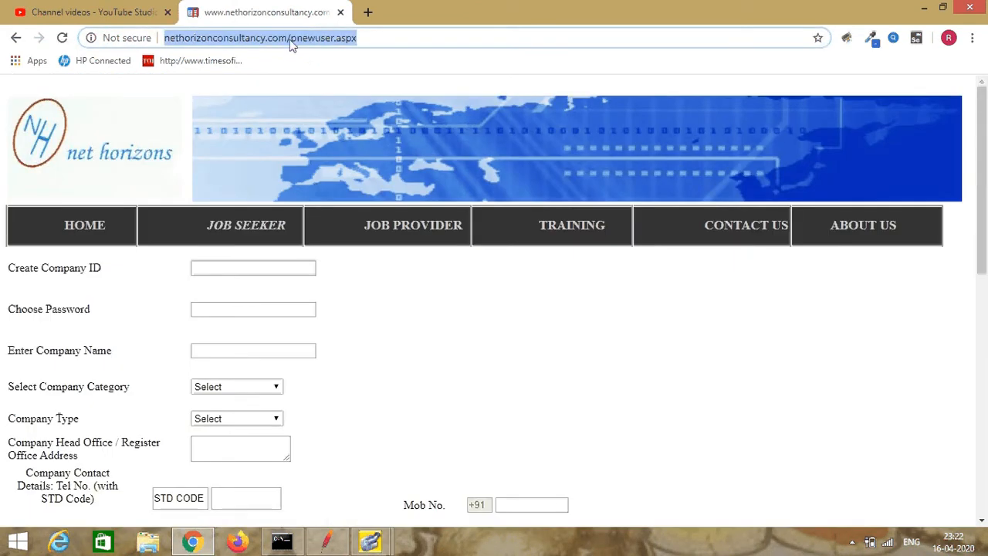
pyautogui.click(315, 38)
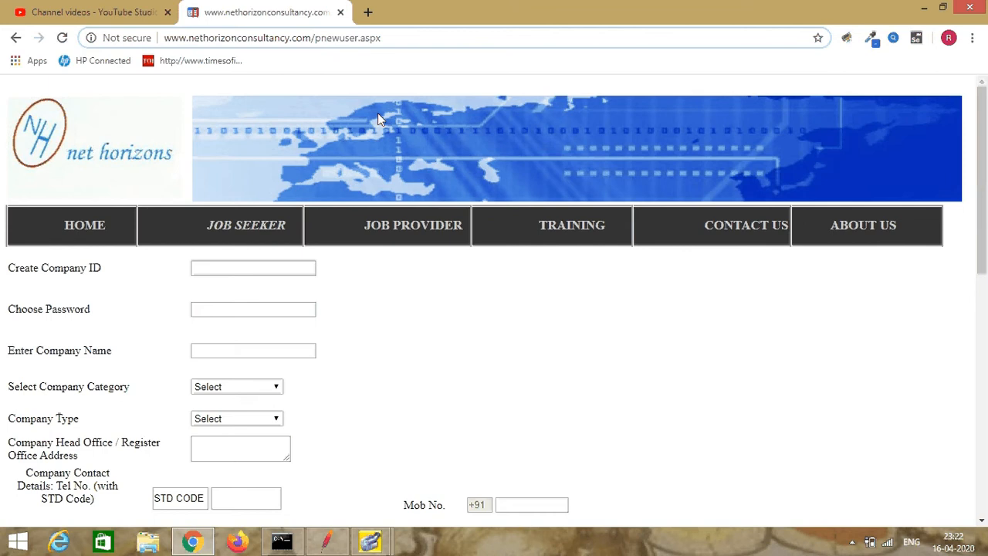
pyautogui.hotkey('shift', 'Right')
pyautogui.hotkey('shift', 'Right')
pyautogui.hotkey('shift', 'Right')
pyautogui.hotkey('shift', 'Right')
pyautogui.hotkey('shift', 'Right')
pyautogui.hotkey('shift', 'Right')
pyautogui.hotkey('shift', 'Right')
pyautogui.hotkey('shift', 'Right')
pyautogui.hotkey('shift', 'Right')
pyautogui.hotkey('shift', 'Right')
pyautogui.hotkey('shift', 'Right')
pyautogui.hotkey('shift', 'Right')
pyautogui.hotkey('shift', 'Right')
pyautogui.hotkey('ctrl', 'c')
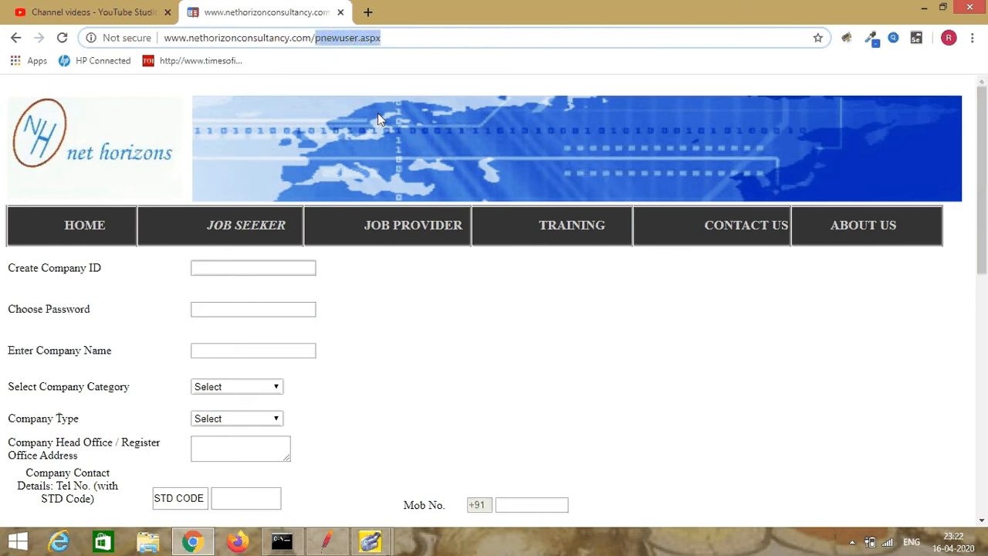
pyautogui.click(326, 541)
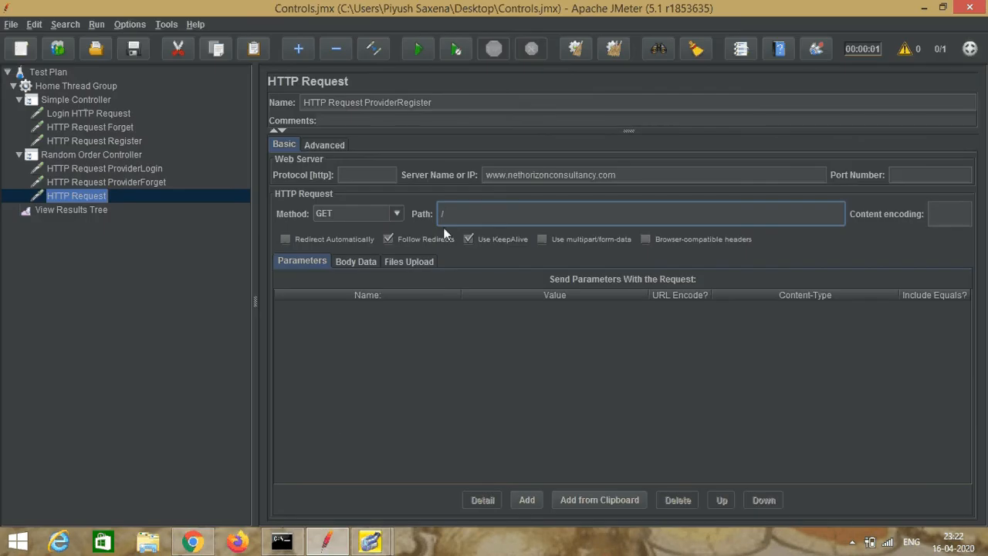
pyautogui.hotkey('ctrl', 'v')
# Step: Clear the View Results Tree listener and save the test plan with its three provider requests
pyautogui.click(70, 211)
pyautogui.rightClick(70, 212)
pyautogui.click(85, 223)
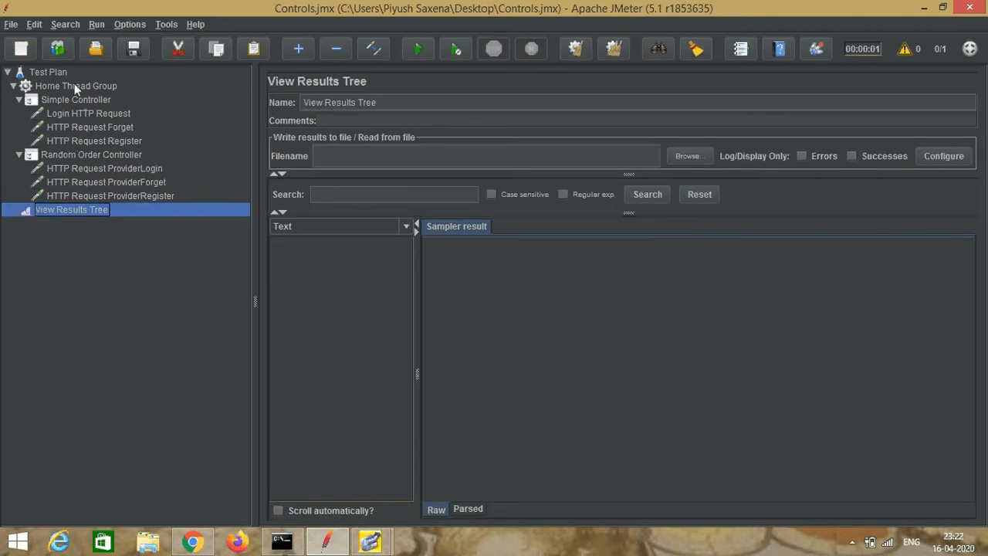
pyautogui.click(10, 24)
pyautogui.click(24, 122)
# Step: Run the test plan and examine the ProviderLogin sample's result and request body in View Results Tree
pyautogui.click(38, 72)
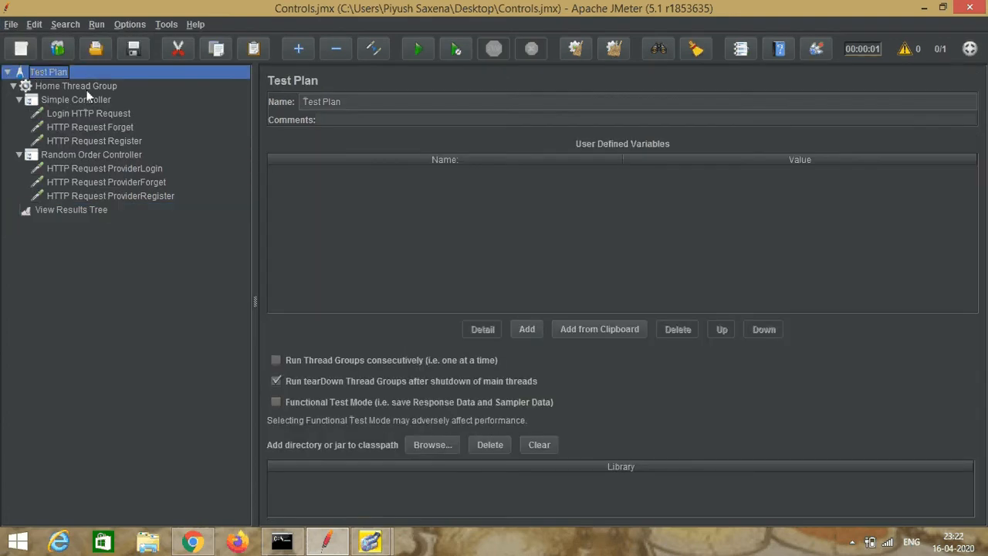
pyautogui.click(419, 48)
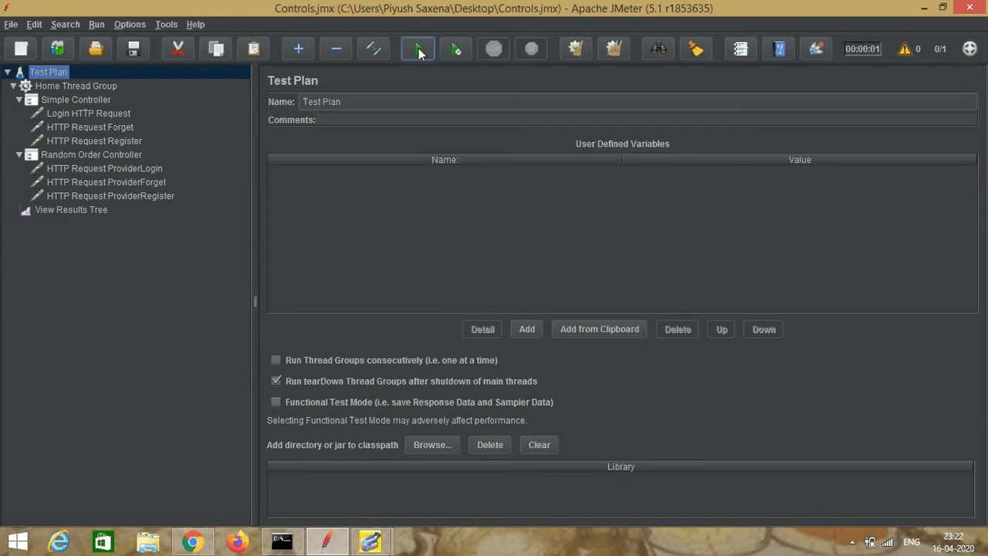
pyautogui.click(82, 208)
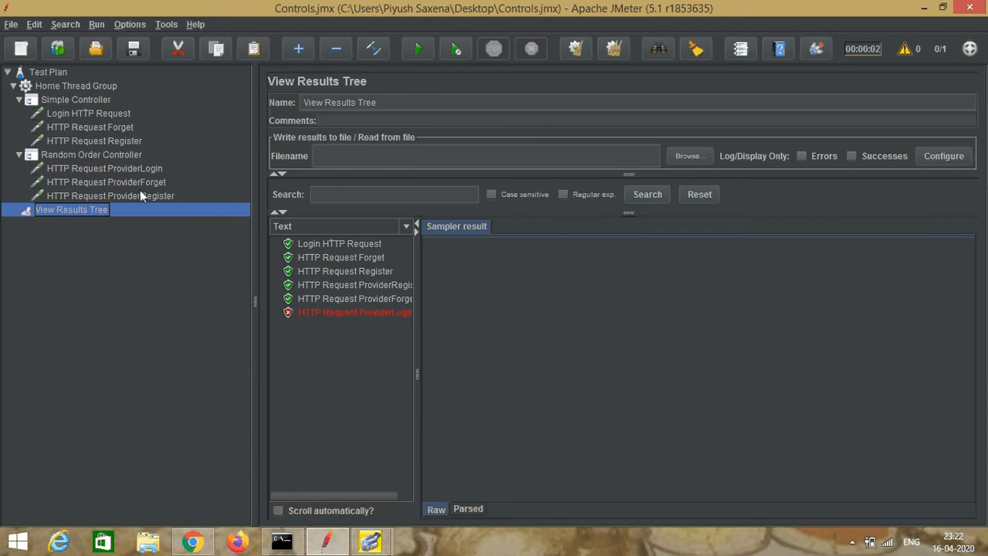
pyautogui.click(319, 312)
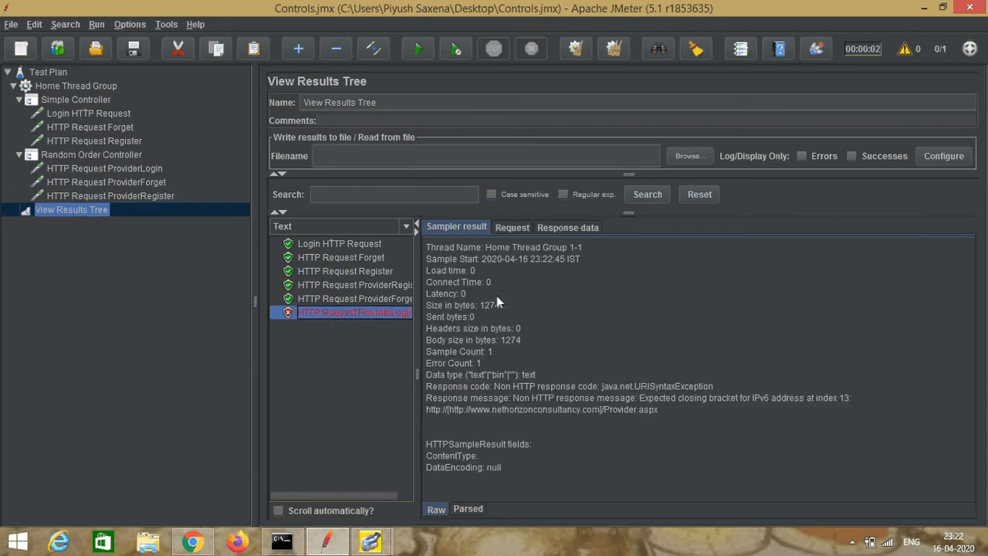
pyautogui.click(512, 229)
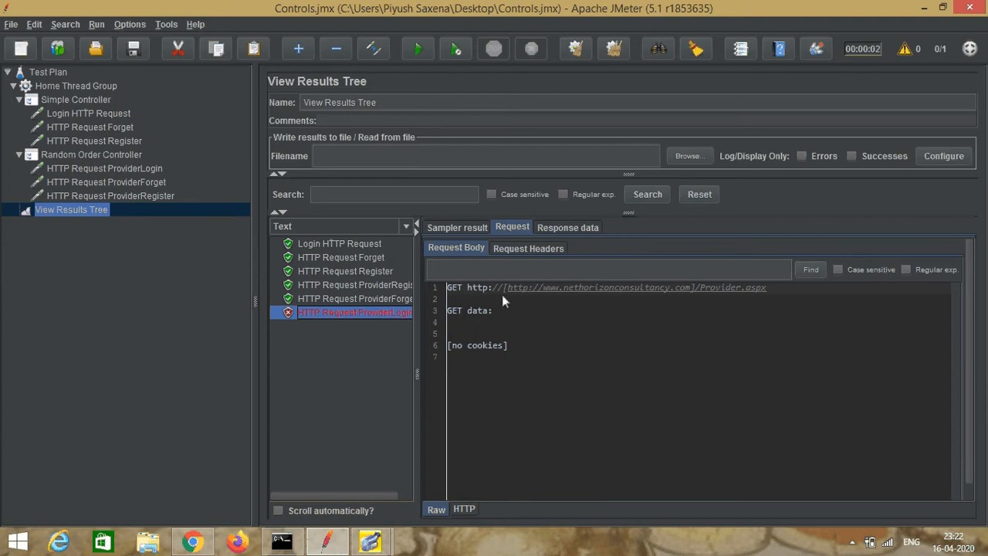
pyautogui.click(111, 168)
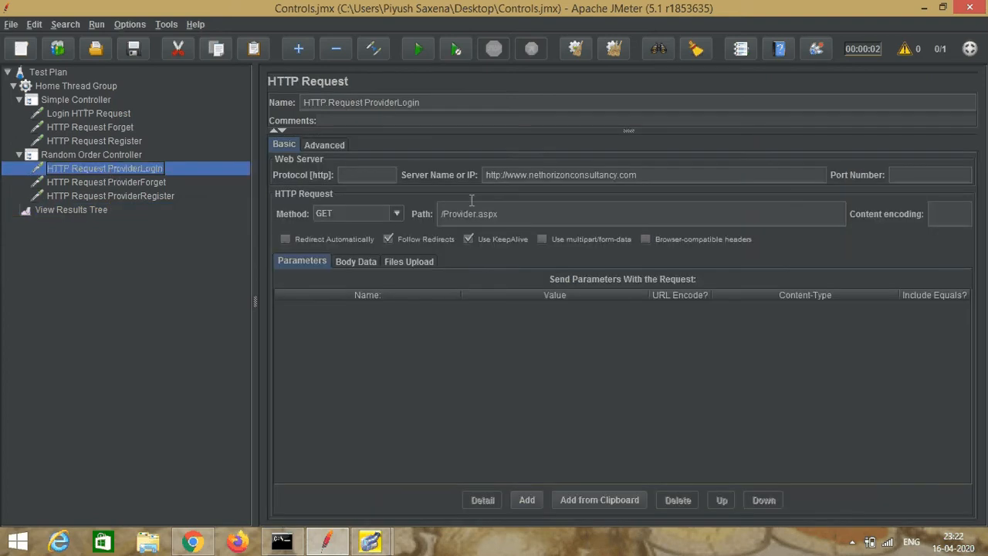
pyautogui.click(488, 174)
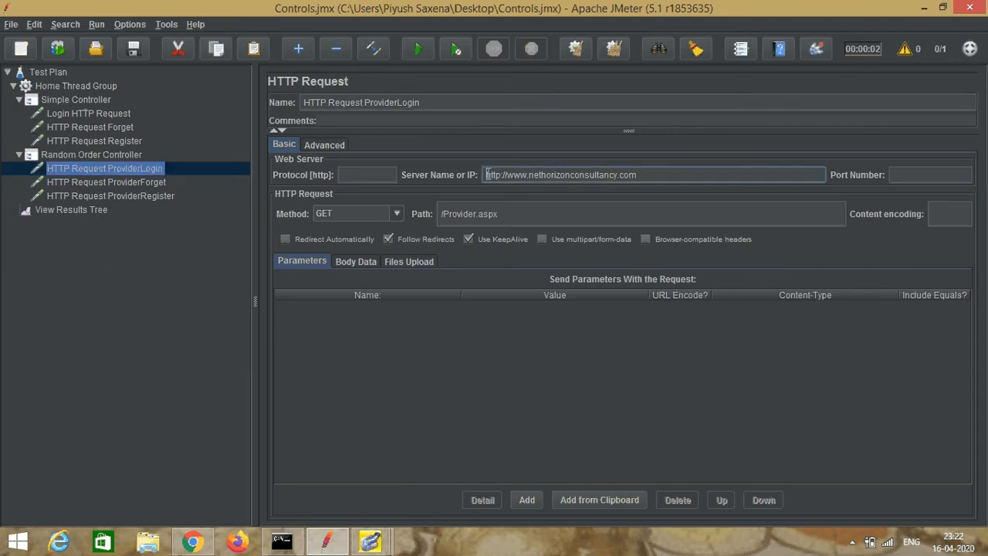
pyautogui.press('Delete')
pyautogui.press('Delete')
pyautogui.press('Delete')
pyautogui.press('Delete')
pyautogui.press('Delete')
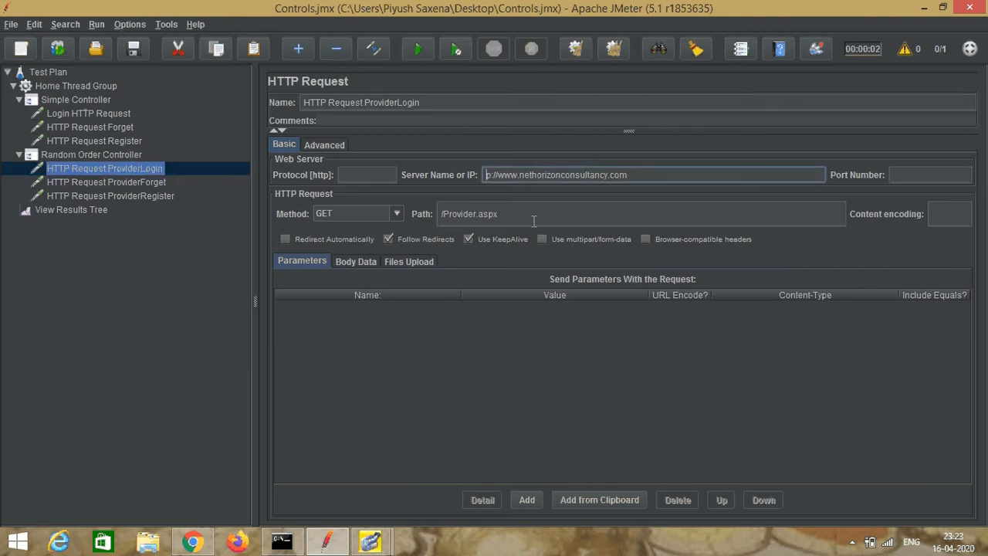
pyautogui.press('Delete')
pyautogui.press('Delete')
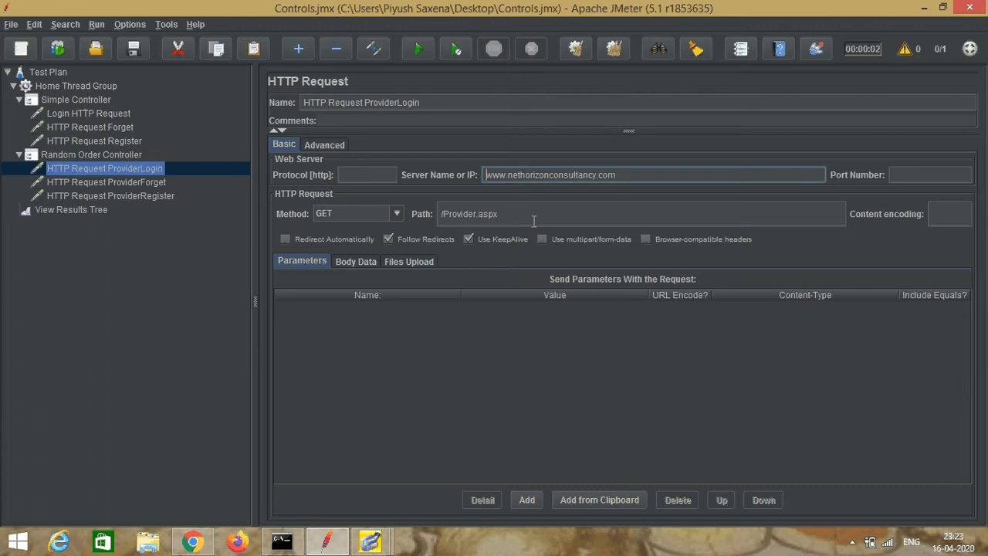
pyautogui.click(148, 182)
pyautogui.click(160, 196)
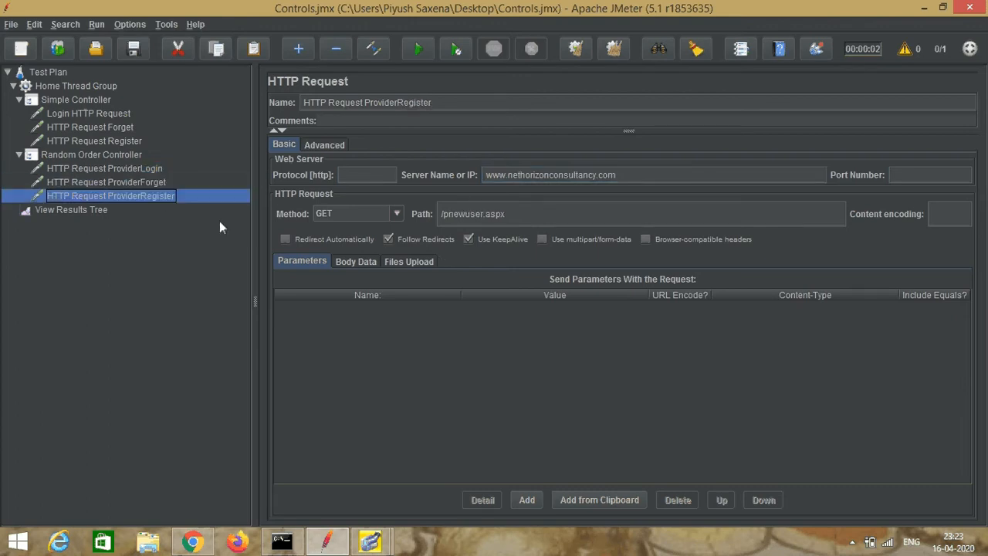
pyautogui.click(134, 168)
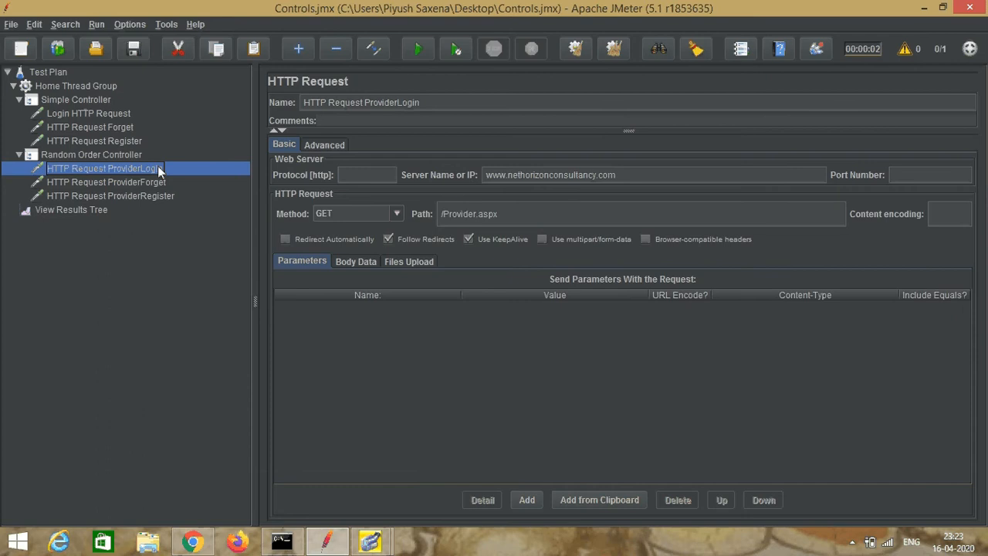
# Step: Clear the previous run's results from View Results Tree and save the corrected test plan
pyautogui.rightClick(62, 208)
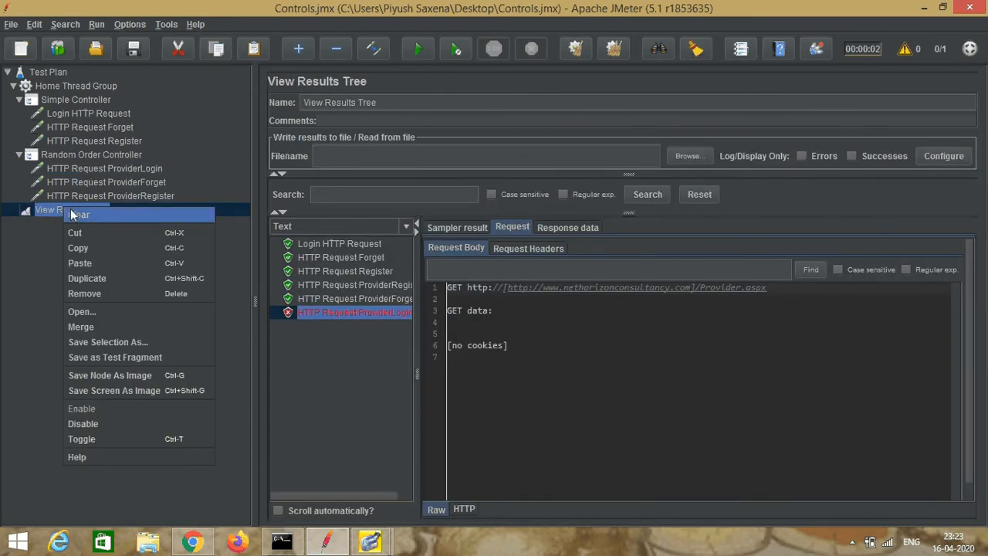
pyautogui.click(78, 215)
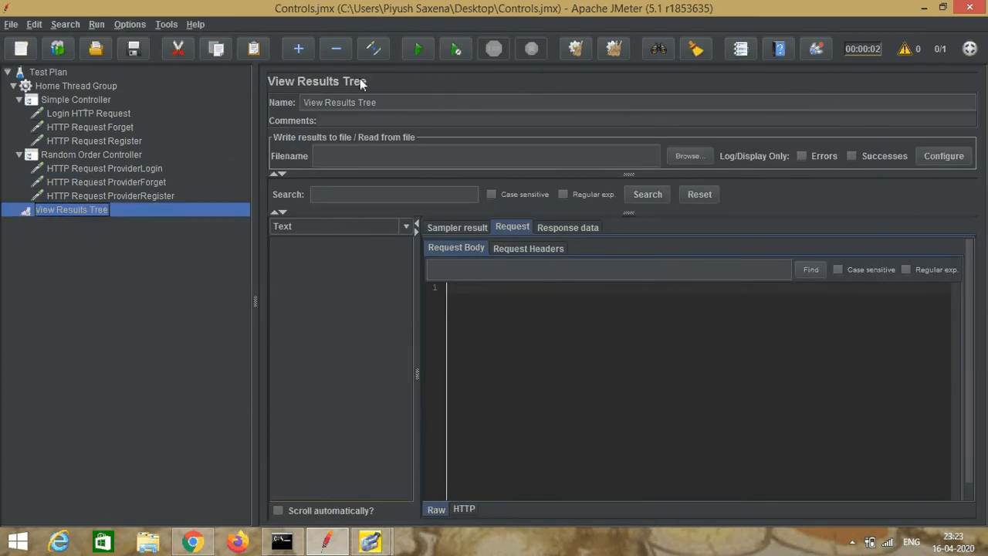
pyautogui.click(11, 24)
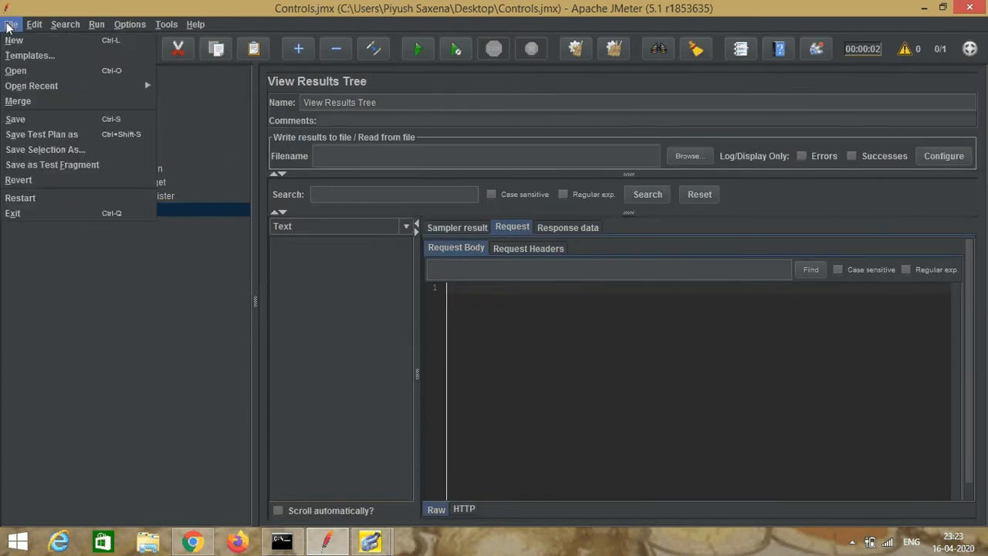
pyautogui.click(26, 120)
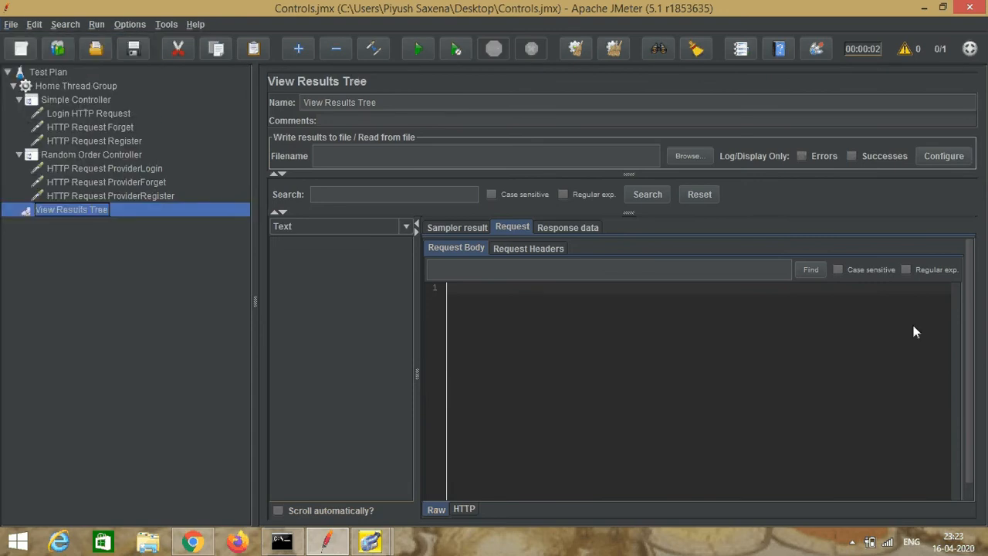
# Step: Run the corrected test plan and widen the results list enough to read the full sampler names
pyautogui.click(420, 52)
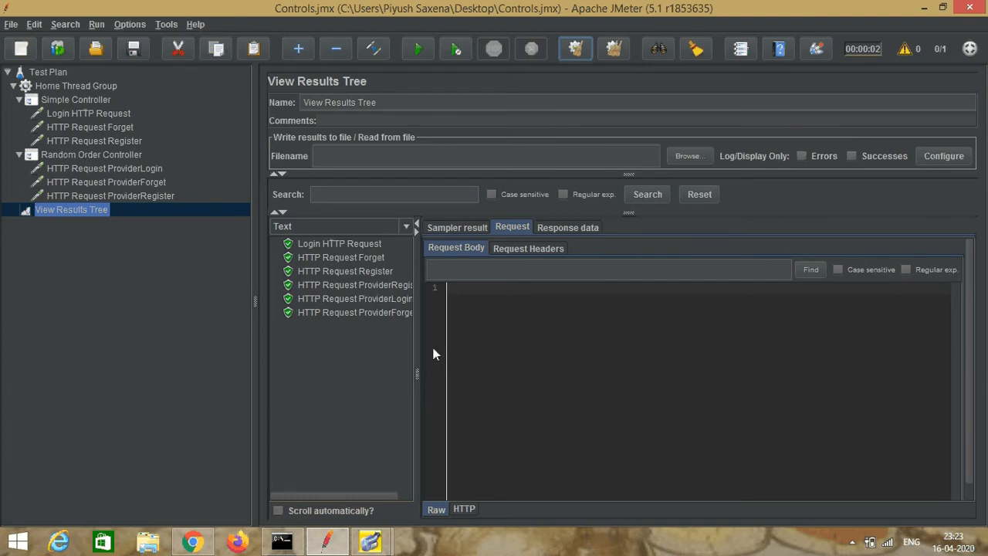
pyautogui.moveTo(417, 374); pyautogui.dragTo(432, 372)
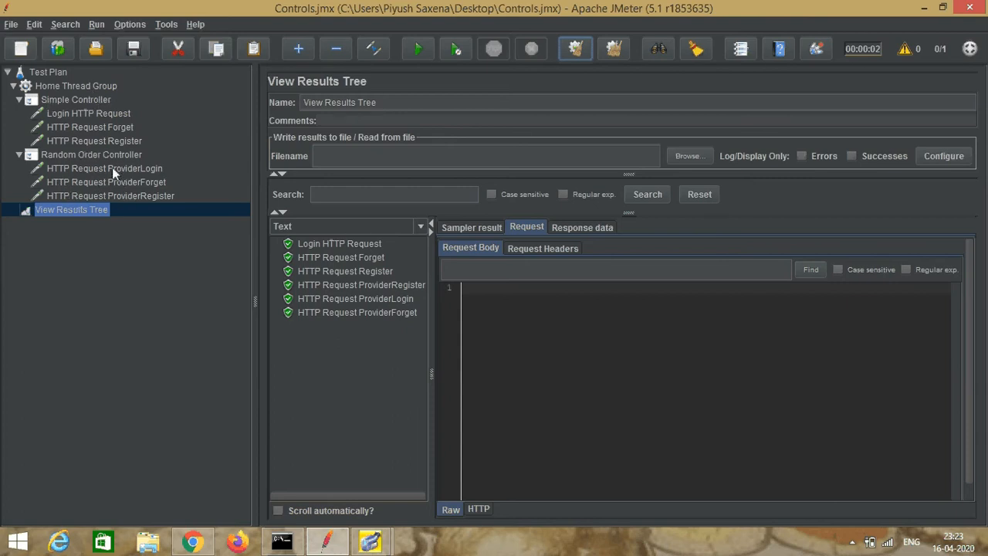
# Step: Add a Random Controller to the Home Thread Group
pyautogui.click(79, 86)
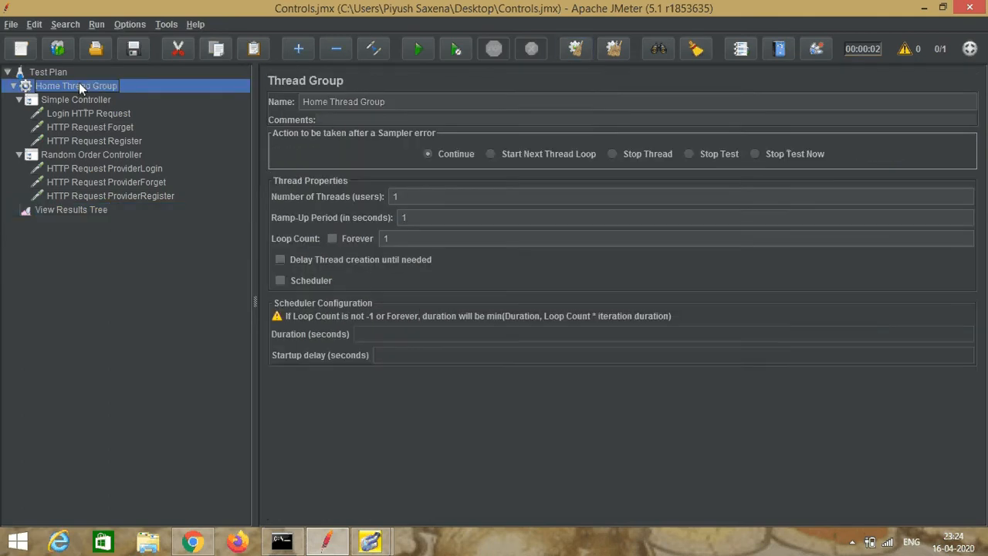
pyautogui.rightClick(79, 83)
pyautogui.moveTo(201, 93)
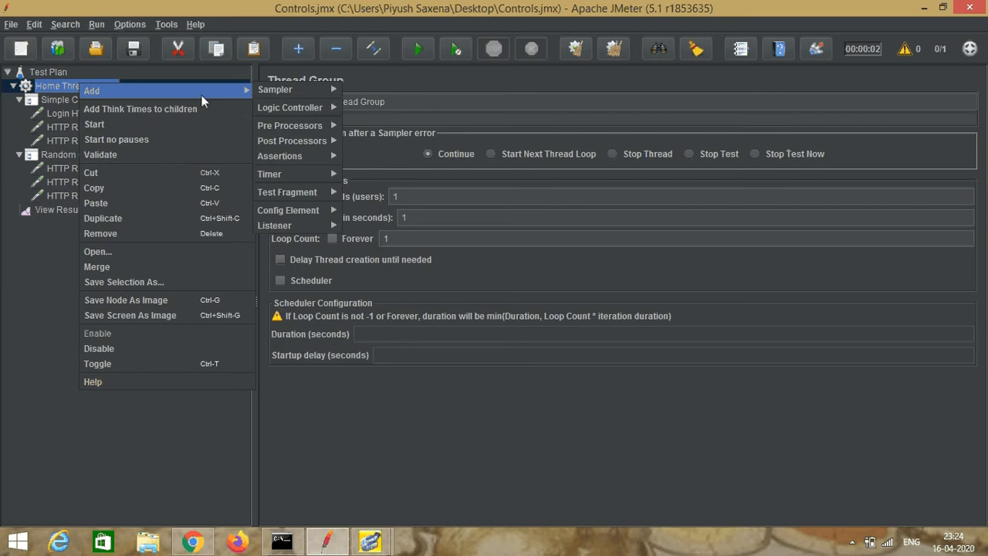
pyautogui.moveTo(270, 108)
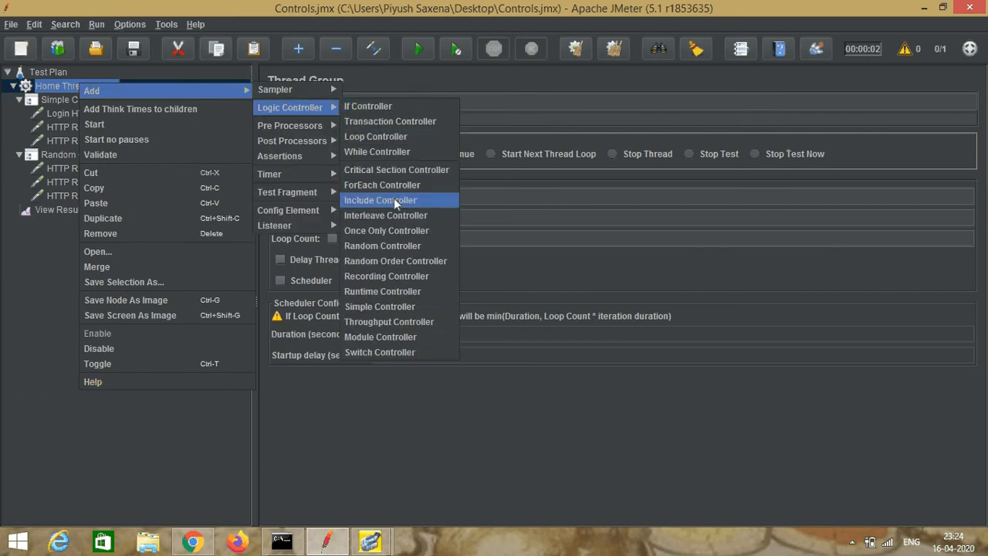
pyautogui.click(389, 245)
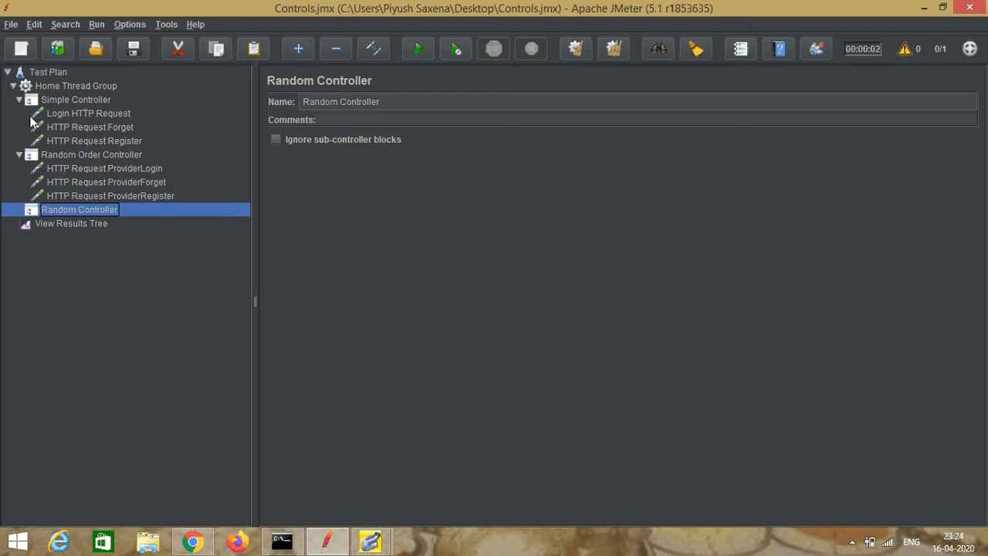
# Step: Add an HTTP Request sampler under the Random Controller
pyautogui.rightClick(66, 213)
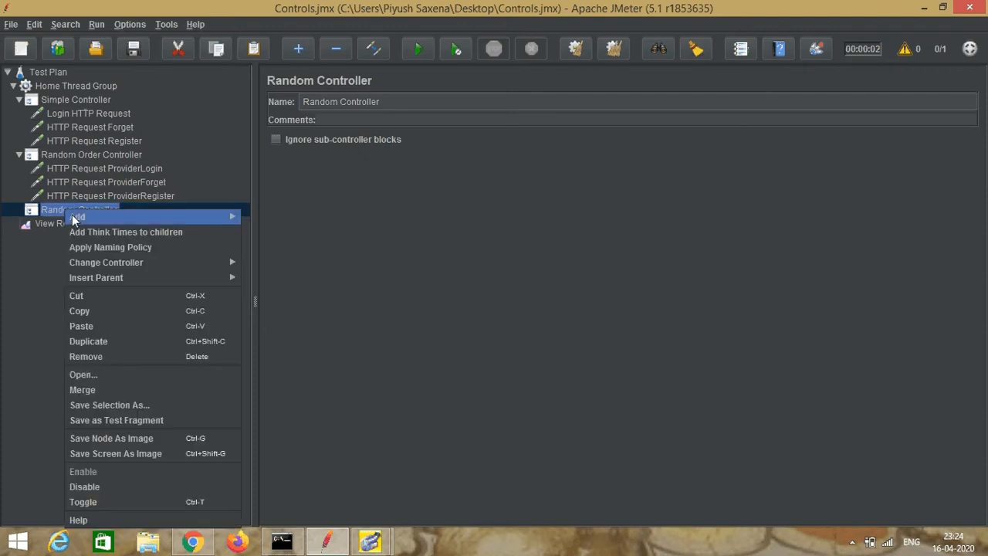
pyautogui.moveTo(222, 217)
pyautogui.moveTo(263, 216)
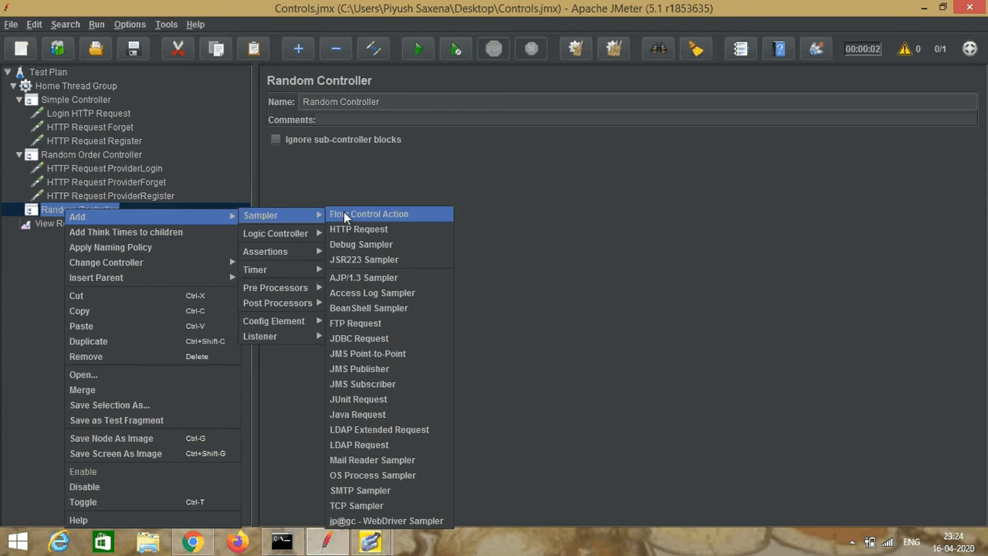
pyautogui.click(352, 229)
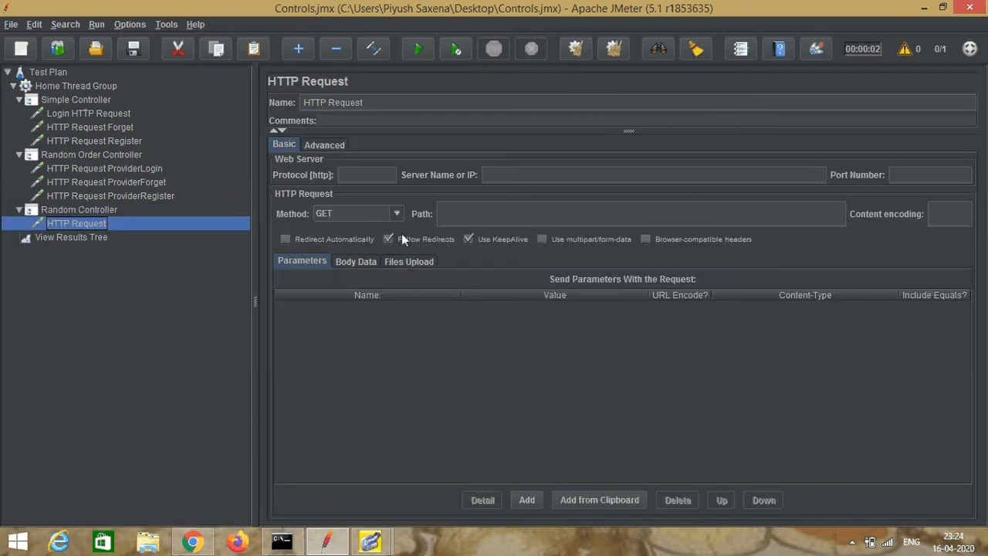
pyautogui.click(504, 176)
pyautogui.write('ww')
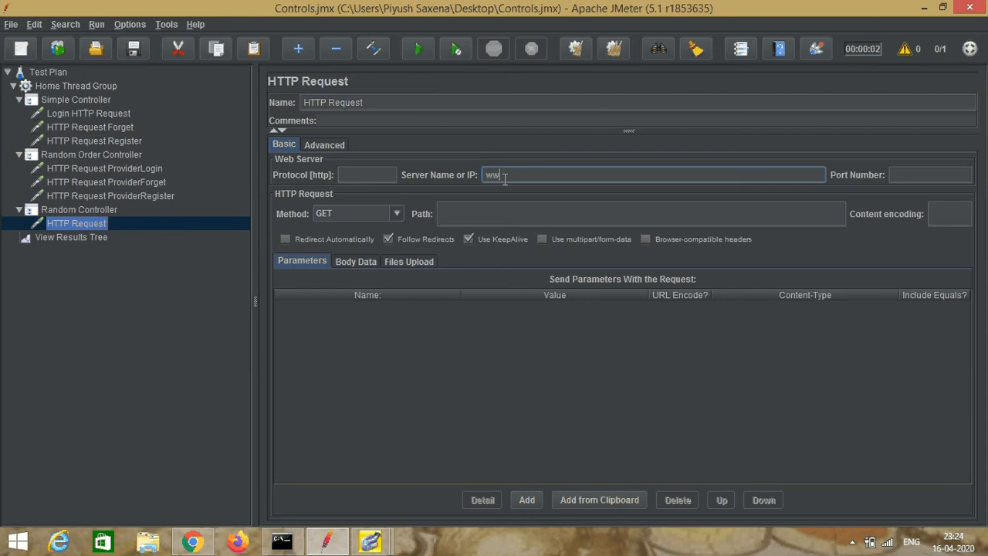
pyautogui.write('w.methorizonconsultancy.com')
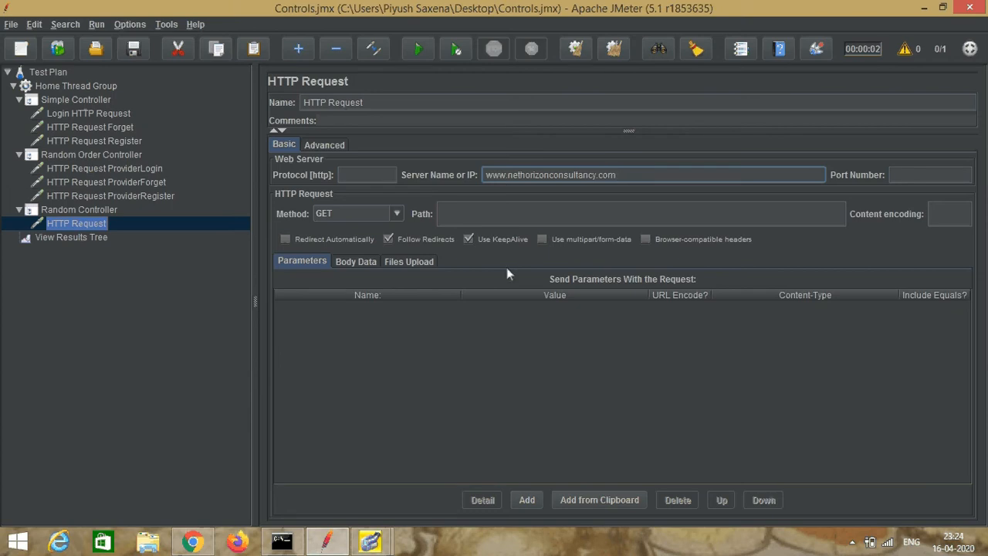
pyautogui.click(385, 103)
pyautogui.write('home')
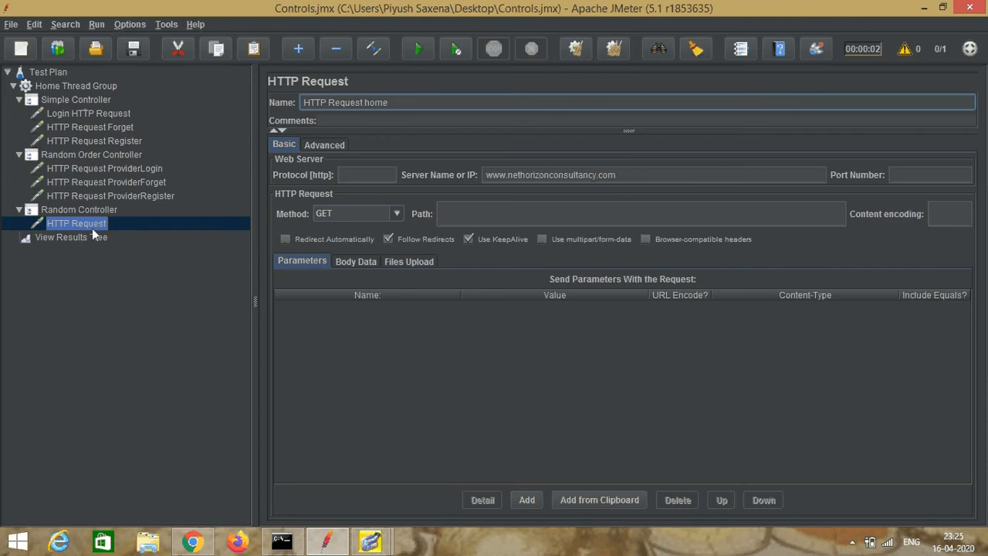
# Step: Add a second HTTP Request sampler under the Random Controller
pyautogui.click(112, 211)
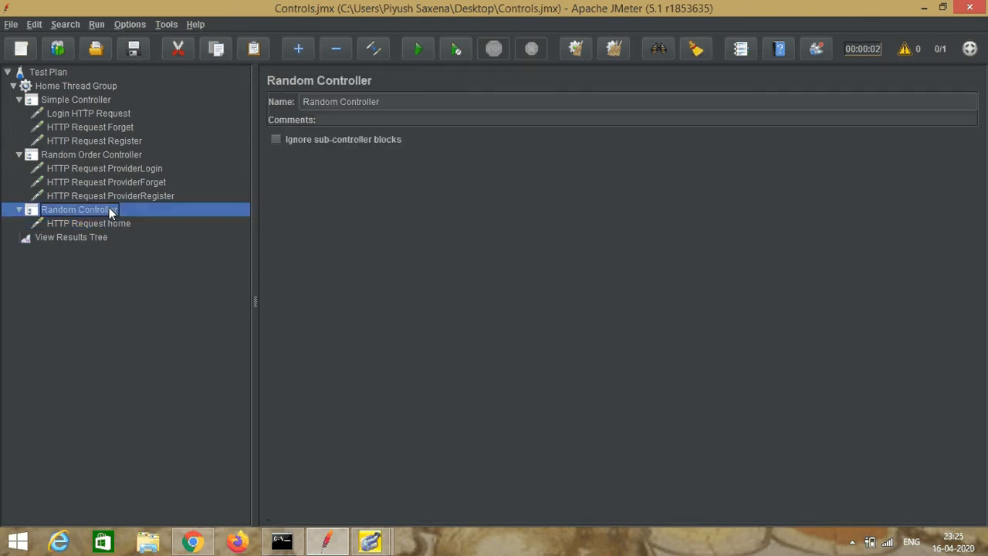
pyautogui.rightClick(112, 211)
pyautogui.moveTo(193, 215)
pyautogui.moveTo(369, 215)
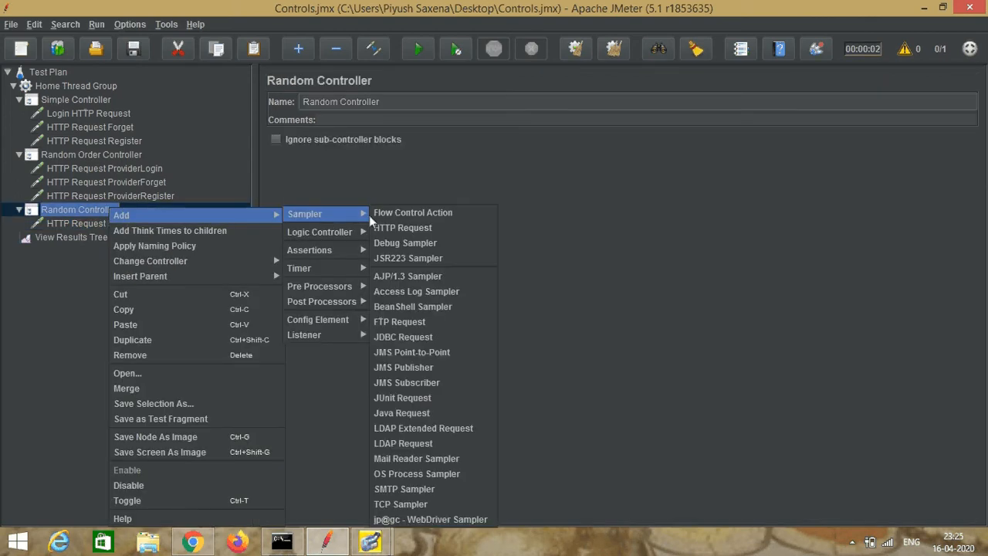
pyautogui.click(406, 229)
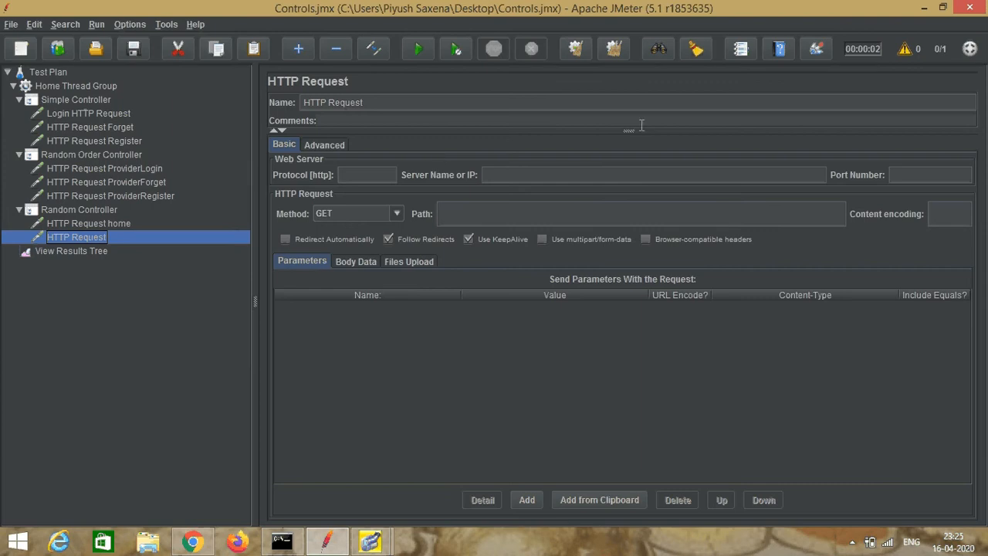
pyautogui.click(521, 176)
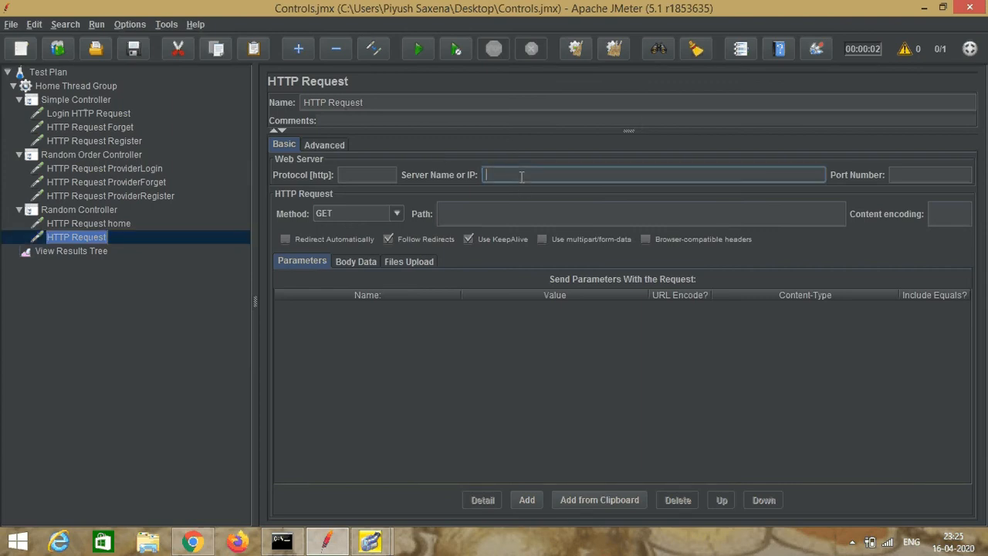
pyautogui.write('www')
pyautogui.write('.n')
pyautogui.write('etlionz')
pyautogui.write('onc')
pyautogui.write('onsul')
pyautogui.write('ta')
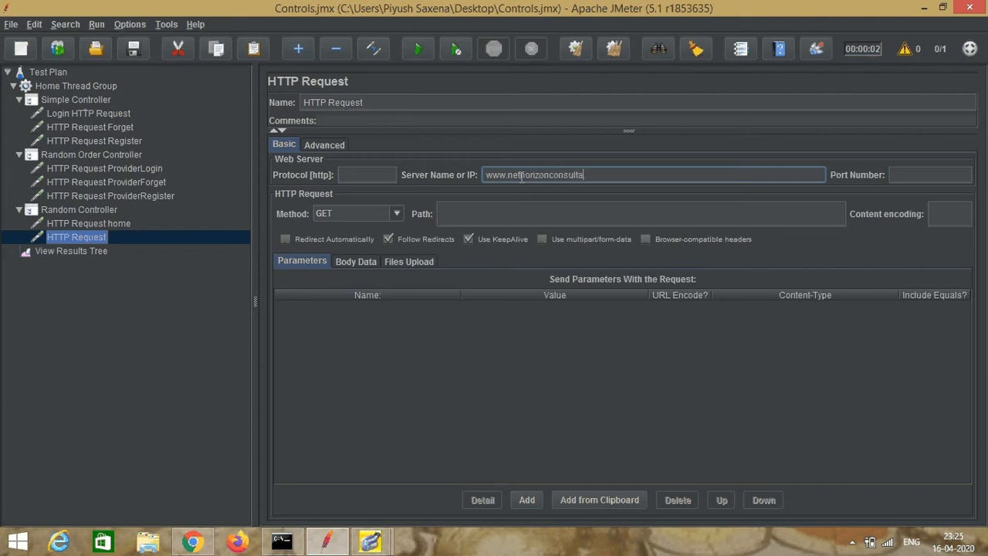
pyautogui.write('ncy.com')
# Step: Switch to Chrome, open the Net Horizons Training page and copy htraining.aspx from its address
pyautogui.click(192, 542)
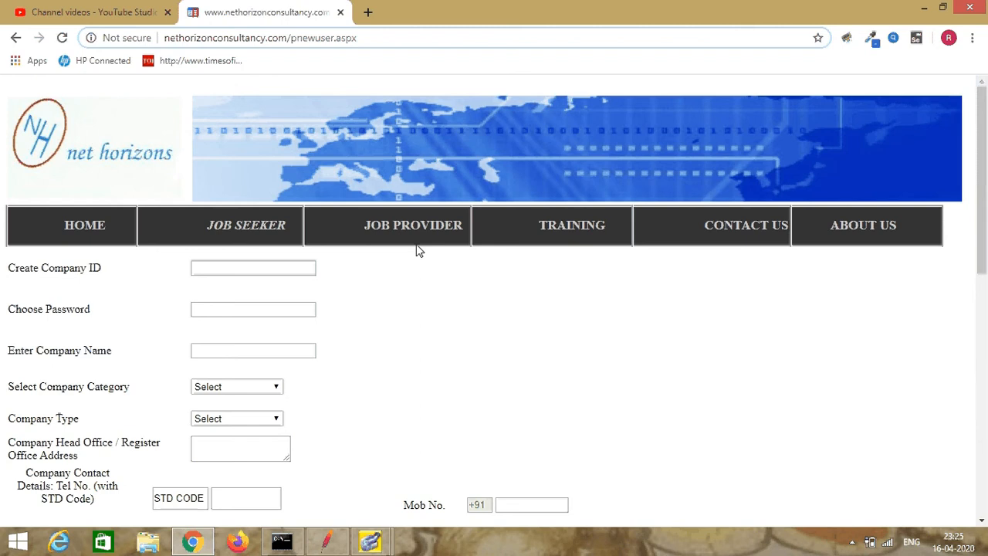
pyautogui.click(572, 223)
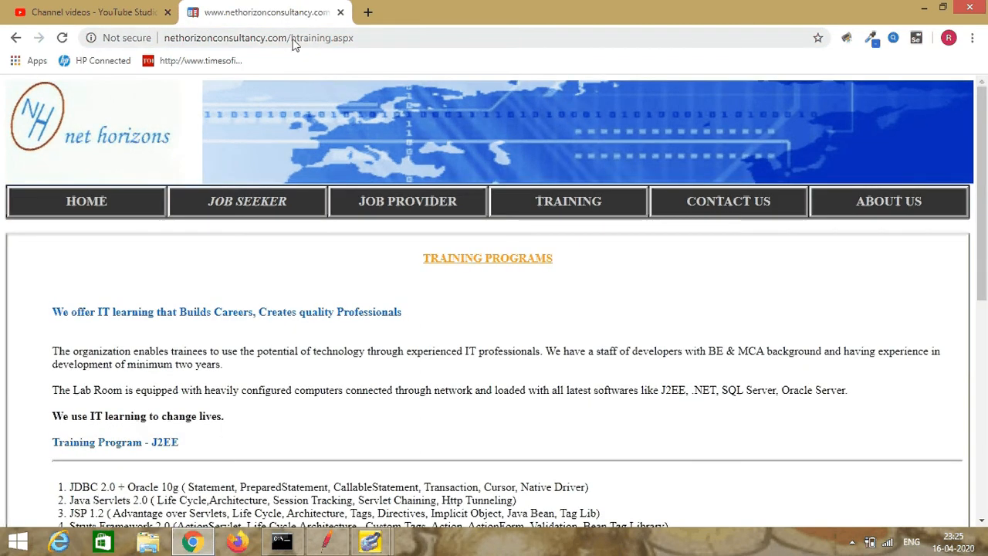
pyautogui.click(295, 38)
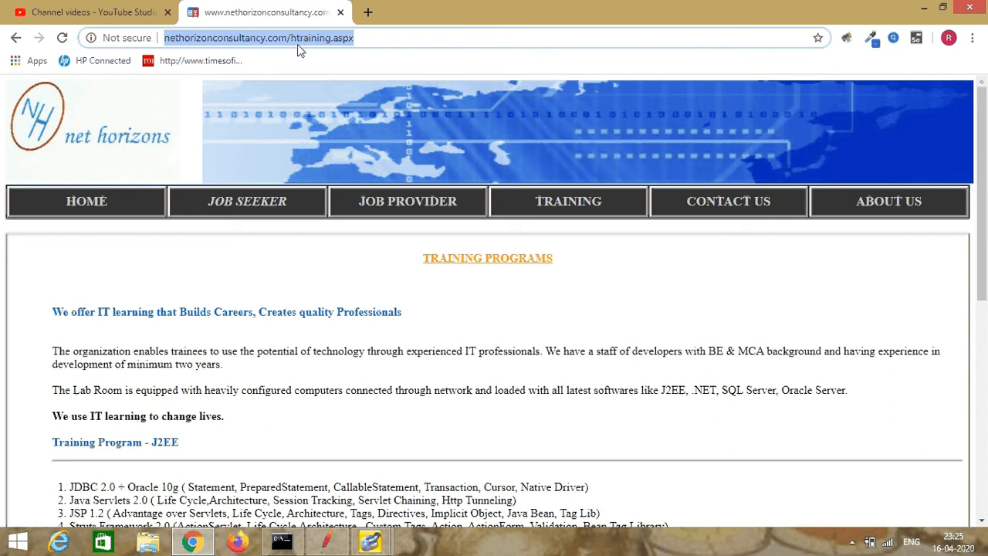
pyautogui.click(316, 39)
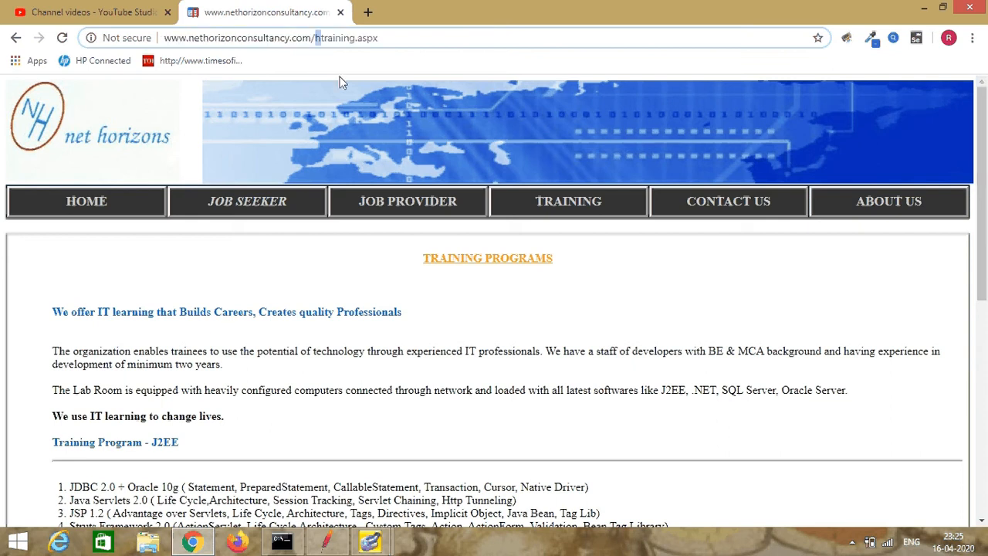
pyautogui.hotkey('ctrl', 'shift', 'Right')
pyautogui.hotkey('ctrl', 'shift', 'Right')
pyautogui.hotkey('ctrl', 'c')
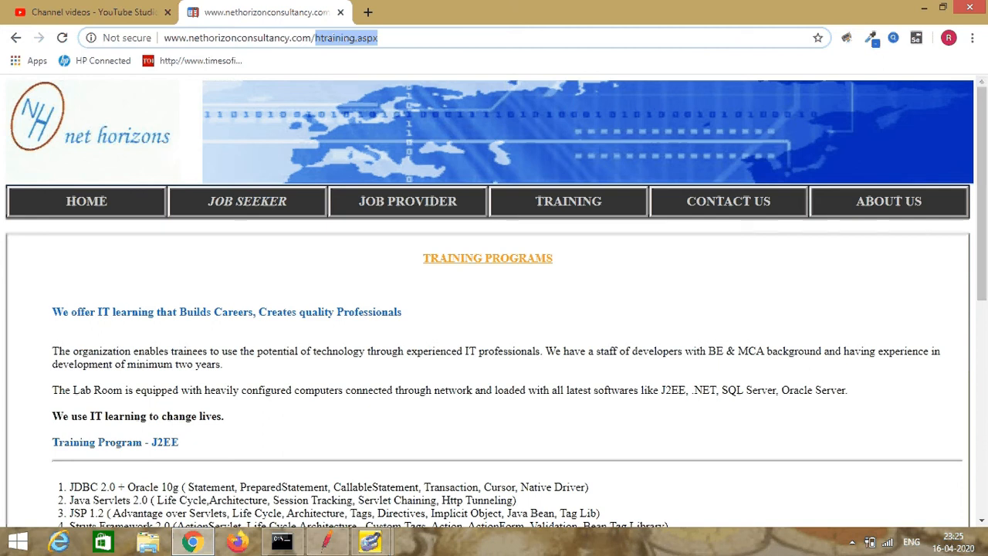
# Step: Back in JMeter, set the request's path to /htraining.aspx and name the sampler HTTP Request Training
pyautogui.hotkey('alt', 'Tab')
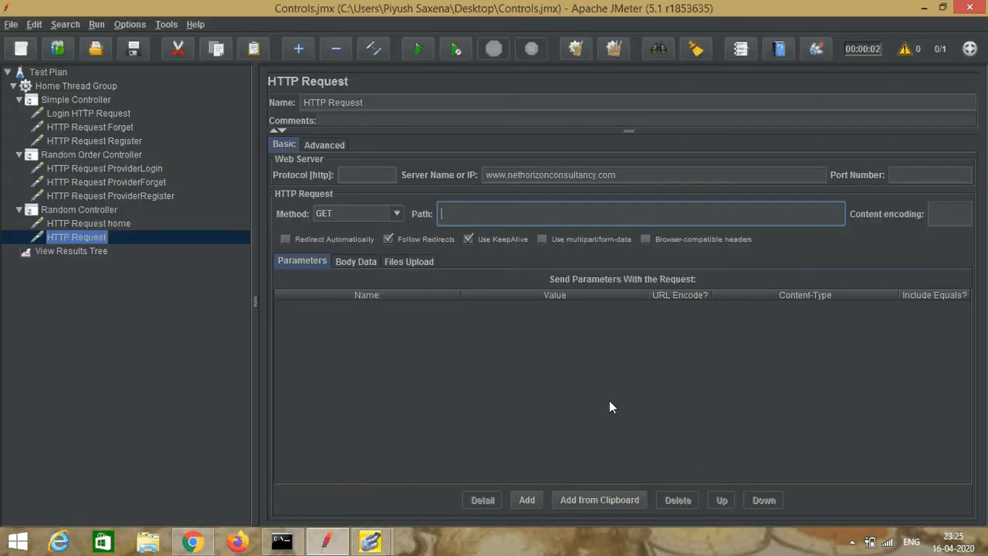
pyautogui.hotkey('ctrl', 'v')
pyautogui.press('Left')
pyautogui.press('Left')
pyautogui.press('Left')
pyautogui.press('Left')
pyautogui.press('Left')
pyautogui.write('/')
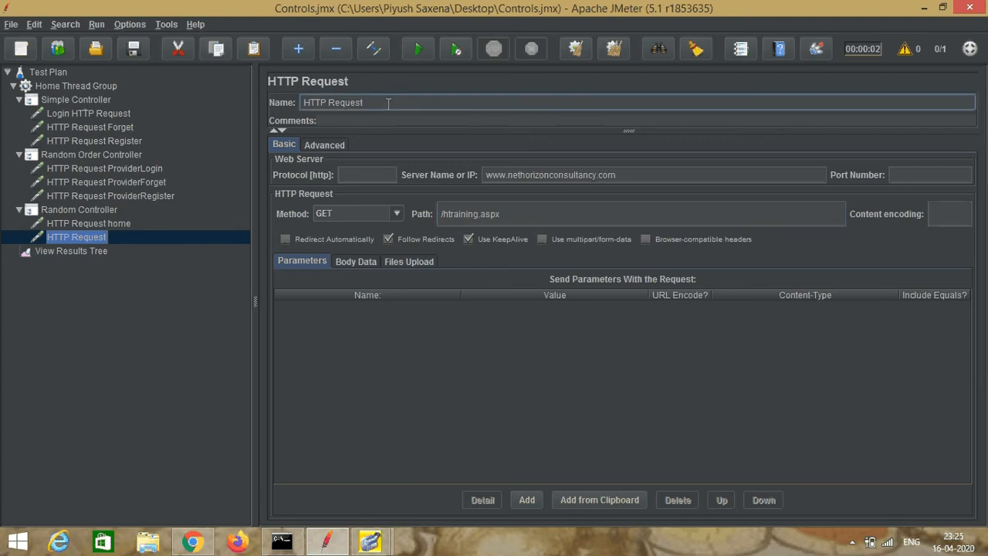
pyautogui.write('Training')
# Step: Add a third HTTP Request sampler under the Random Controller
pyautogui.click(94, 207)
pyautogui.rightClick(96, 209)
pyautogui.moveTo(157, 215)
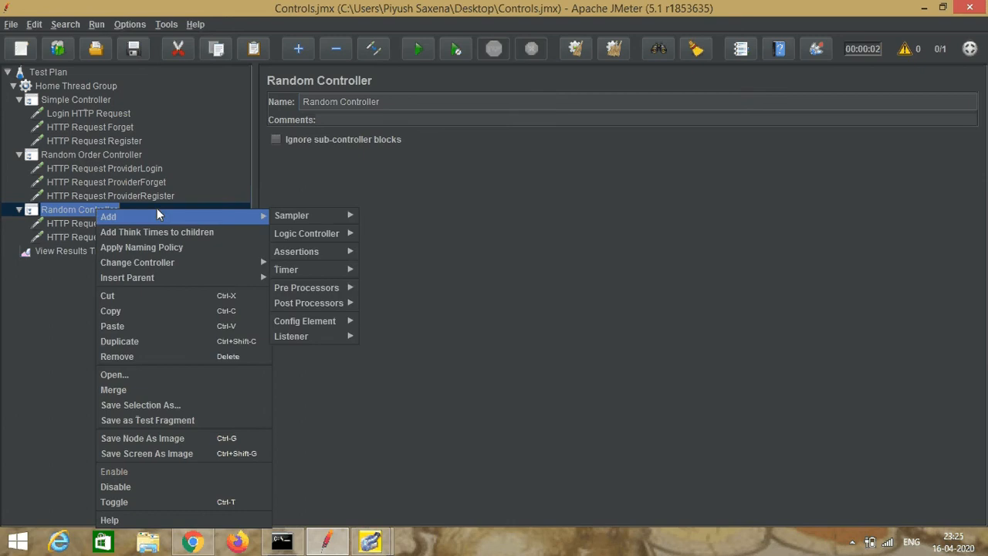
pyautogui.moveTo(305, 213)
pyautogui.click(378, 227)
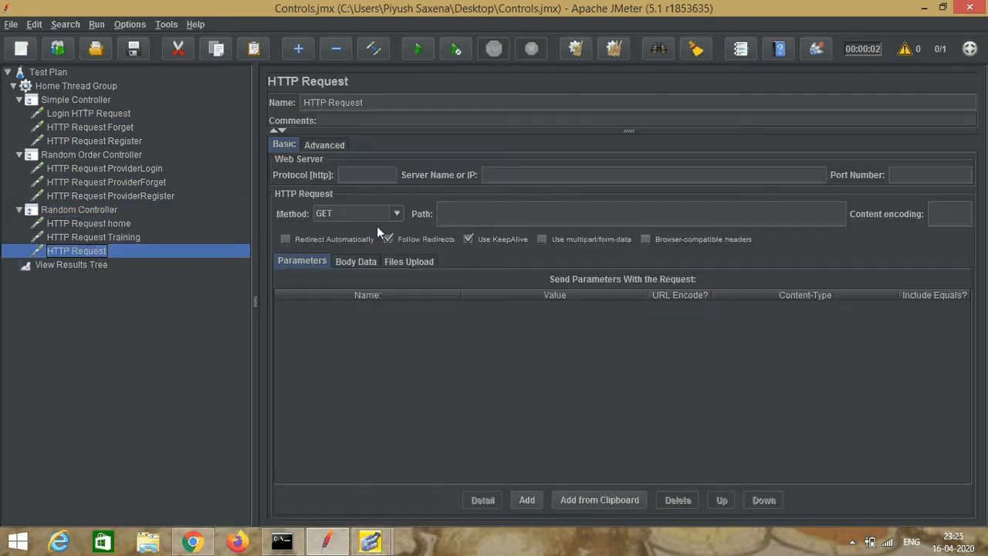
pyautogui.click(515, 175)
pyautogui.write('www')
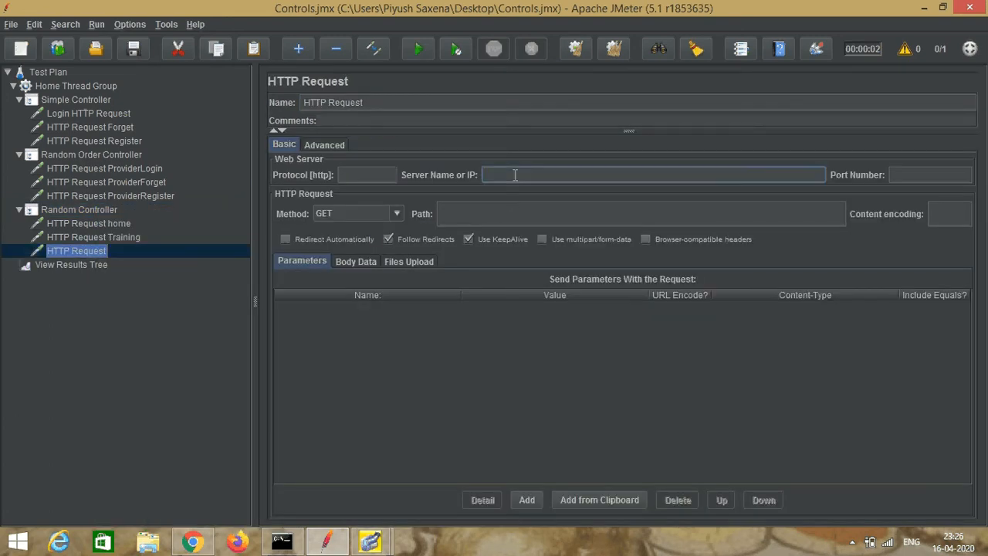
pyautogui.write('.nethorizonconsultancy')
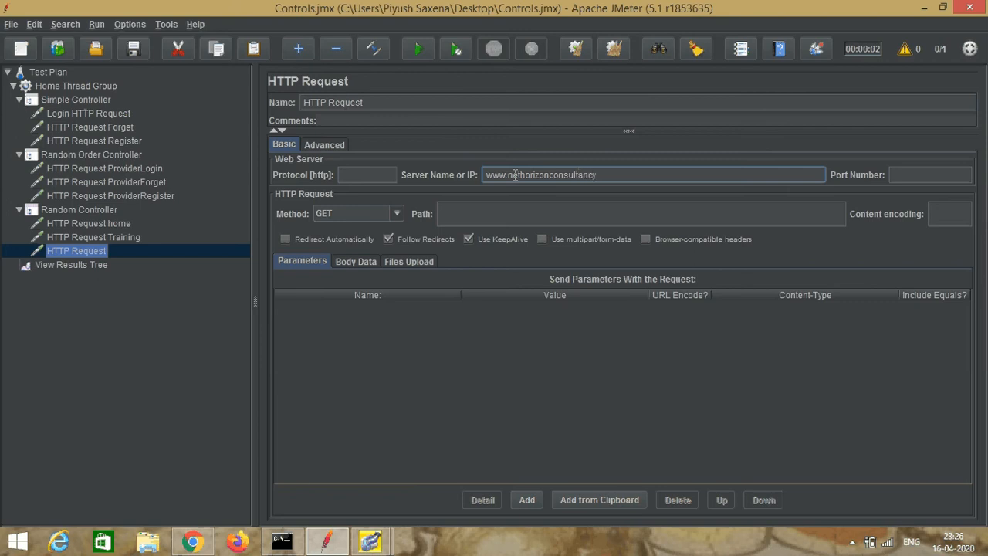
pyautogui.write('.com')
# Step: Switch to Chrome, open the Contact Us page and copy /hcontactus.aspx from its address
pyautogui.click(534, 213)
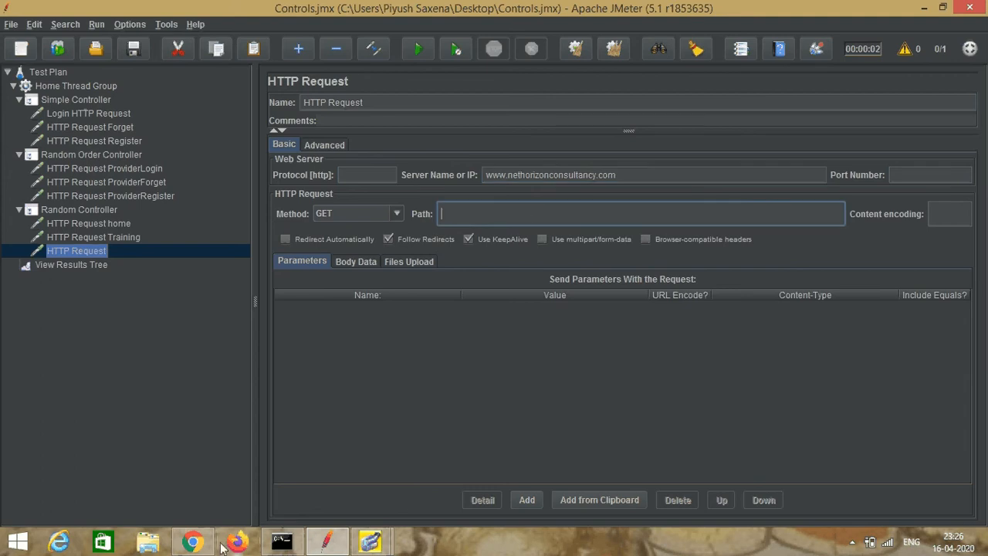
pyautogui.click(193, 542)
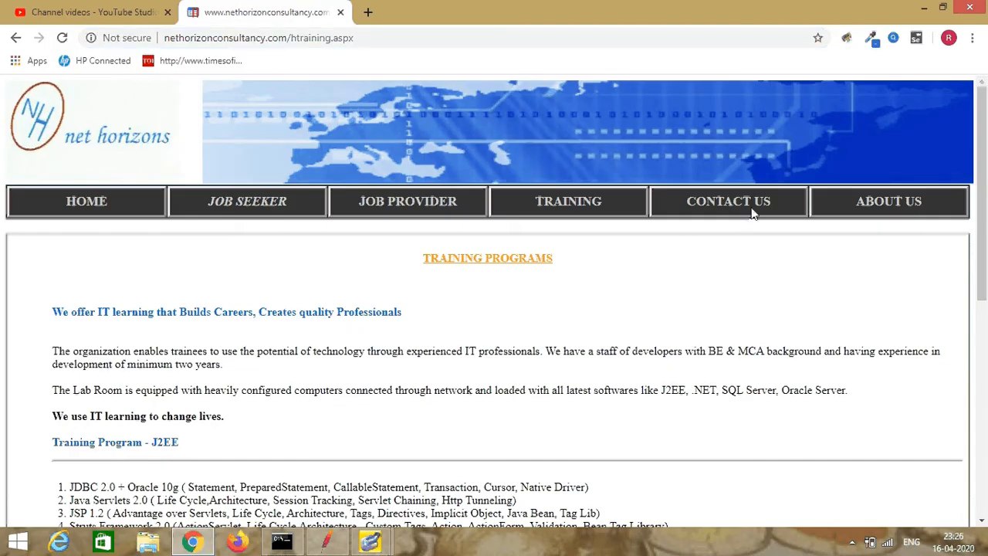
pyautogui.click(729, 203)
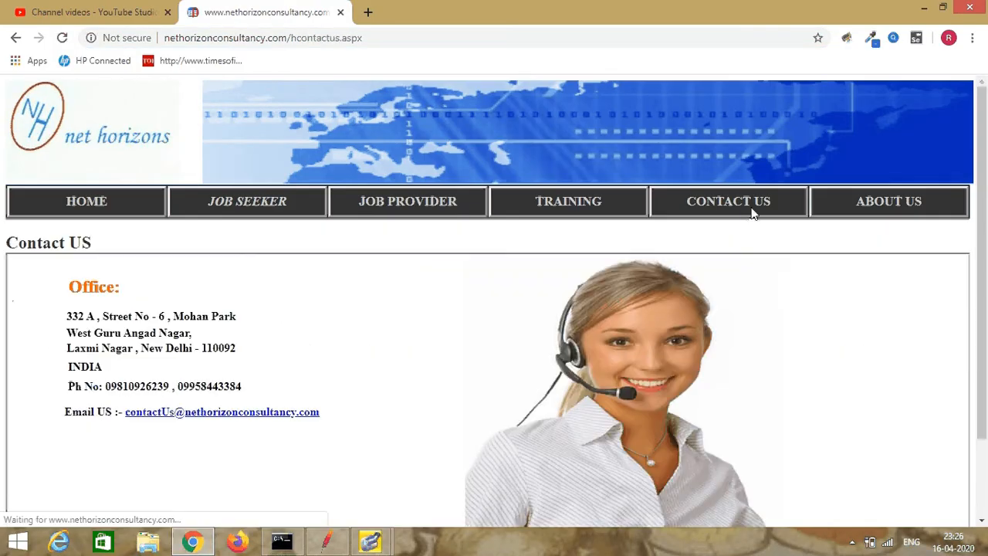
pyautogui.click(289, 39)
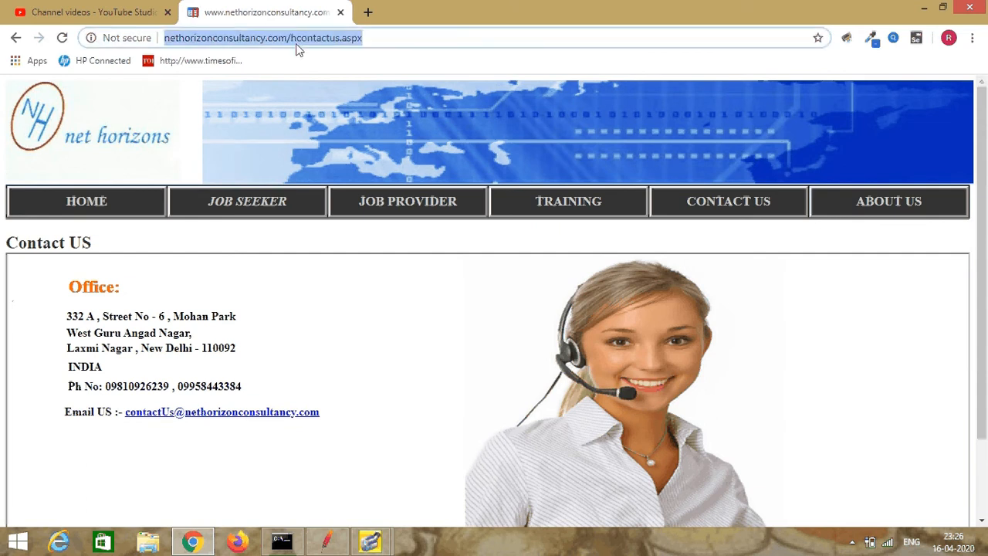
pyautogui.click(287, 36)
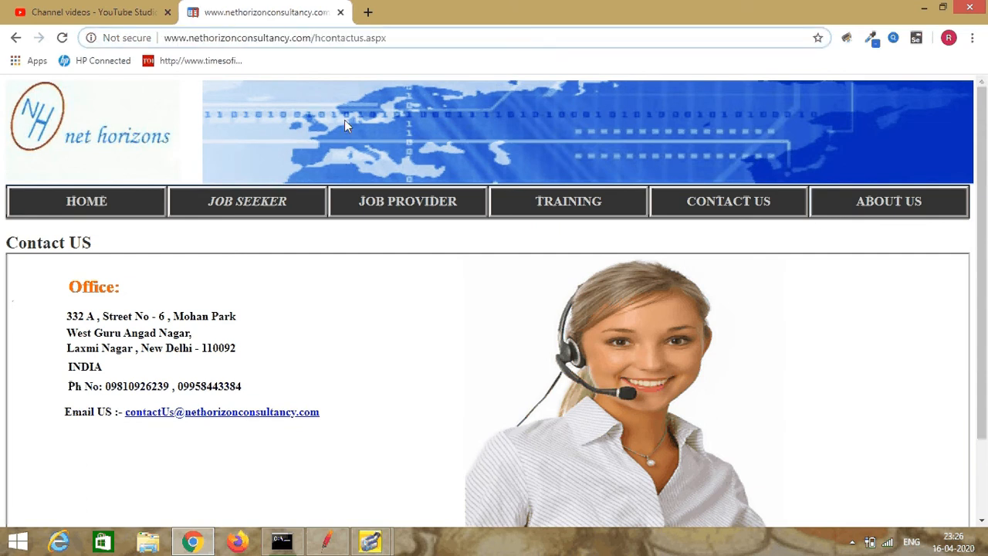
pyautogui.hotkey('shift', 'Right')
pyautogui.hotkey('shift', 'Right')
pyautogui.hotkey('shift', 'Right')
pyautogui.hotkey('shift', 'Right')
pyautogui.hotkey('shift', 'Right')
pyautogui.hotkey('shift', 'Right')
pyautogui.hotkey('shift', 'Right')
pyautogui.hotkey('shift', 'Right')
pyautogui.hotkey('shift', 'Right')
pyautogui.hotkey('shift', 'Right')
pyautogui.hotkey('shift', 'Right')
pyautogui.hotkey('shift', 'Right')
pyautogui.hotkey('shift', 'Right')
pyautogui.hotkey('shift', 'Right')
pyautogui.hotkey('shift', 'Right')
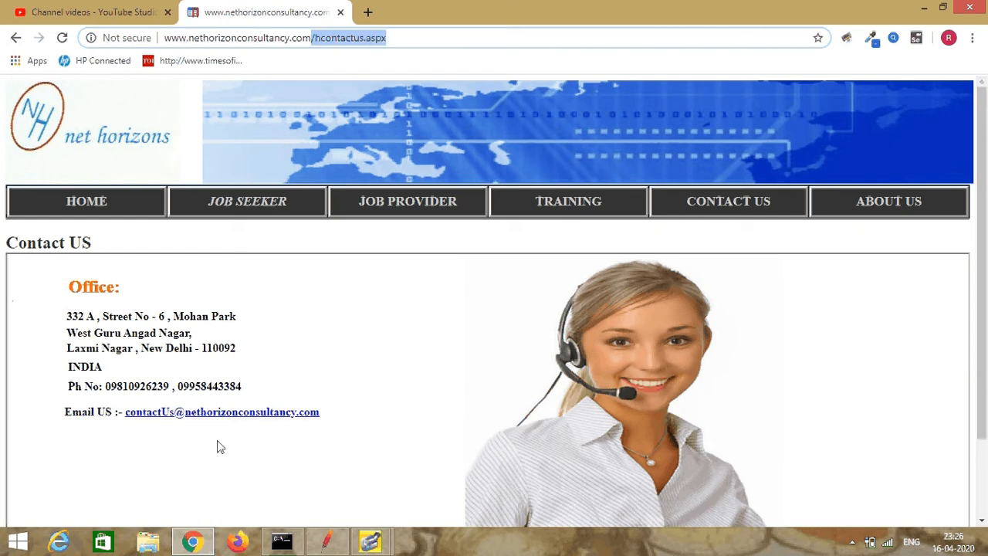
# Step: Back in JMeter, set the request's path to /hcontactus.aspx and name the sampler HTTP Request contact
pyautogui.click(371, 541)
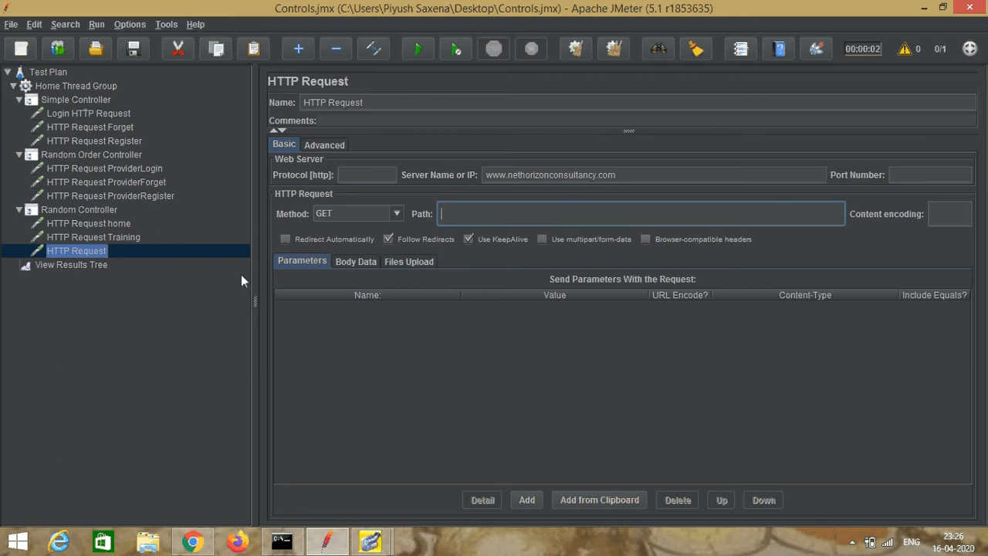
pyautogui.write('/hcontactus.aspx')
pyautogui.click(372, 102)
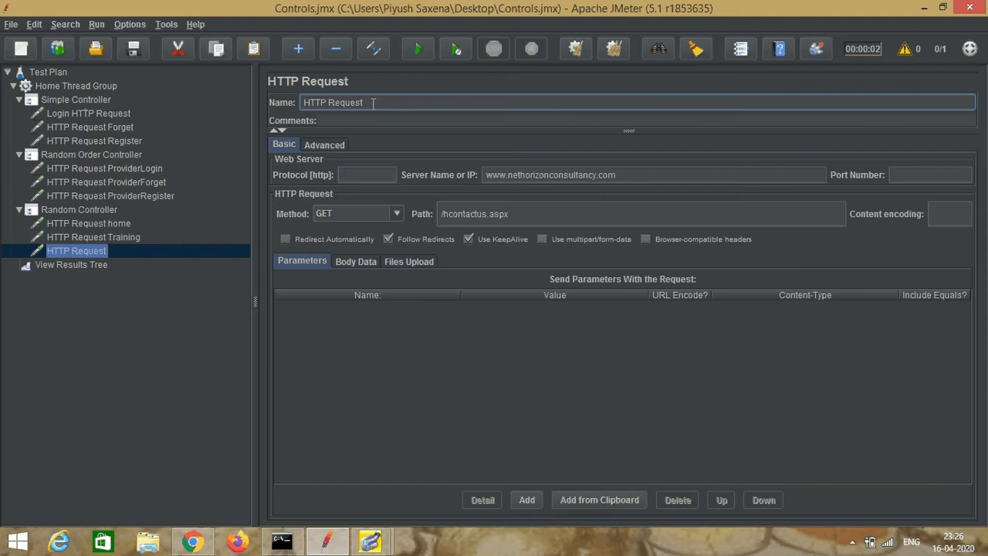
pyautogui.write('contact')
pyautogui.click(139, 251)
# Step: Clear the previous run's results from View Results Tree
pyautogui.click(77, 267)
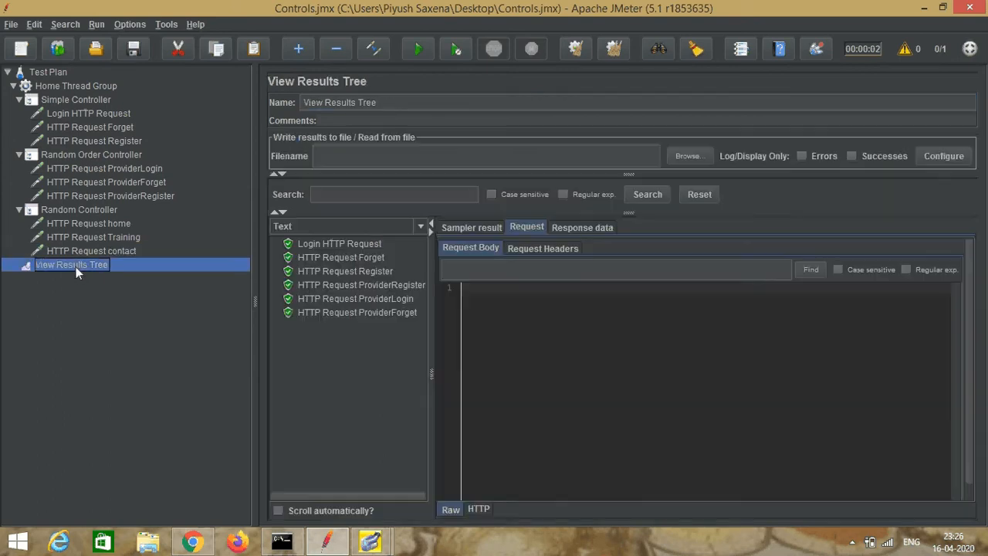
pyautogui.rightClick(77, 268)
pyautogui.click(91, 276)
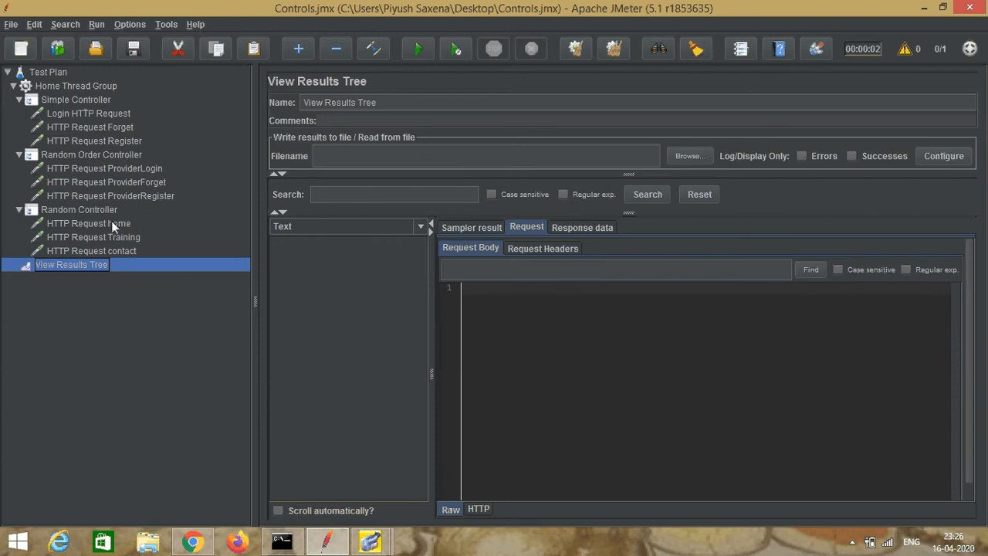
# Step: Save the test plan with the new Random Controller and run it
pyautogui.click(11, 25)
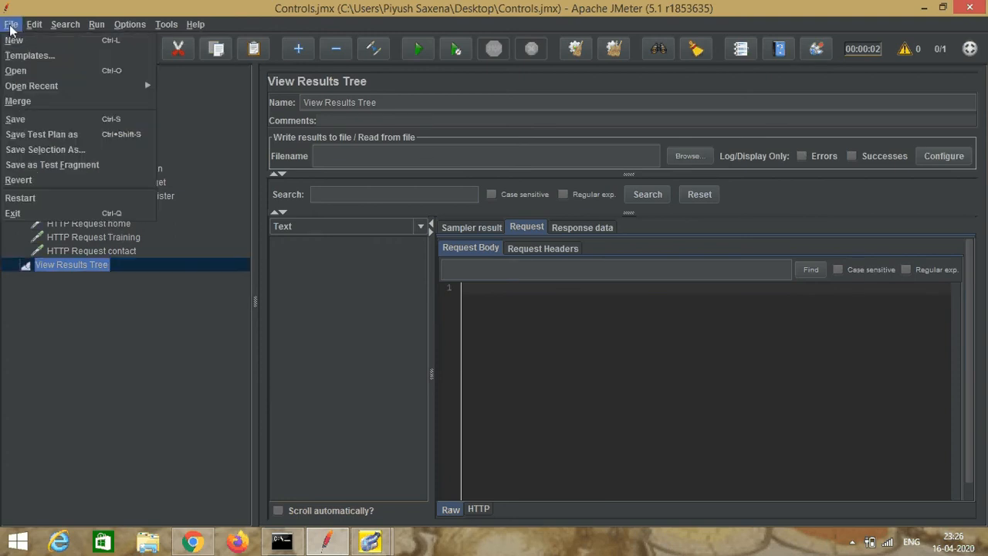
pyautogui.click(37, 122)
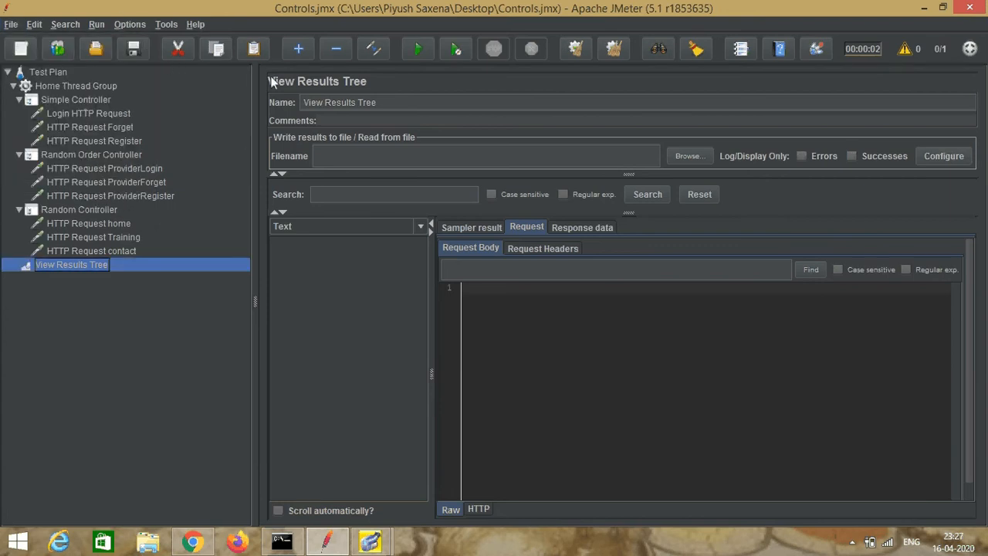
pyautogui.click(417, 49)
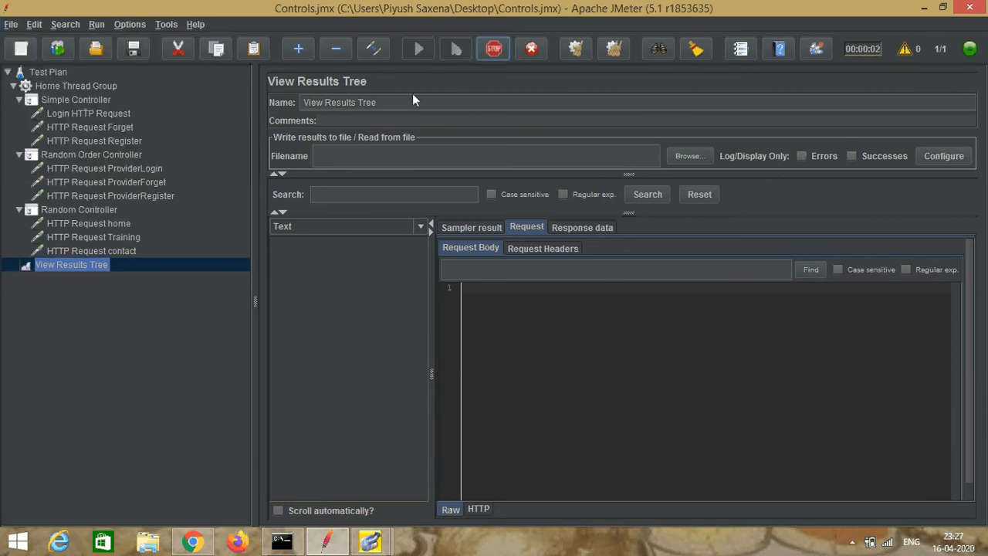
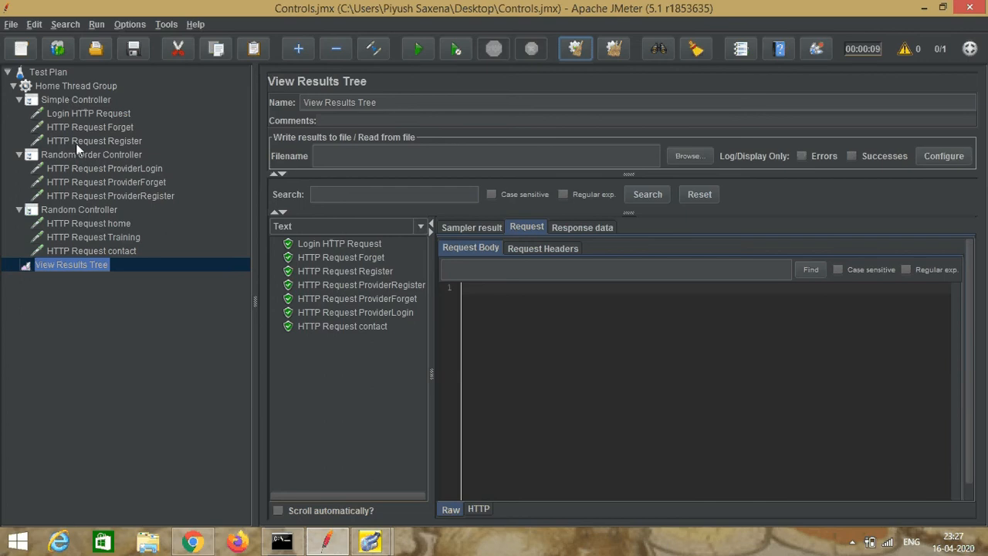
# Step: Add a Compare Assertion to the Test Plan and insert an empty comparison filter row in it
pyautogui.click(48, 73)
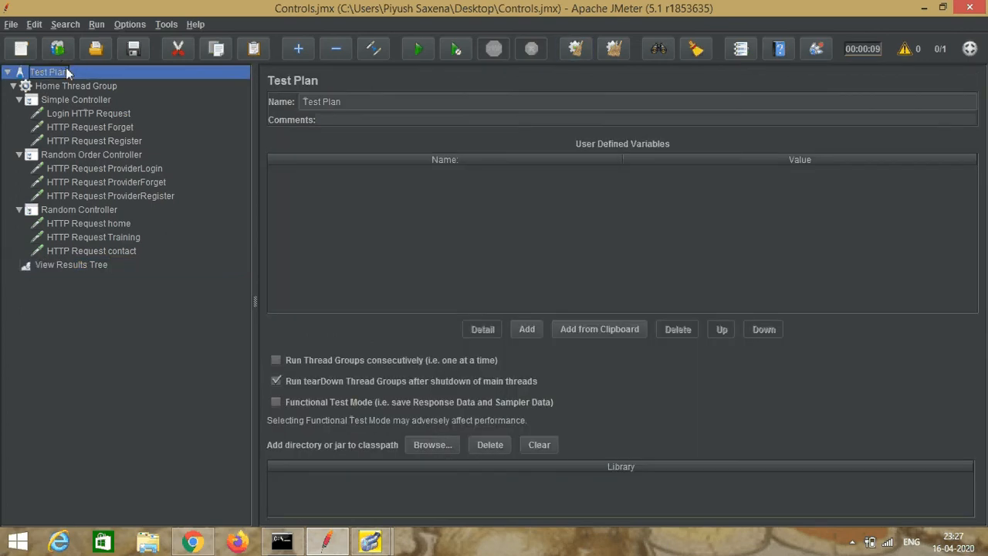
pyautogui.rightClick(66, 69)
pyautogui.moveTo(137, 75)
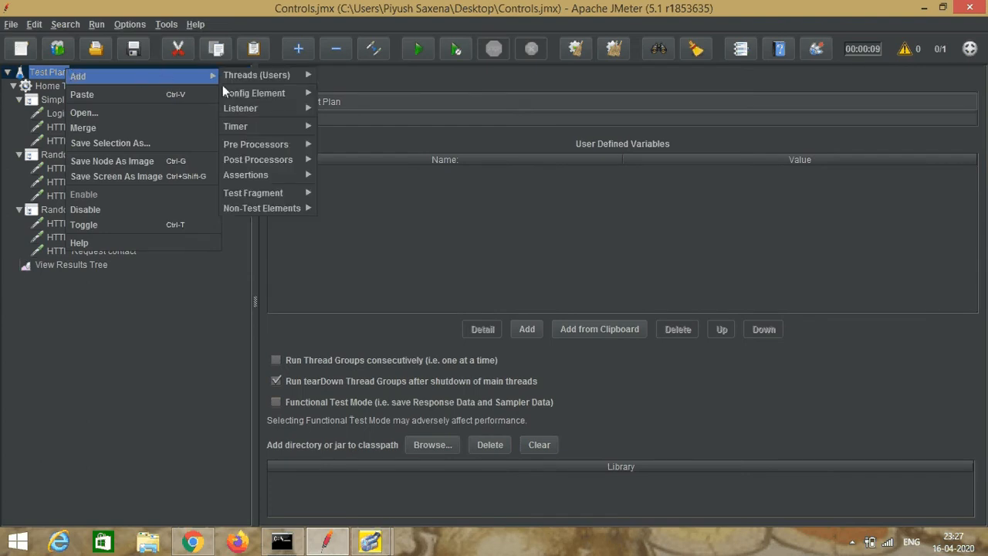
pyautogui.moveTo(248, 124)
pyautogui.moveTo(261, 176)
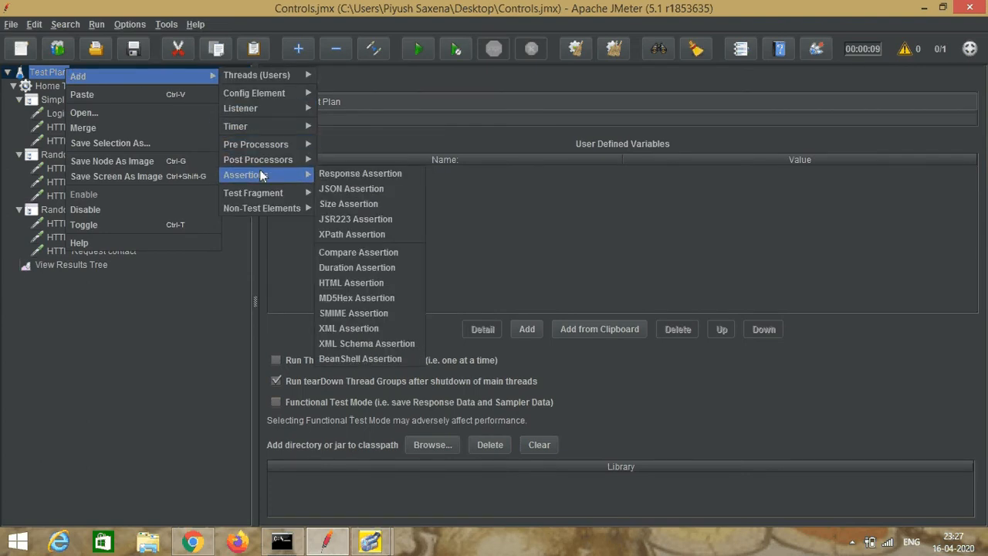
pyautogui.click(369, 254)
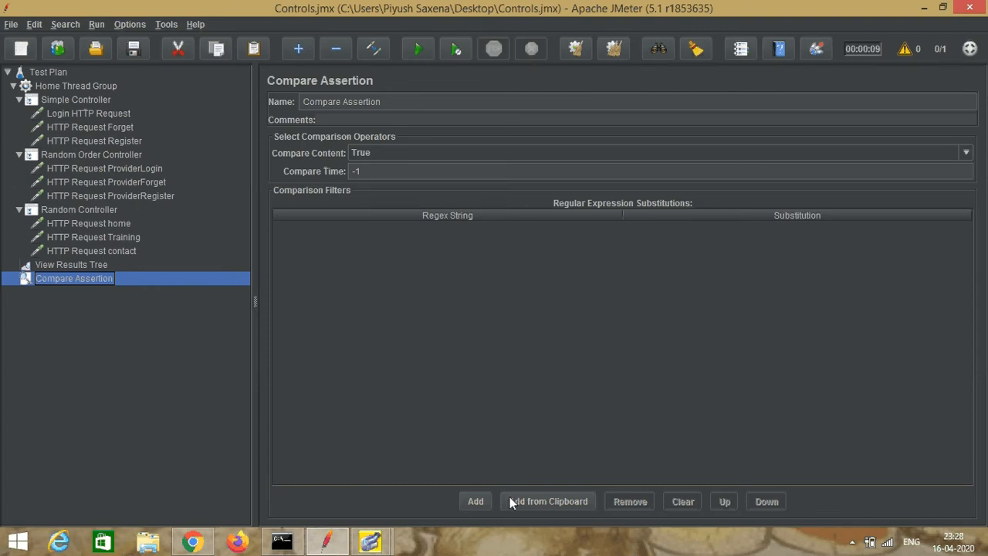
pyautogui.click(469, 500)
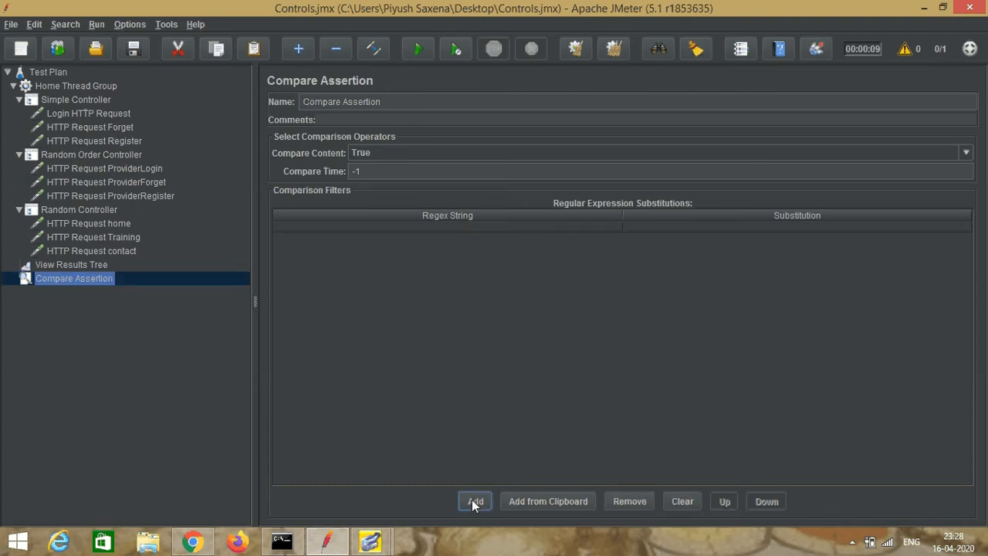
# Step: Copy the text "Response message" from the Login HTTP Request's sampler result in View Results Tree
pyautogui.click(26, 266)
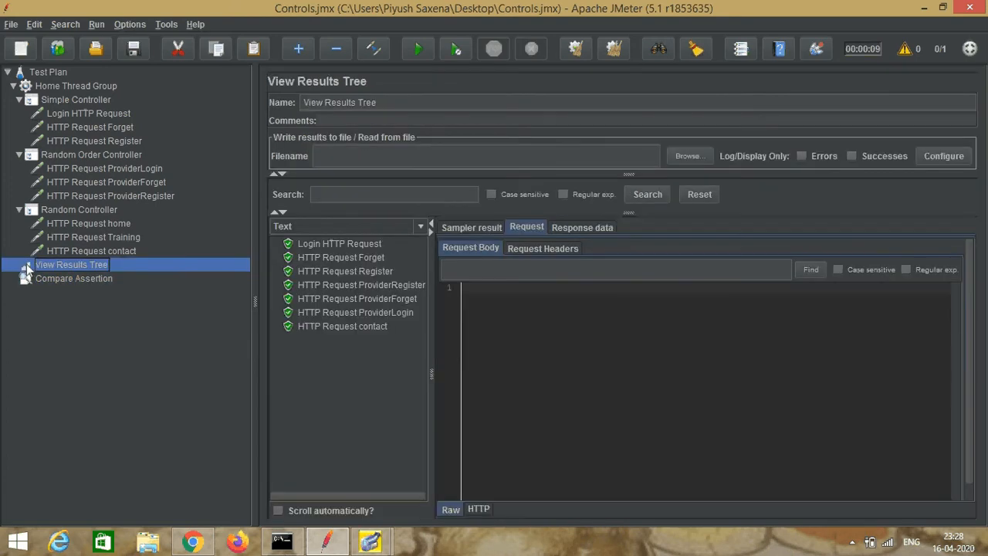
pyautogui.click(363, 244)
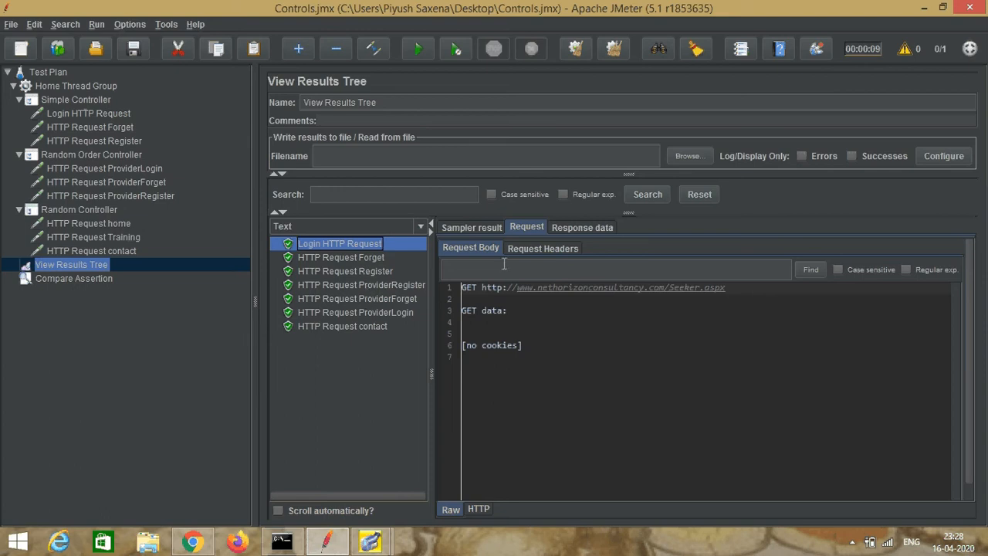
pyautogui.click(570, 226)
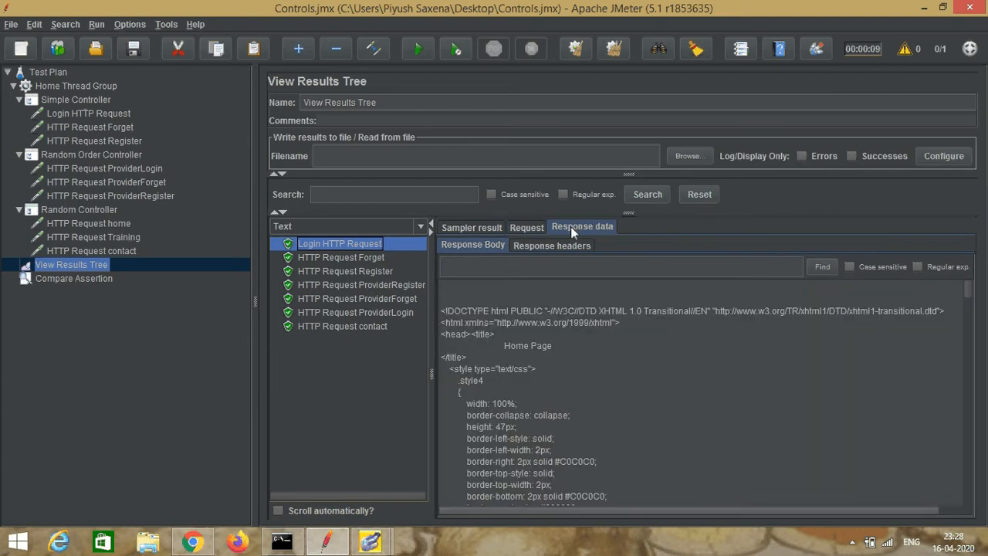
pyautogui.click(473, 229)
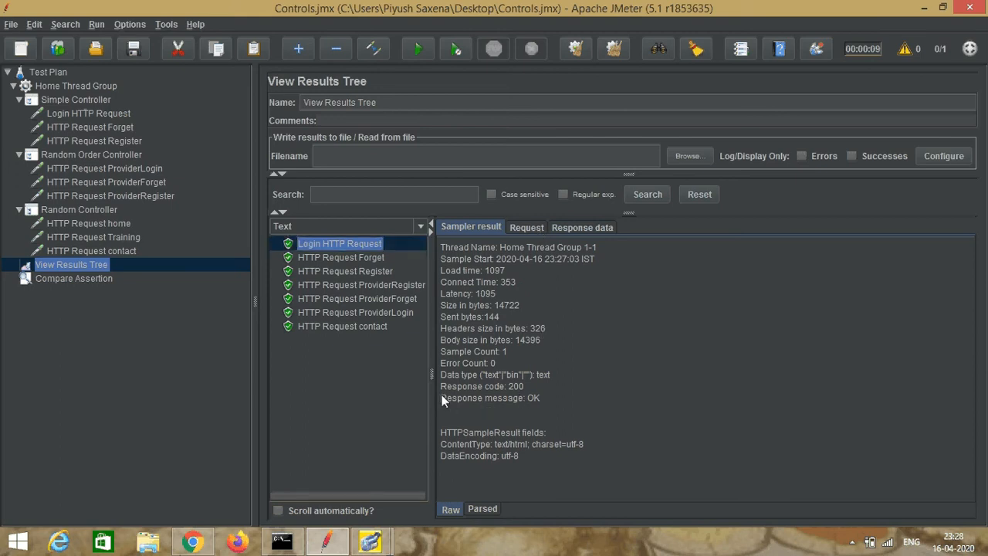
pyautogui.moveTo(454, 398); pyautogui.dragTo(517, 400)
pyautogui.hotkey('ctrl', 'c')
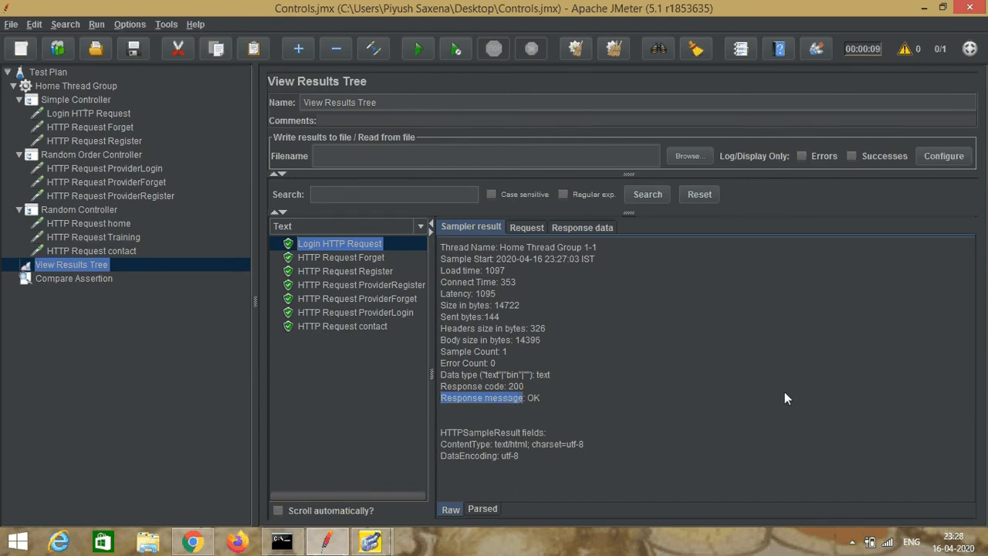
# Step: Fill the Compare Assertion's filter row with regex string Response message and substitution OK, and save the test plan
pyautogui.click(87, 281)
pyautogui.click(458, 227)
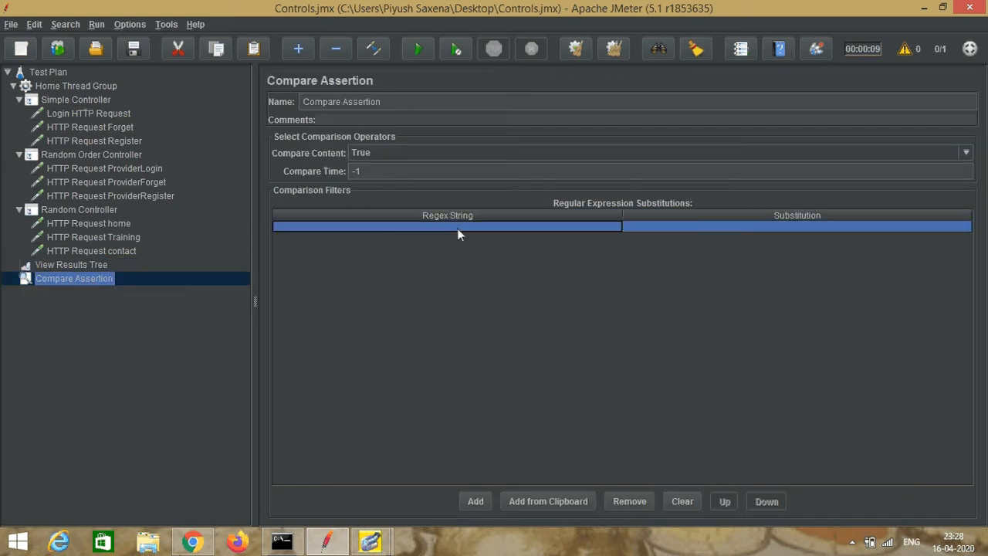
pyautogui.doubleClick(457, 227)
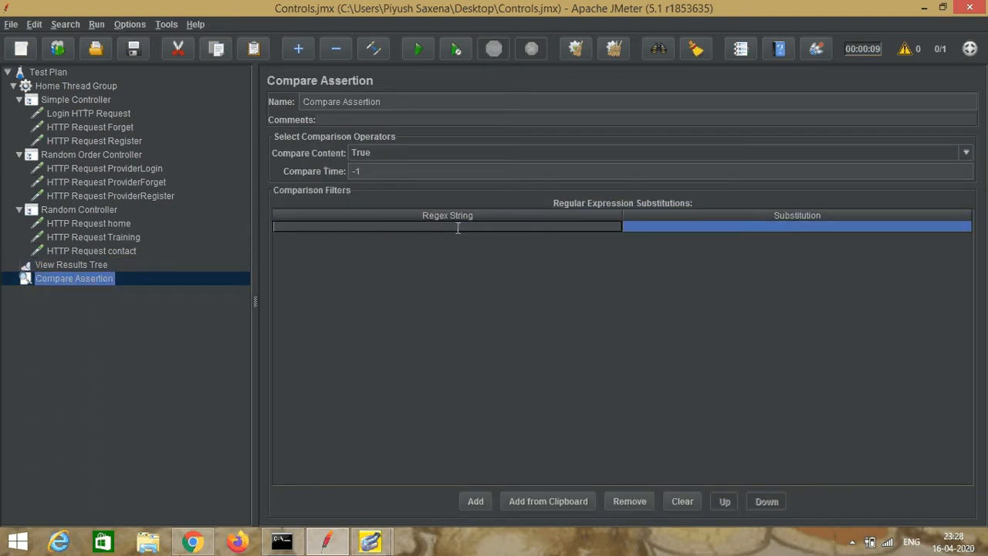
pyautogui.hotkey('ctrl', 'v')
pyautogui.doubleClick(783, 226)
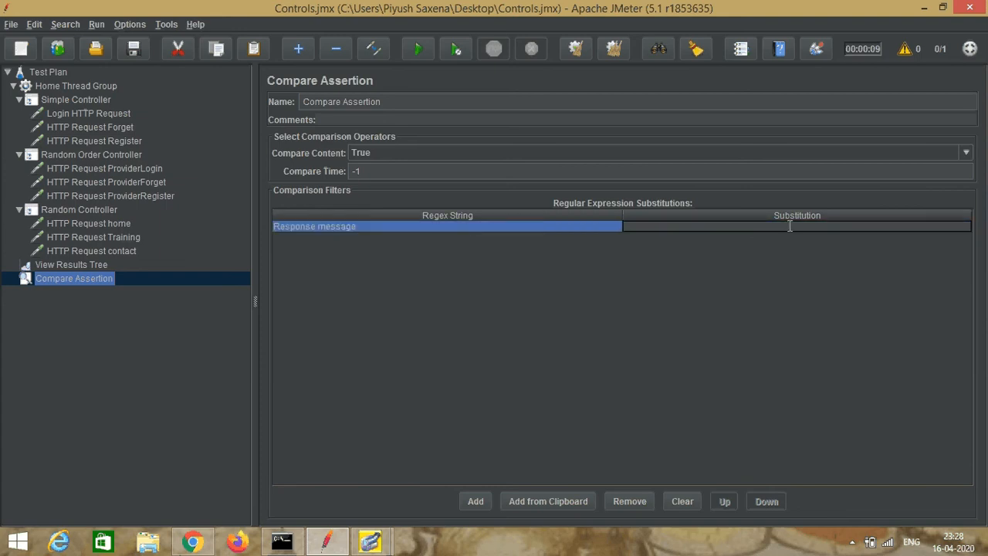
pyautogui.write('OK')
pyautogui.click(10, 24)
pyautogui.click(45, 118)
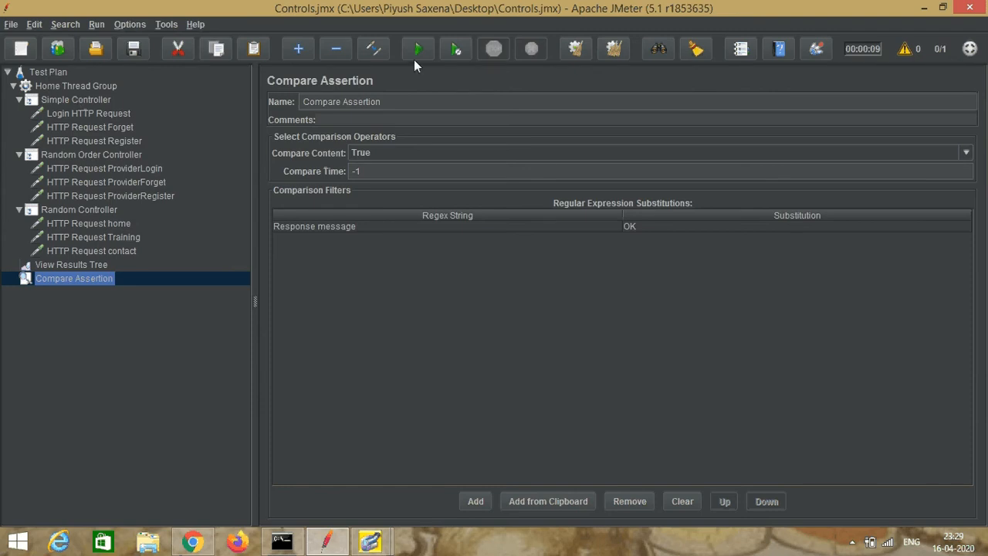
# Step: Rerun the test with the earlier results cleared and open the Compare Assertion result under HTTP Request Forget
pyautogui.rightClick(87, 264)
pyautogui.click(103, 271)
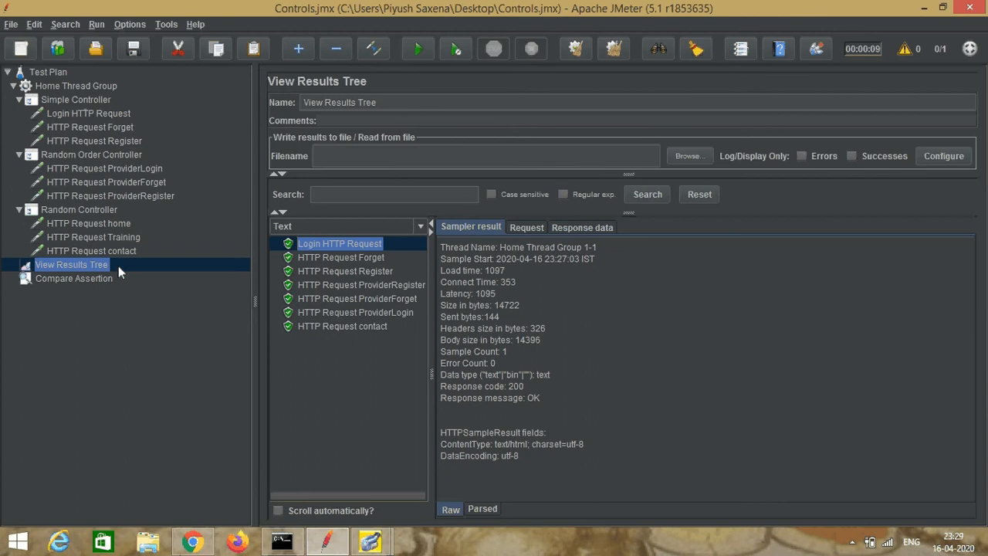
pyautogui.click(419, 50)
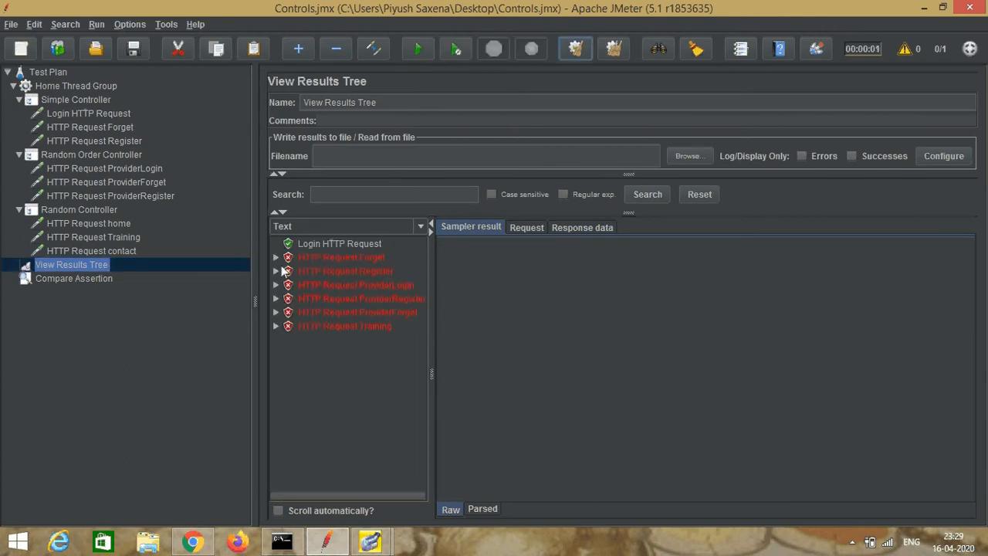
pyautogui.click(276, 257)
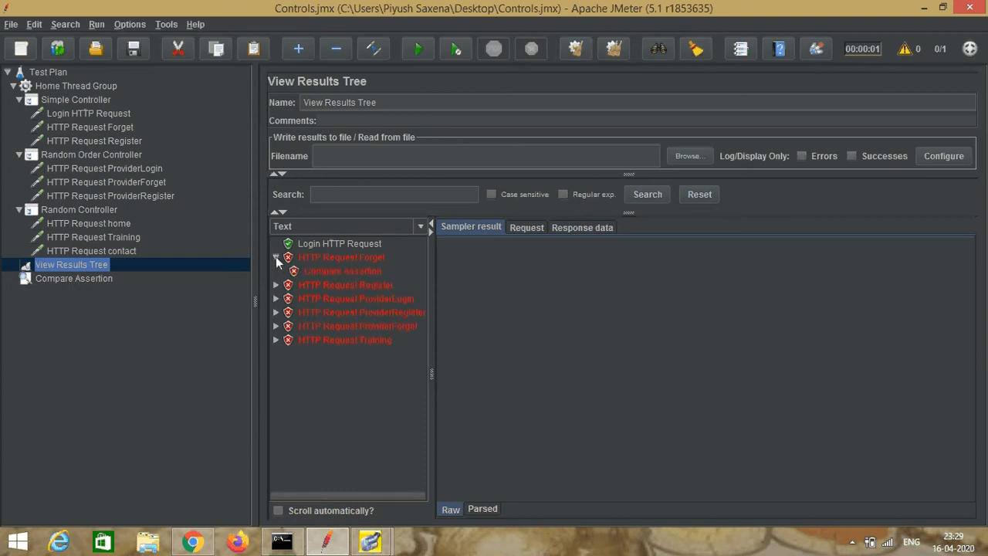
pyautogui.click(341, 272)
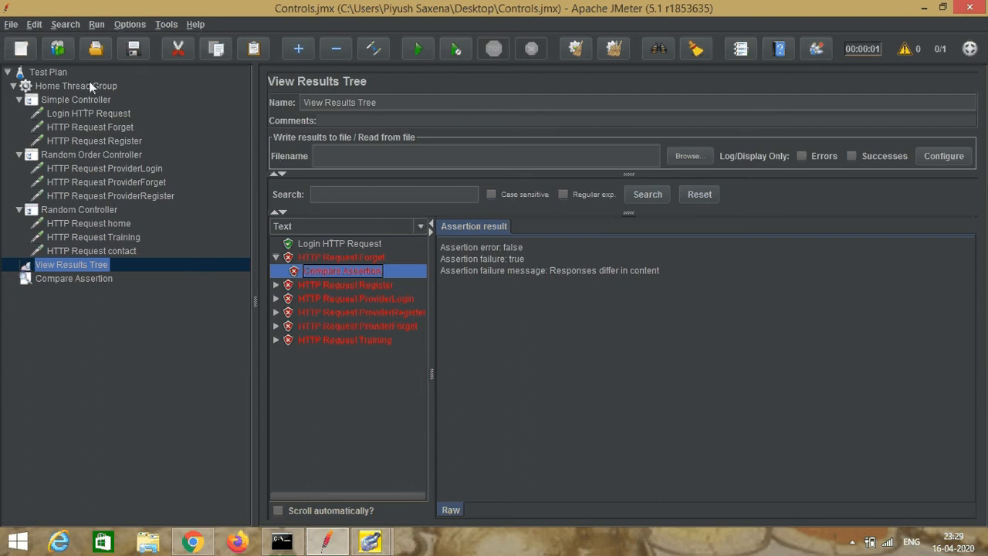
# Step: Start a new test plan and add a thread group named Thread Group common
pyautogui.click(10, 24)
pyautogui.click(21, 40)
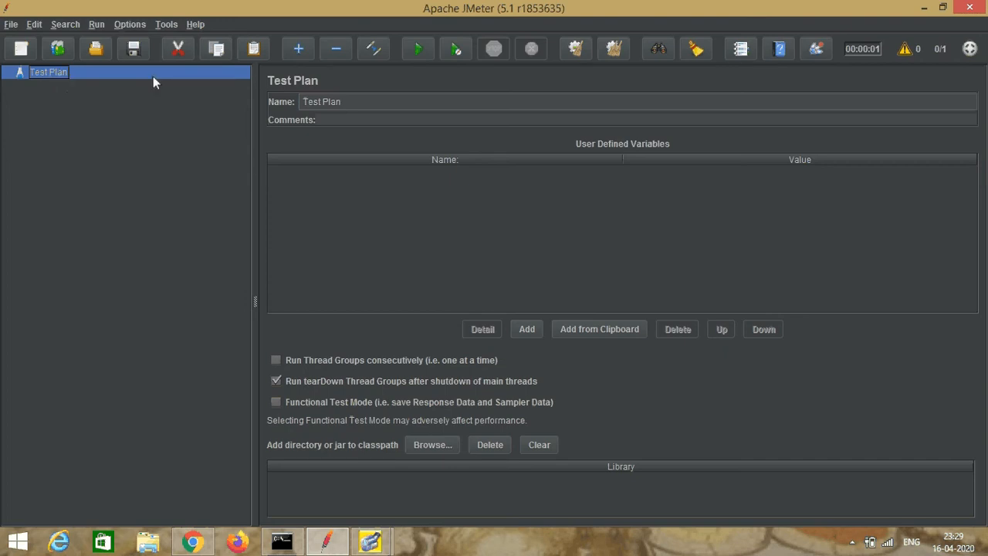
pyautogui.rightClick(58, 72)
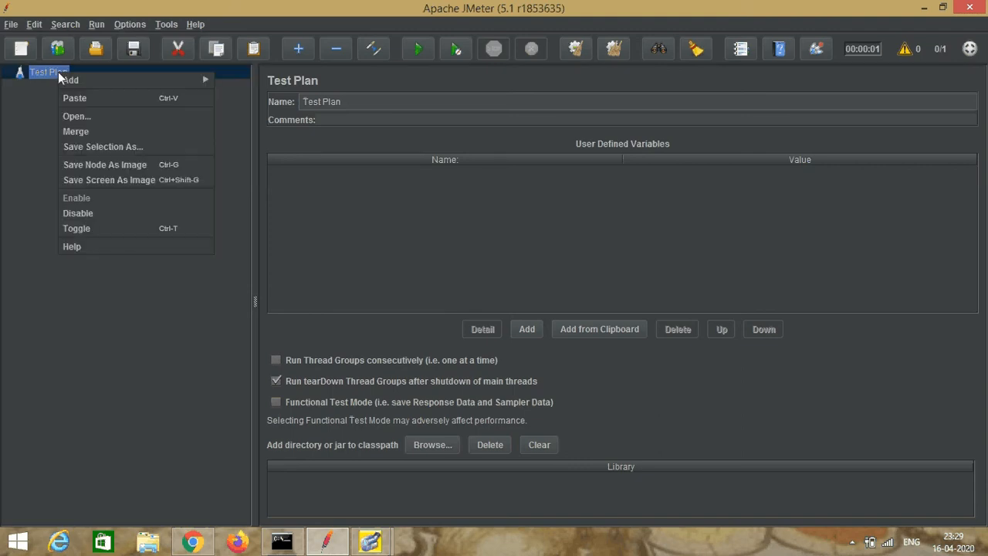
pyautogui.moveTo(62, 75)
pyautogui.moveTo(229, 86)
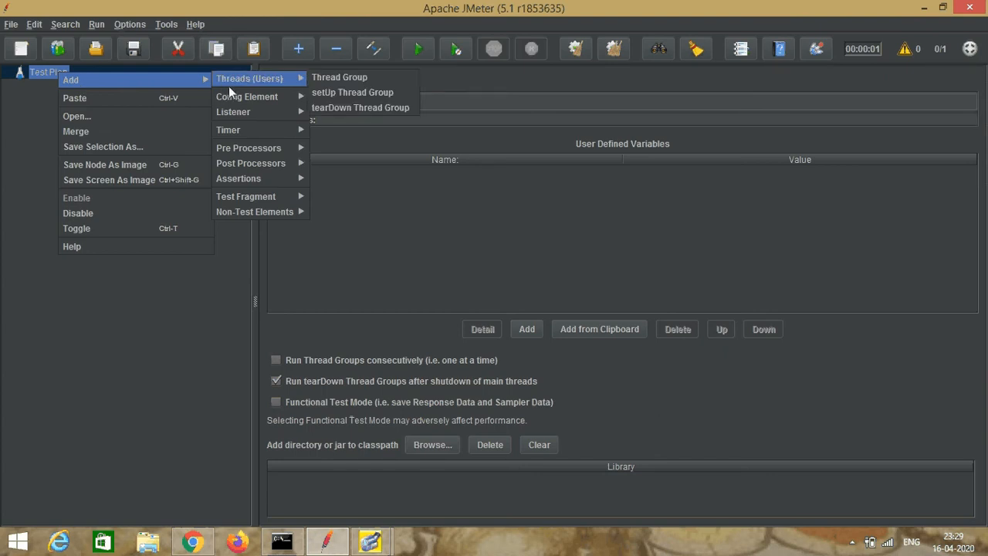
pyautogui.click(357, 77)
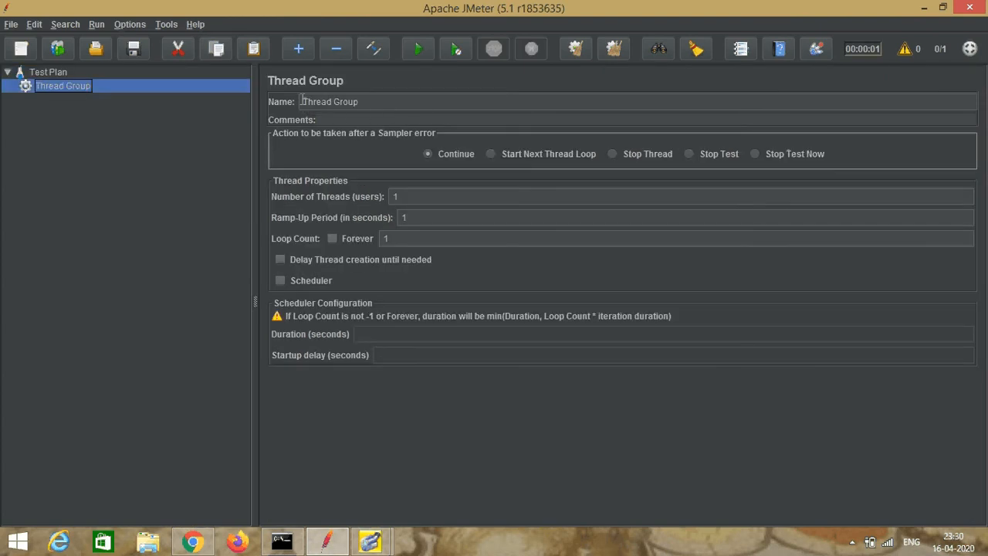
pyautogui.click(362, 101)
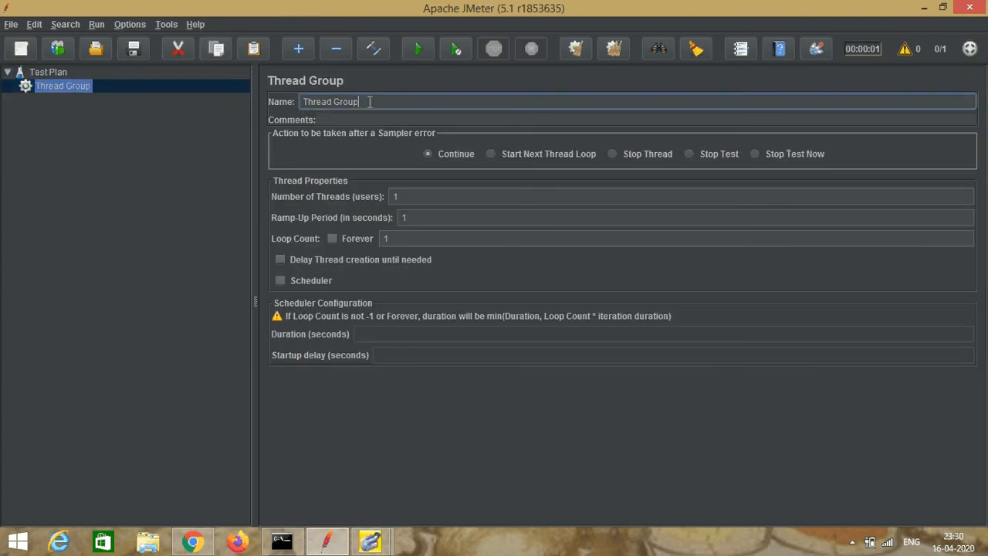
pyautogui.write('common')
pyautogui.click(73, 91)
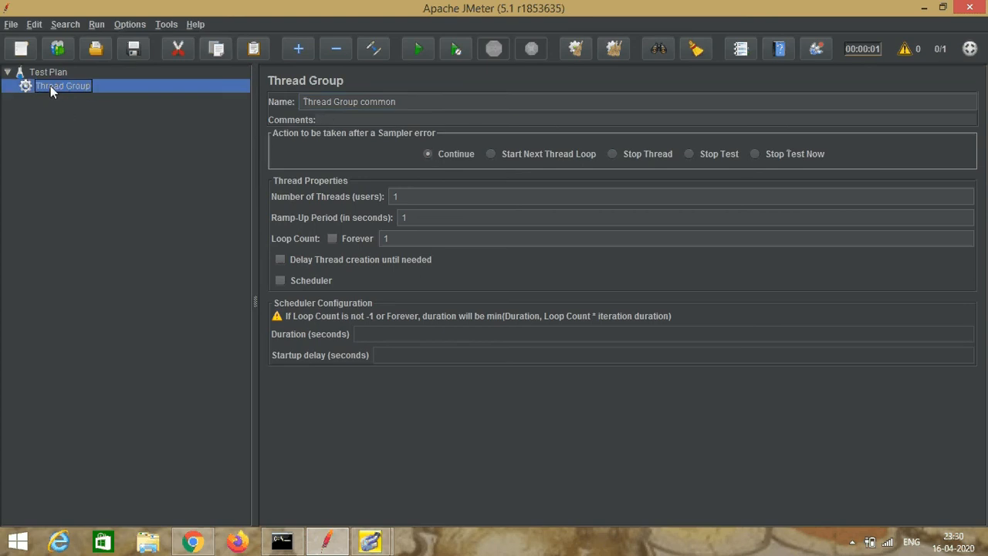
# Step: Add an HTTP Request sampler named HTTP Request Login directly under Thread Group common
pyautogui.rightClick(50, 87)
pyautogui.moveTo(148, 94)
pyautogui.moveTo(239, 92)
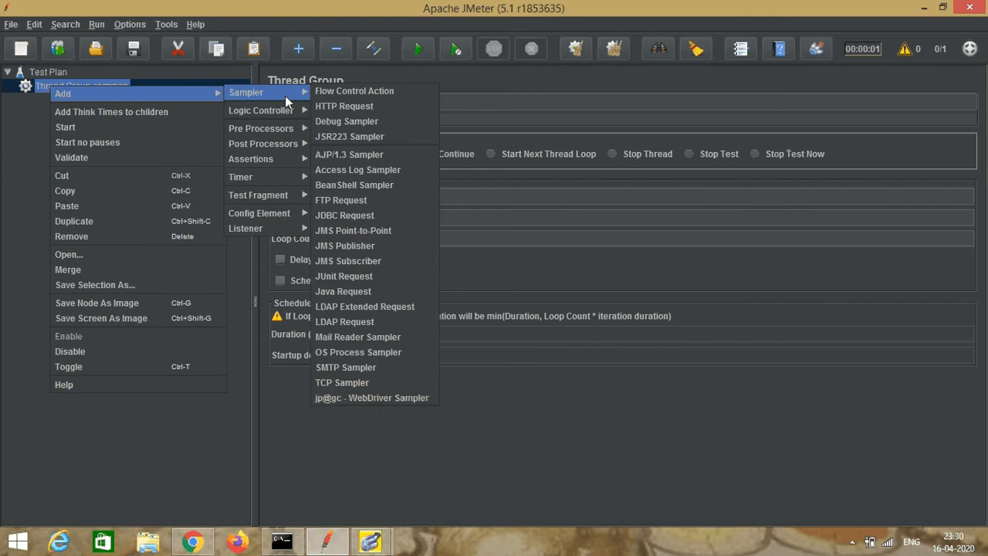
pyautogui.click(350, 108)
pyautogui.click(370, 103)
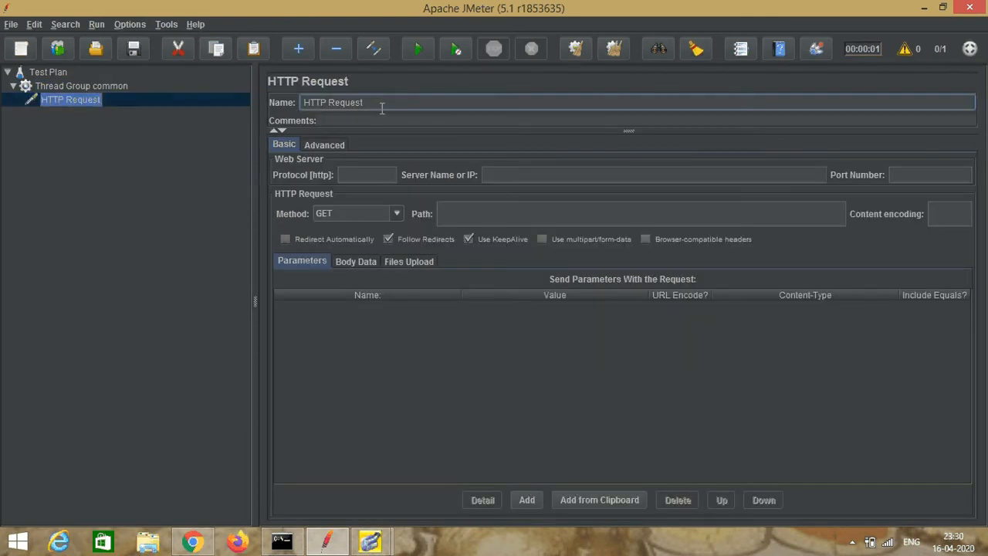
pyautogui.write('Login')
pyautogui.click(500, 175)
pyautogui.write('www')
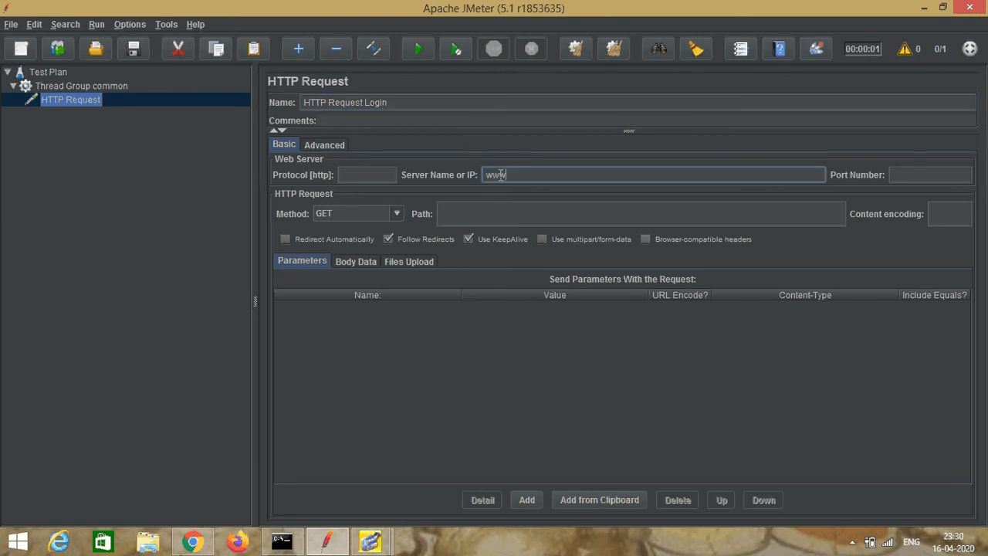
pyautogui.write('.nethorizonconsultancy.com')
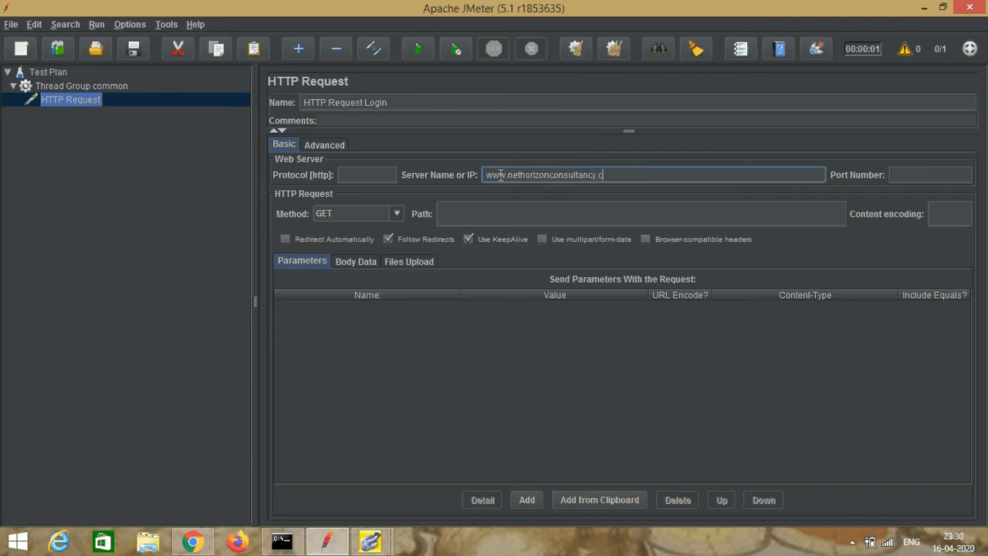
pyautogui.click(494, 213)
pyautogui.write('/S')
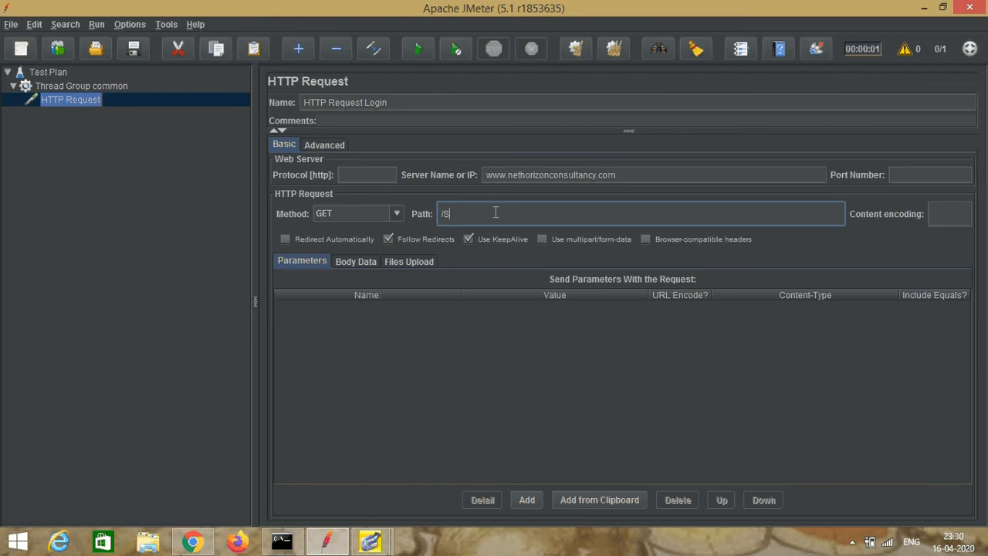
pyautogui.write('eeker.aspx')
pyautogui.click(113, 105)
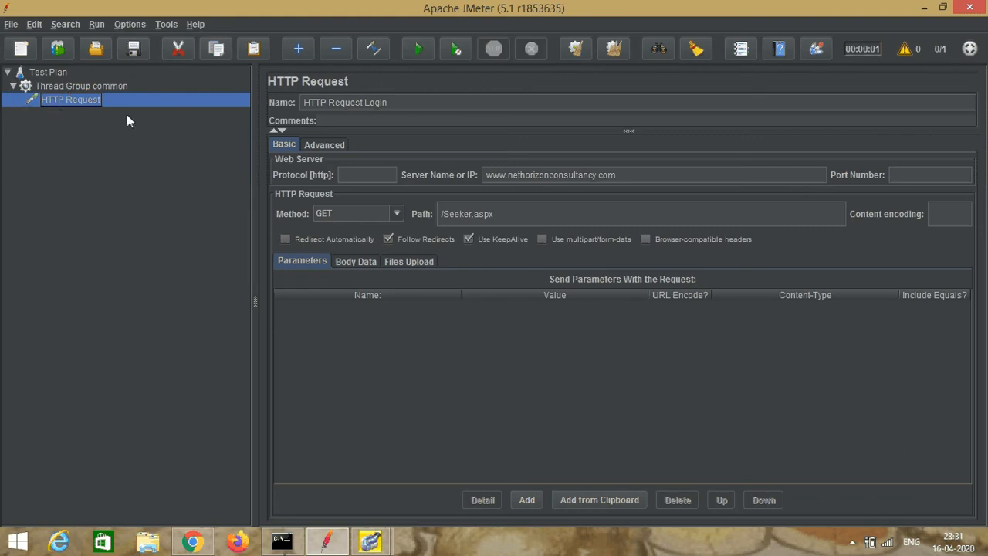
# Step: Remove the HTTP Request Login sampler from the thread group
pyautogui.rightClick(82, 99)
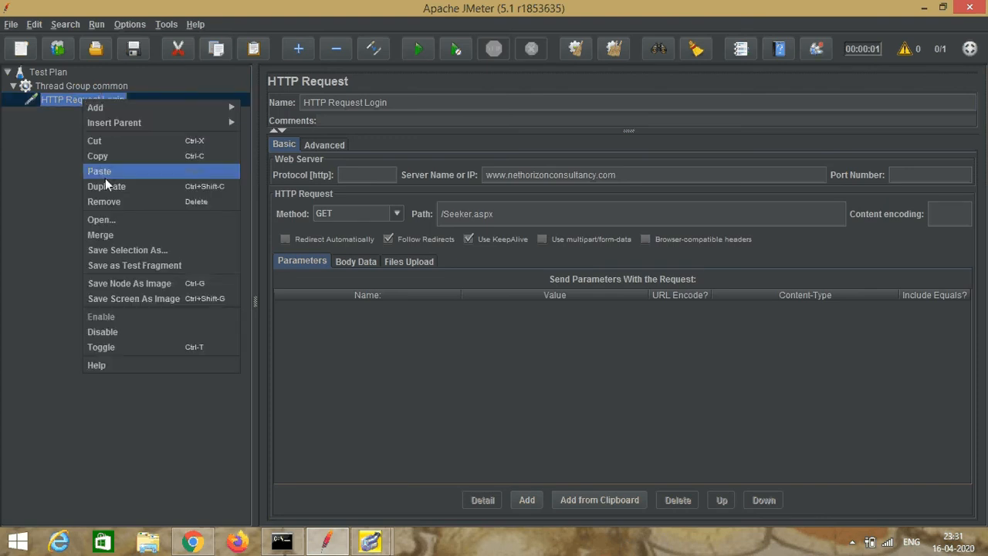
pyautogui.click(112, 201)
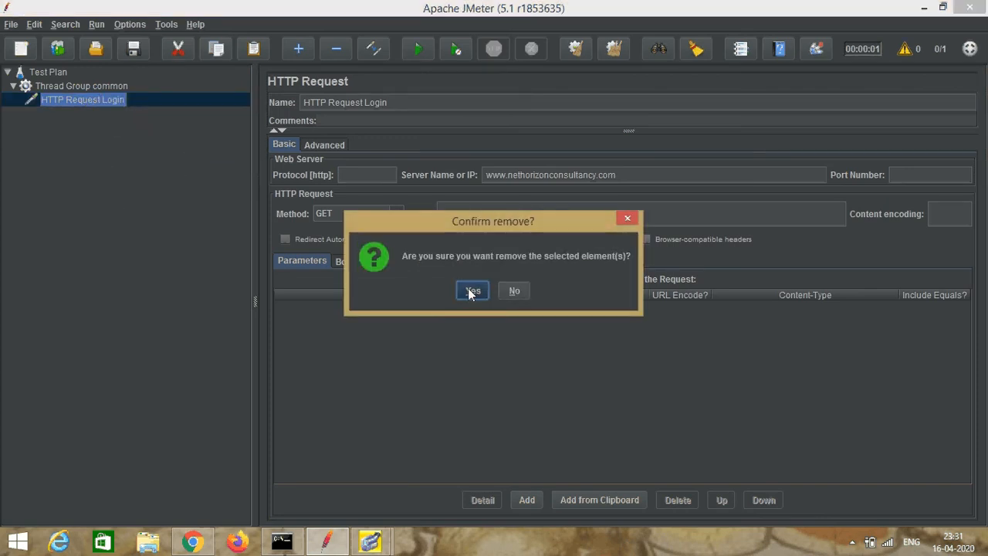
pyautogui.click(471, 291)
# Step: Add a Simple Controller under Thread Group common
pyautogui.rightClick(83, 87)
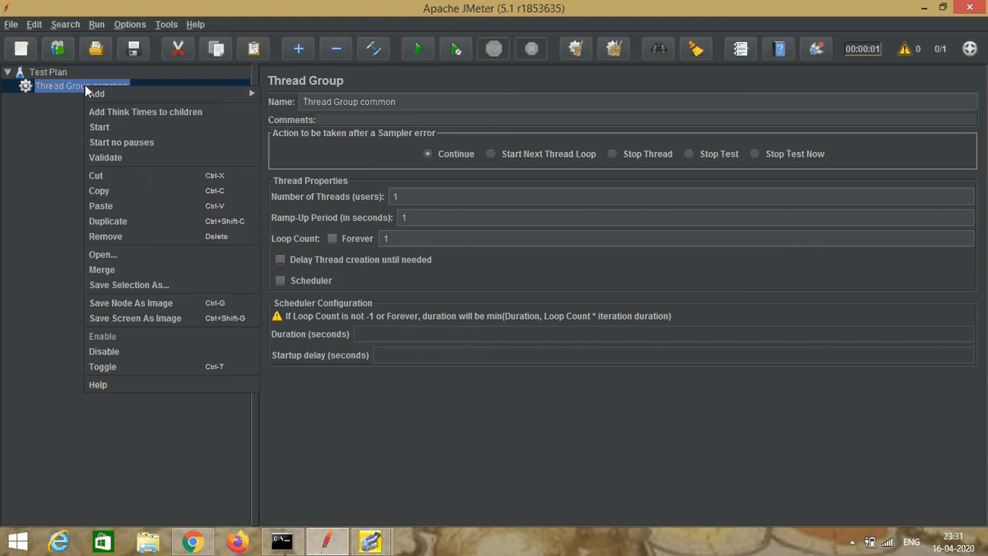
pyautogui.moveTo(119, 95)
pyautogui.moveTo(282, 110)
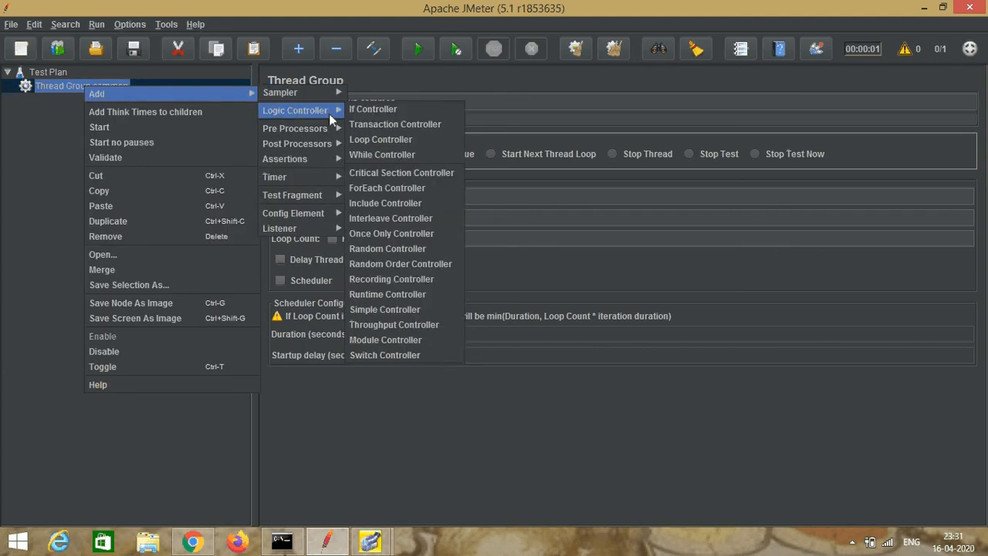
pyautogui.click(416, 309)
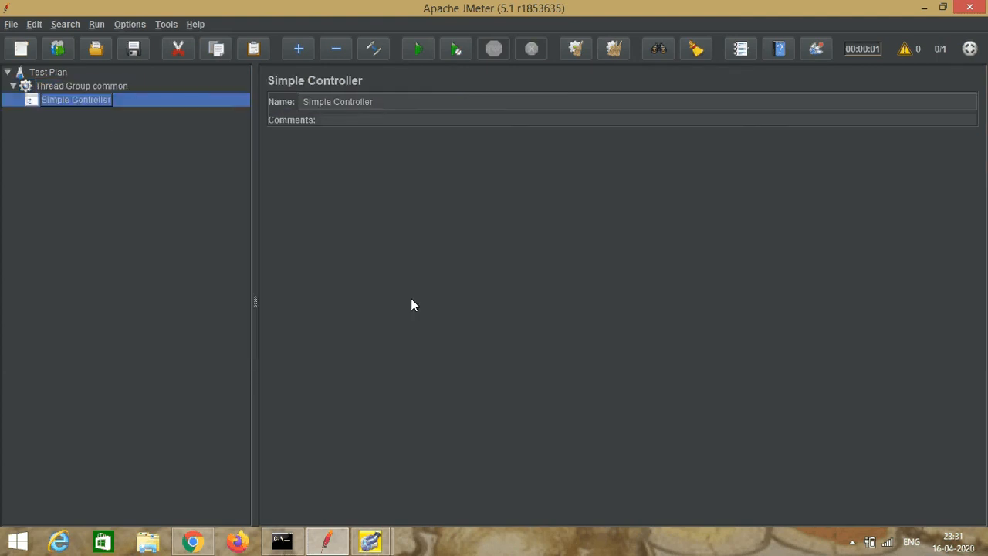
# Step: Add an HTTP Request sampler named HTTP Request Login under the Simple Controller
pyautogui.rightClick(71, 102)
pyautogui.moveTo(203, 108)
pyautogui.moveTo(279, 109)
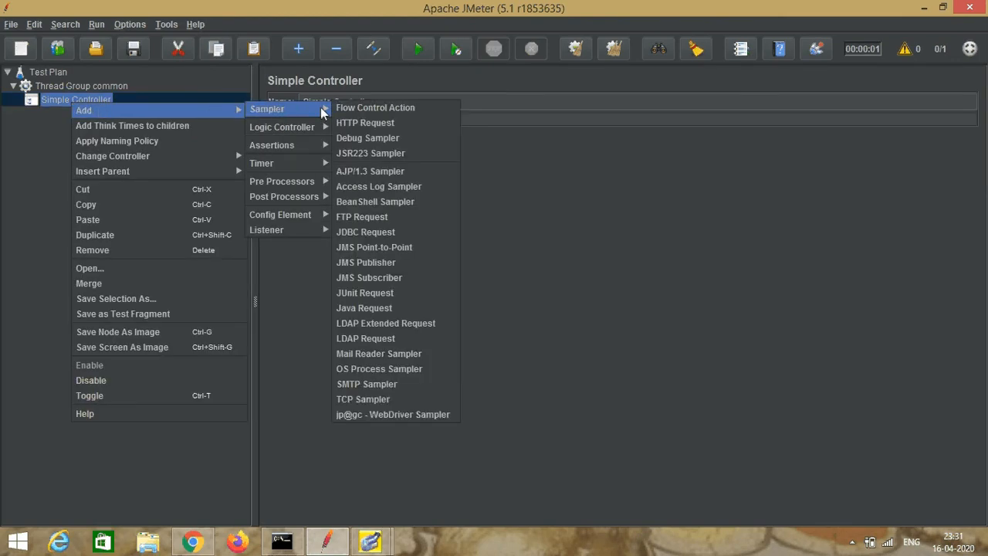
pyautogui.click(372, 123)
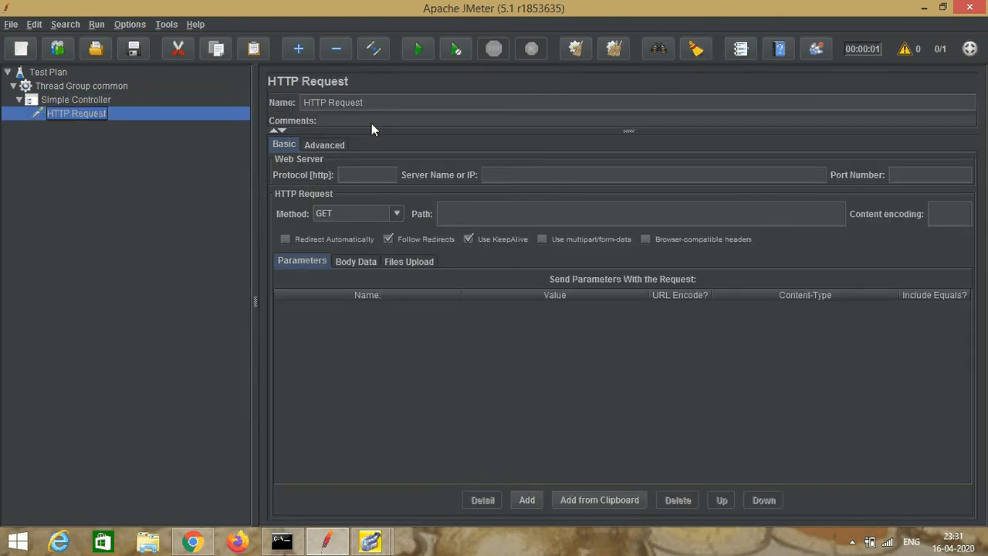
pyautogui.click(391, 103)
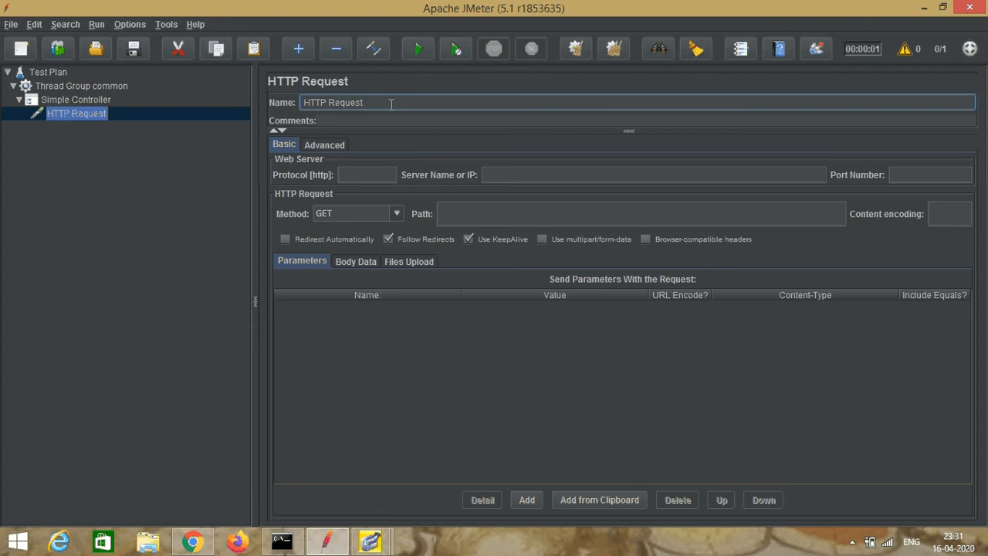
pyautogui.write('Login')
pyautogui.click(523, 174)
pyautogui.write('ww')
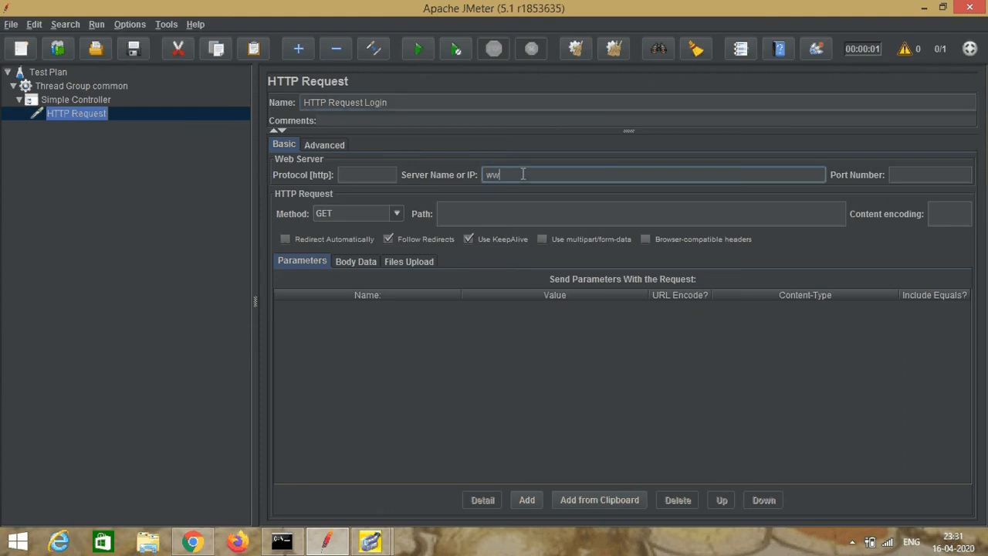
pyautogui.write('w.nethorizonconsultancy.com')
pyautogui.click(482, 216)
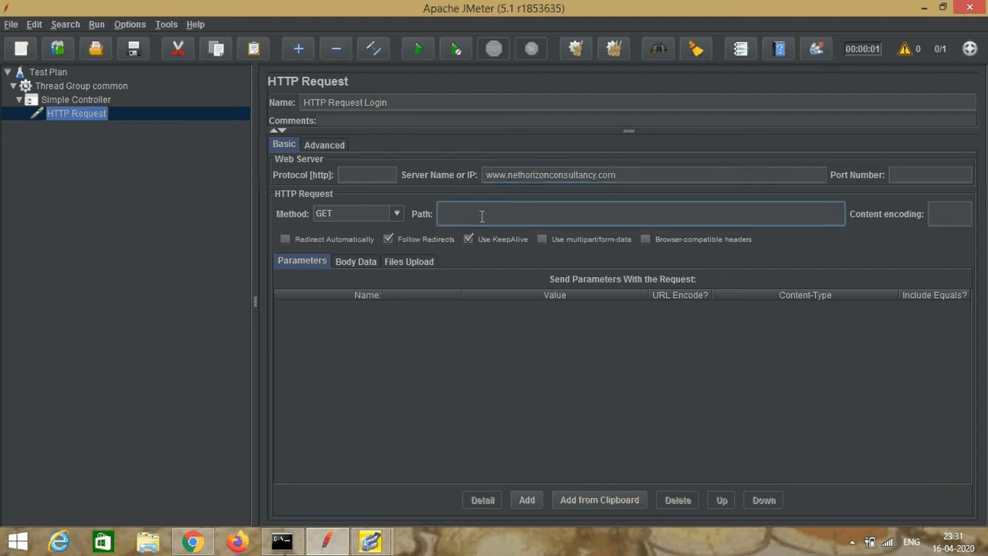
pyautogui.write('/Seeker.aspx')
# Step: Disable Thread Group common in the test plan
pyautogui.click(77, 87)
pyautogui.rightClick(77, 86)
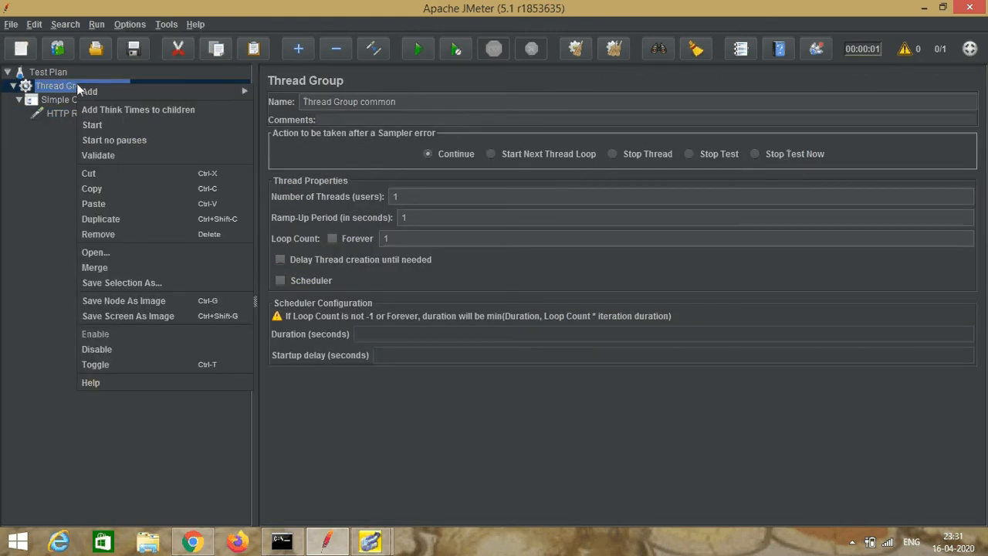
pyautogui.click(109, 349)
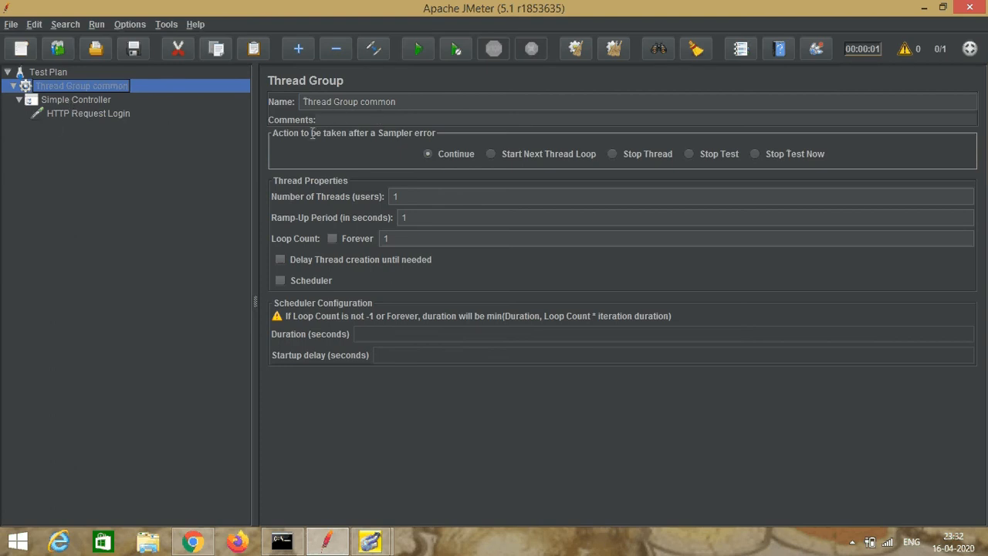
# Step: Add a second thread group to the Test Plan and name it Thread Group Pages
pyautogui.click(31, 72)
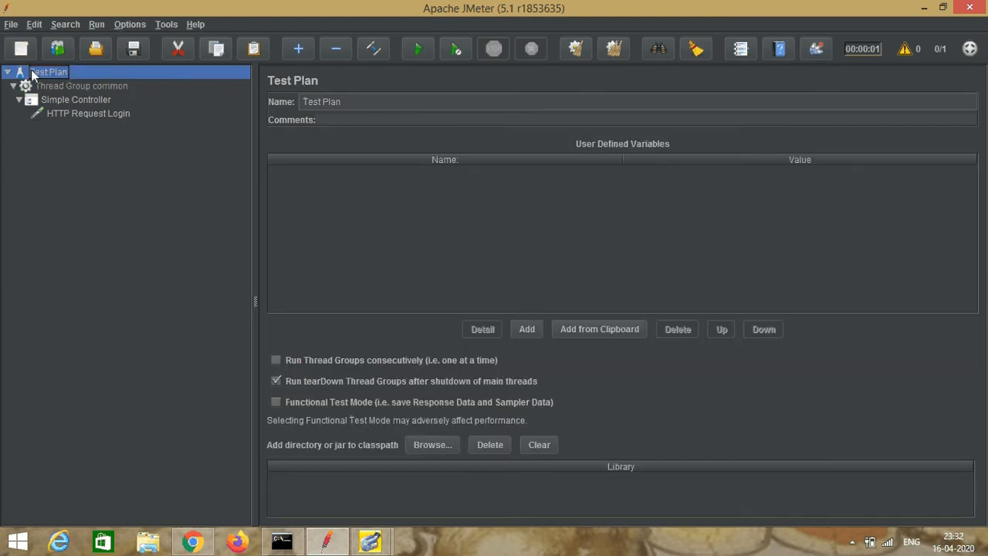
pyautogui.rightClick(31, 71)
pyautogui.moveTo(166, 83)
pyautogui.moveTo(221, 78)
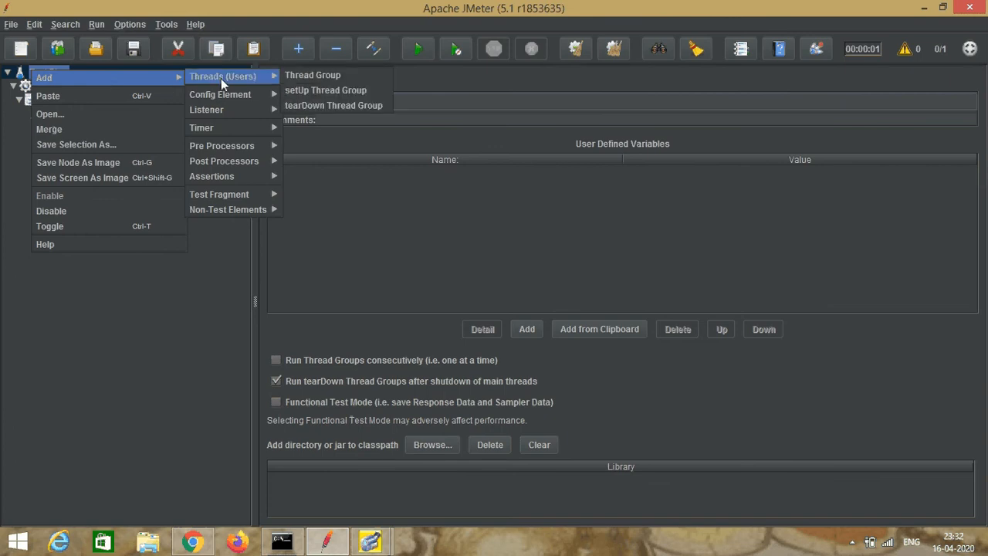
pyautogui.click(320, 75)
pyautogui.click(362, 101)
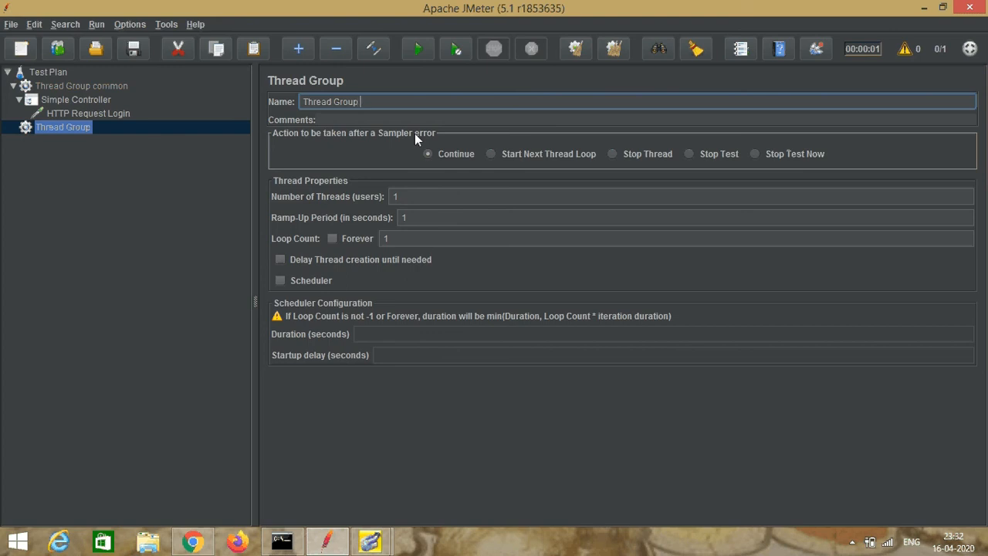
pyautogui.write('Pages')
pyautogui.click(168, 183)
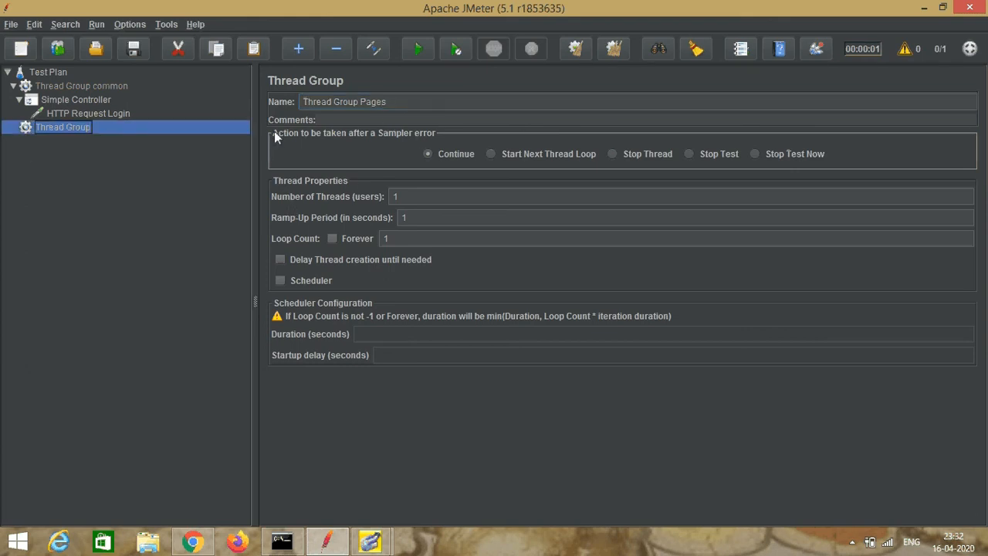
# Step: Add a Module Controller under Thread Group Pages and choose Thread Group common's Simple Controller as its module to run
pyautogui.rightClick(64, 128)
pyautogui.moveTo(117, 141)
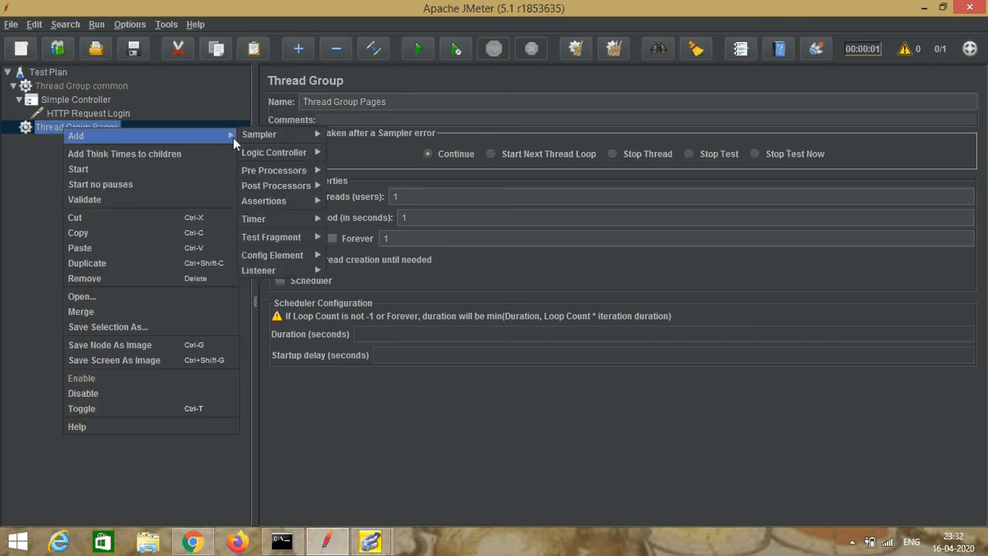
pyautogui.moveTo(267, 157)
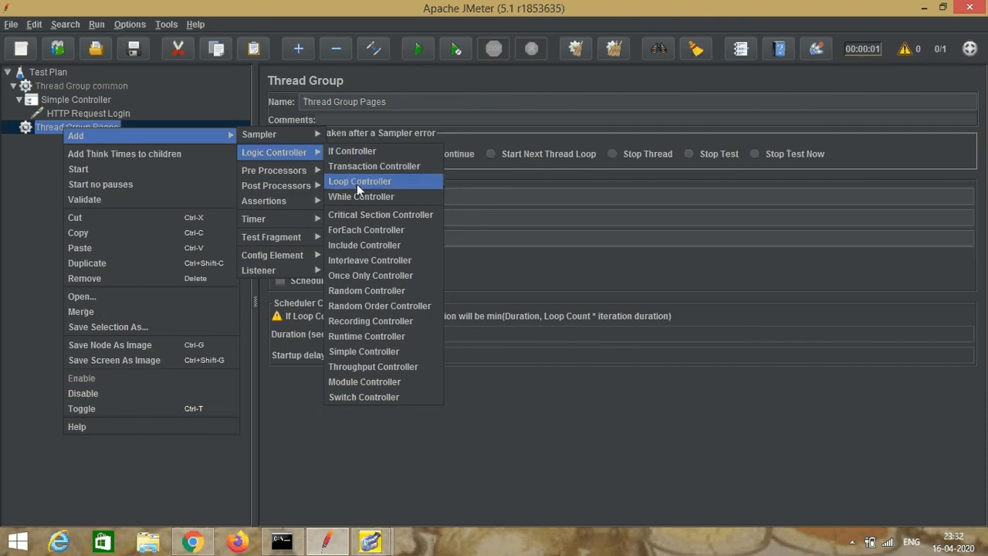
pyautogui.click(397, 381)
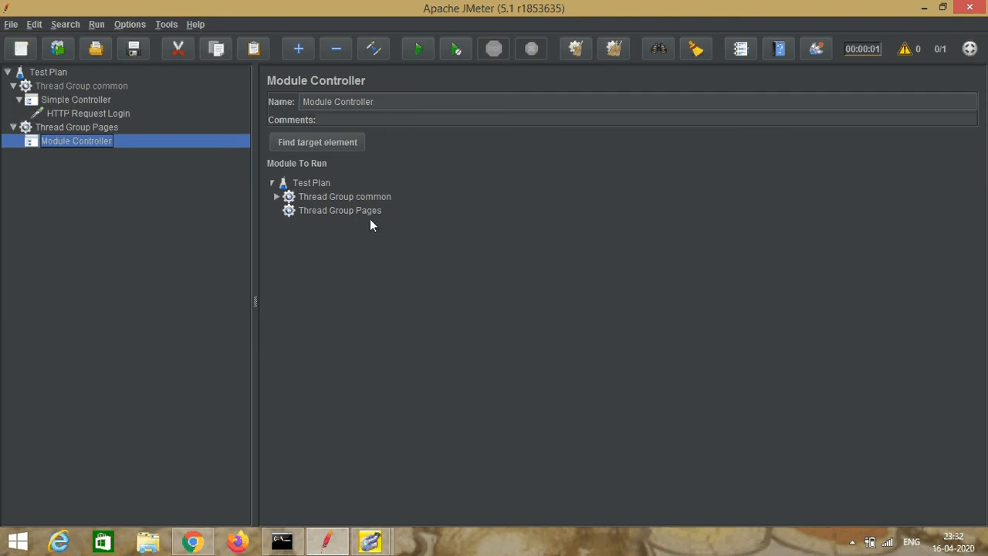
pyautogui.click(276, 197)
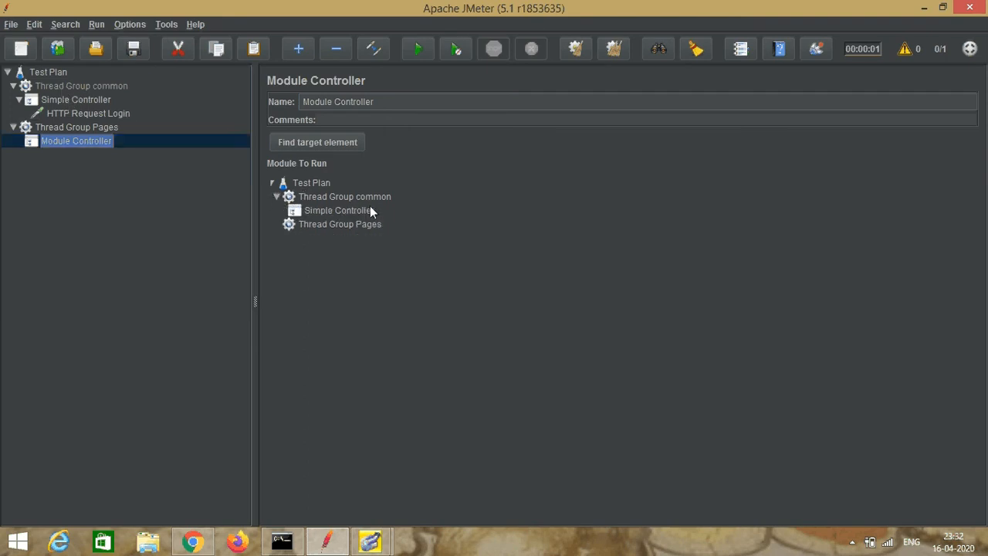
pyautogui.click(329, 211)
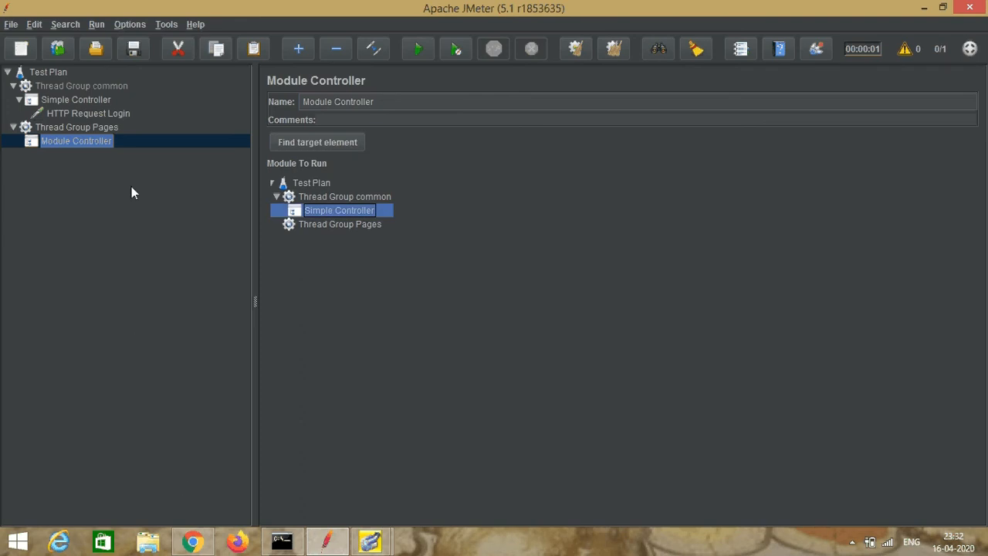
# Step: Add an HTTP Request sampler named HTTP Request Contact under Thread Group Pages
pyautogui.click(67, 126)
pyautogui.rightClick(67, 127)
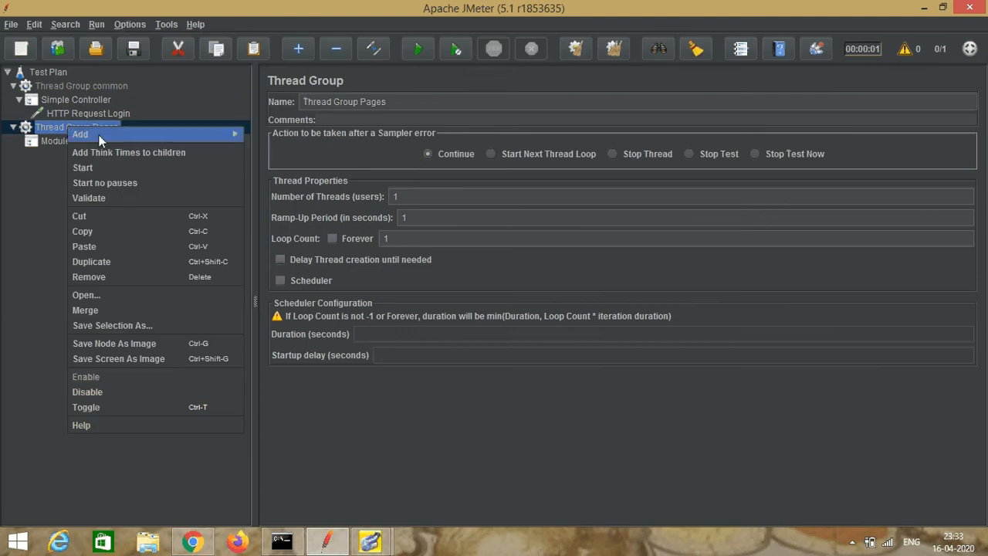
pyautogui.moveTo(231, 134)
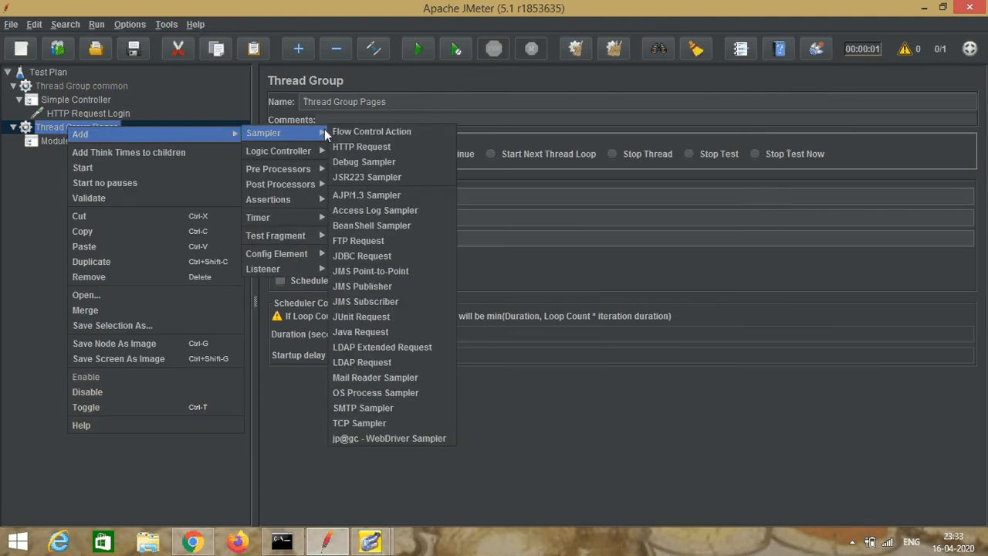
pyautogui.click(344, 146)
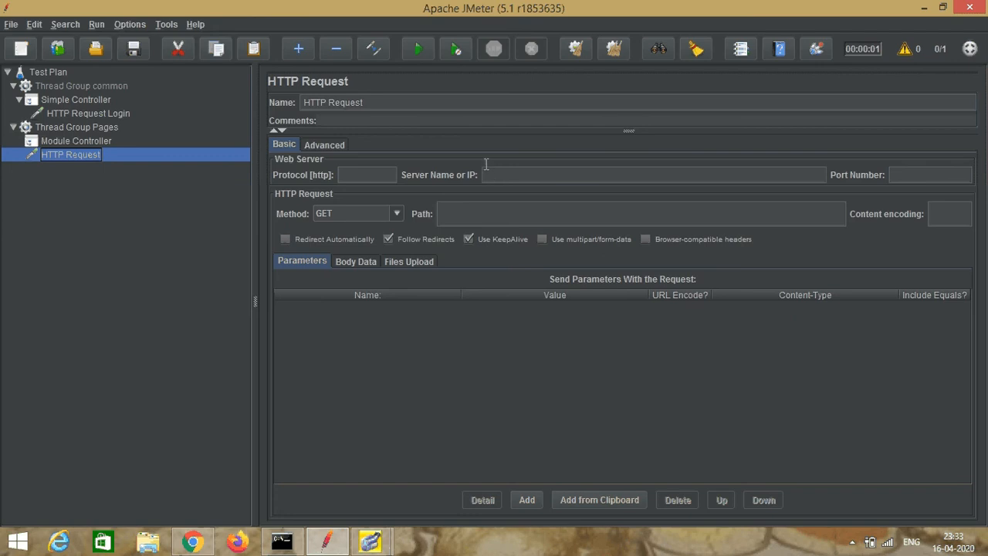
pyautogui.click(412, 103)
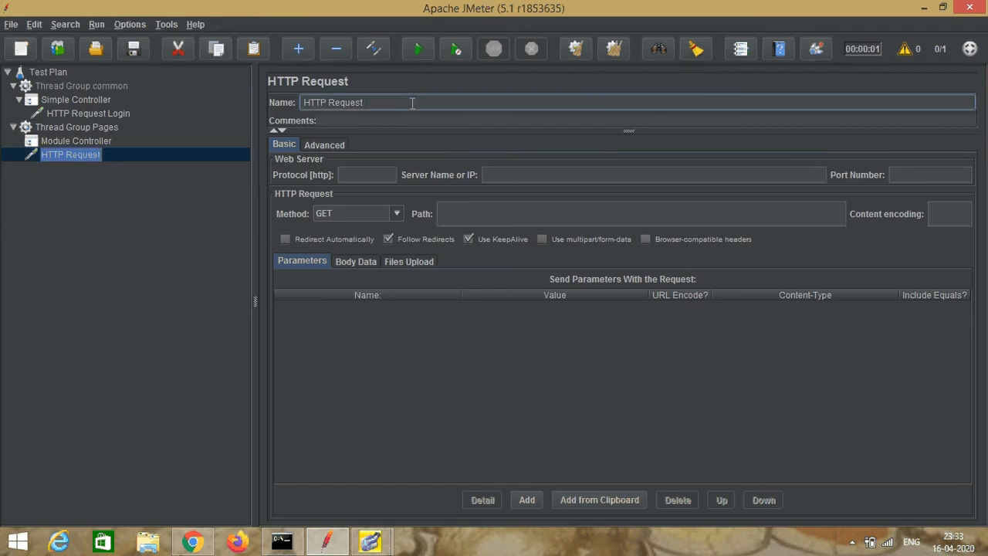
pyautogui.write('Contact')
pyautogui.click(494, 173)
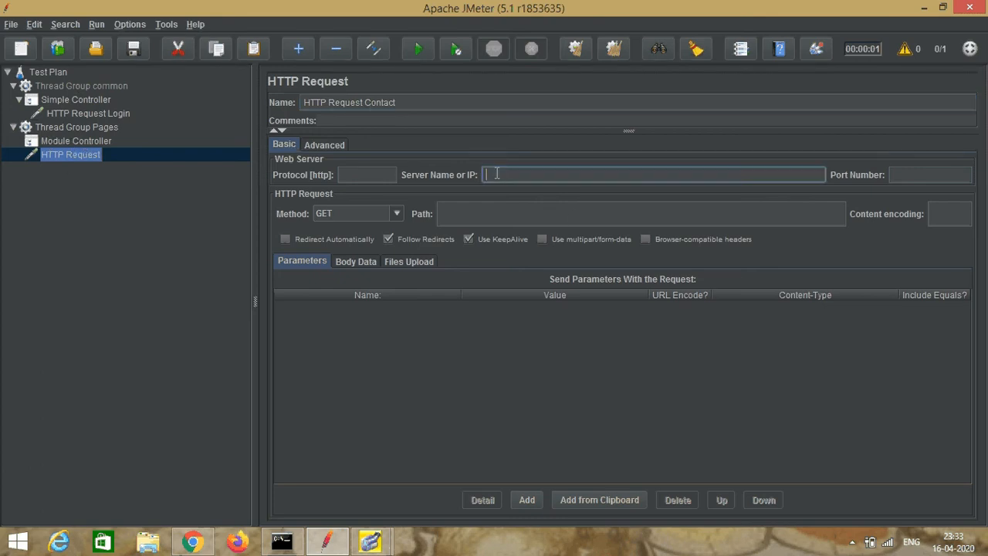
pyautogui.write('www.nethorizonconsultancy')
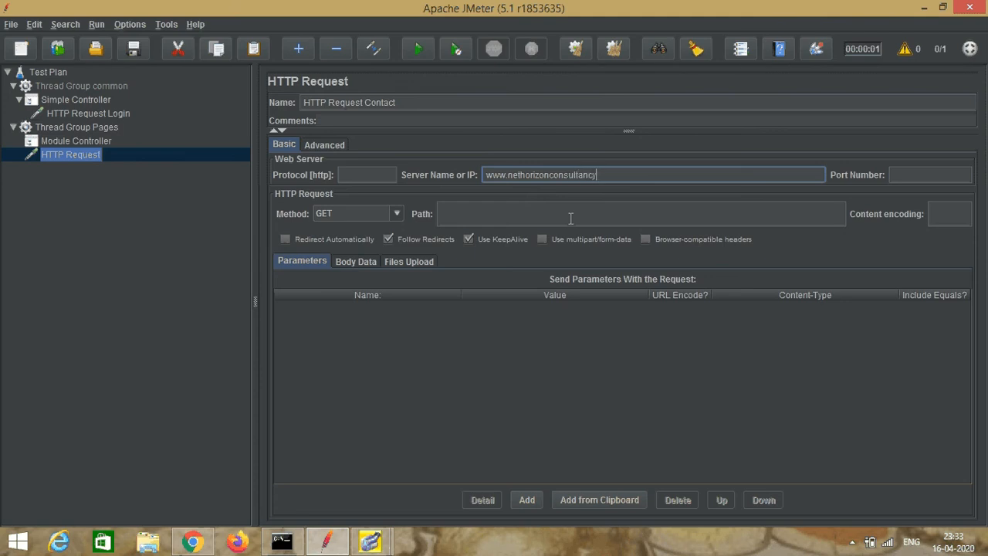
pyautogui.write('.com')
# Step: Copy /hcontactus.aspx from the Contact Us page's address in Chrome and paste it as the contact request's path in JMeter
pyautogui.click(570, 218)
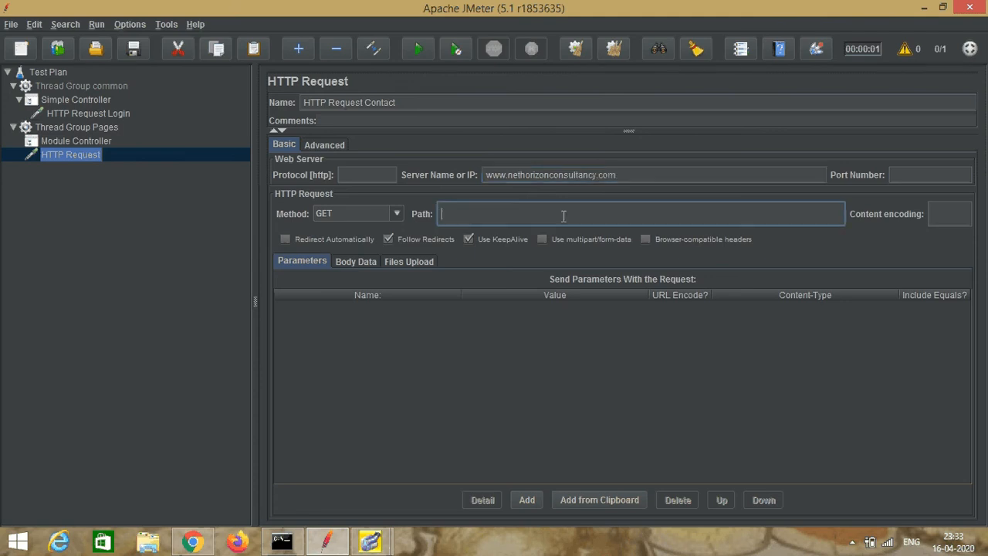
pyautogui.click(193, 543)
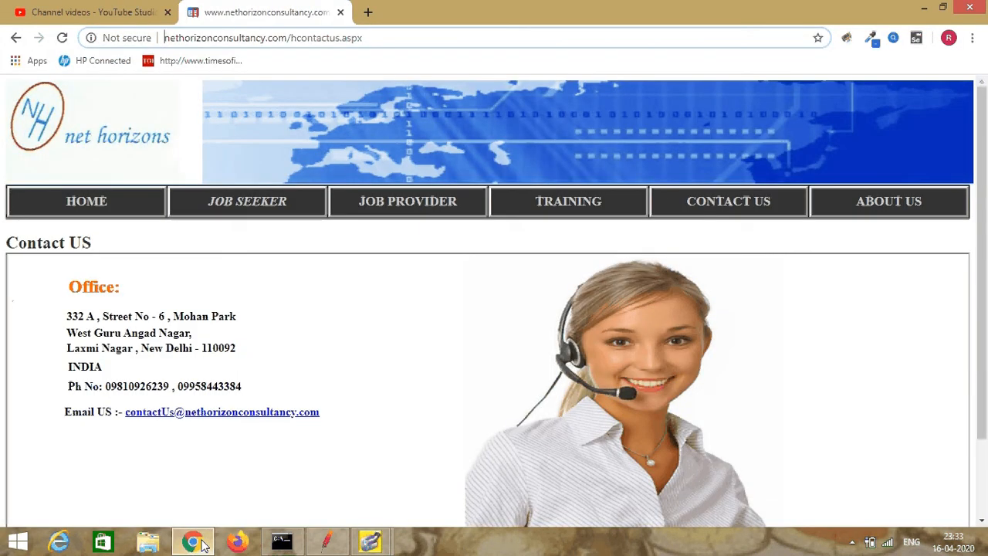
pyautogui.click(290, 39)
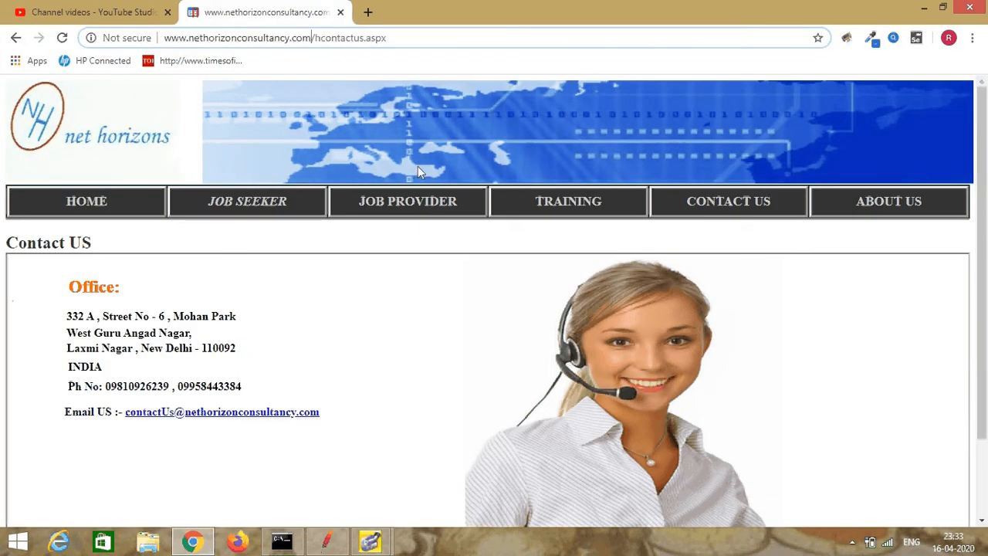
pyautogui.hotkey('shift', 'Right')
pyautogui.hotkey('shift', 'Right')
pyautogui.hotkey('shift', 'Right')
pyautogui.hotkey('shift', 'Right')
pyautogui.hotkey('shift', 'Right')
pyautogui.hotkey('shift', 'Right')
pyautogui.hotkey('shift', 'Right')
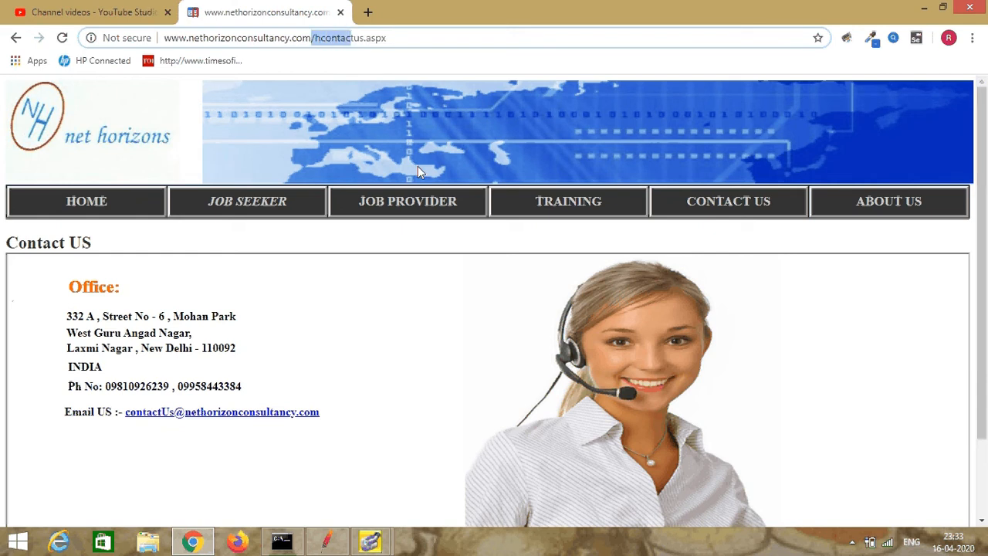
pyautogui.hotkey('shift', 'Right')
pyautogui.hotkey('shift', 'Right')
pyautogui.hotkey('shift', 'Right')
pyautogui.hotkey('shift', 'Right')
pyautogui.hotkey('shift', 'Right')
pyautogui.hotkey('shift', 'Right')
pyautogui.hotkey('shift', 'Right')
pyautogui.hotkey('shift', 'Right')
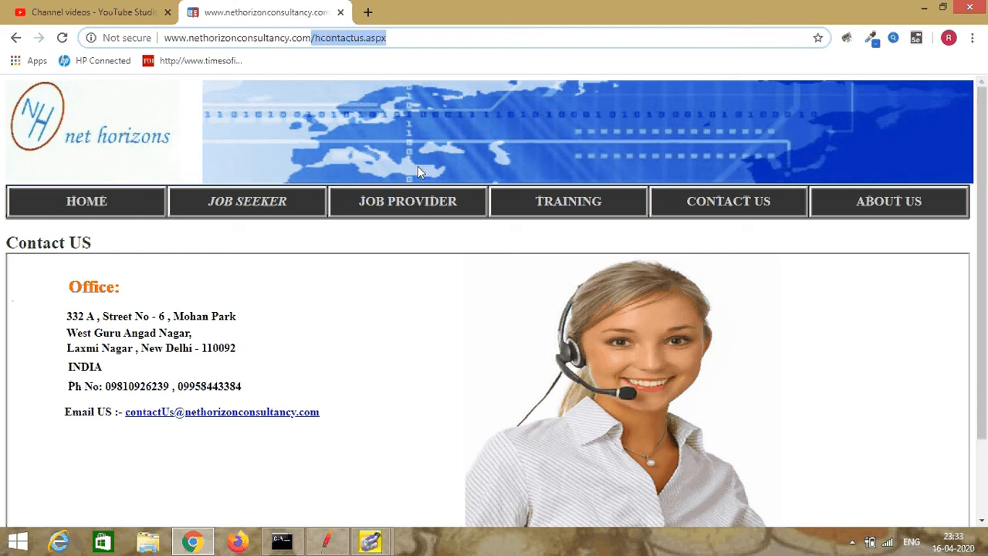
pyautogui.click(371, 541)
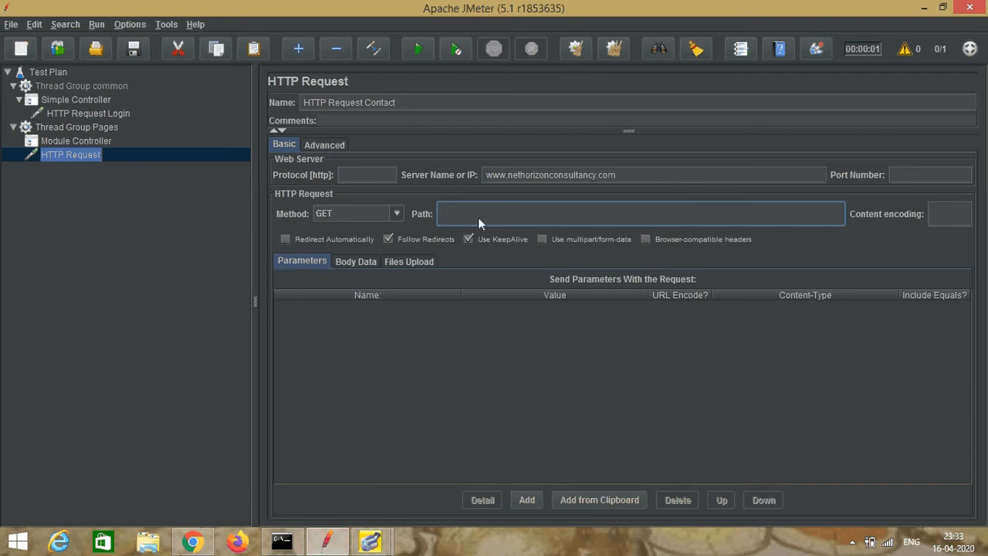
pyautogui.write('/hcontactus.aspx')
# Step: Add another Module Controller under Thread Group Pages and name it Module Controller2
pyautogui.click(78, 128)
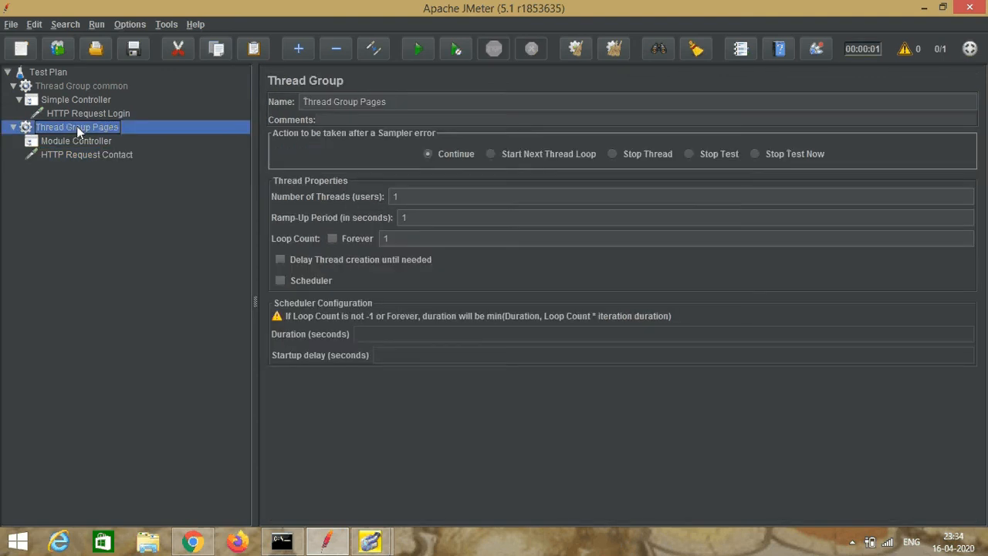
pyautogui.rightClick(77, 131)
pyautogui.moveTo(200, 134)
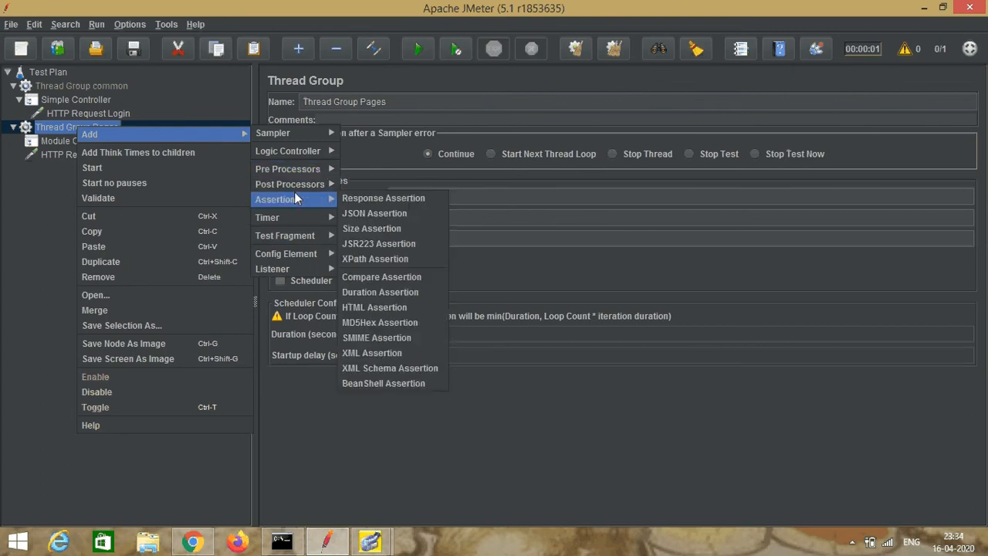
pyautogui.moveTo(287, 185)
pyautogui.moveTo(300, 150)
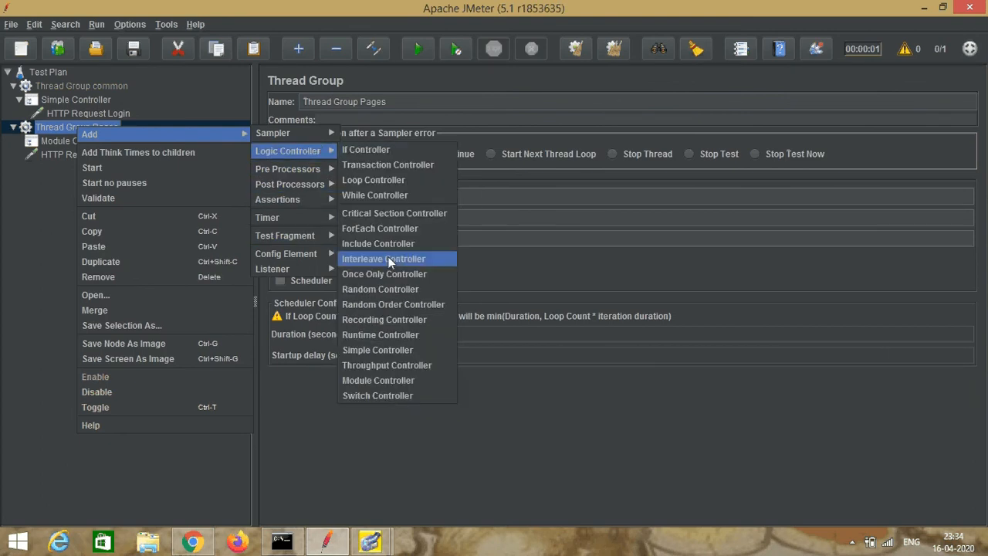
pyautogui.click(400, 380)
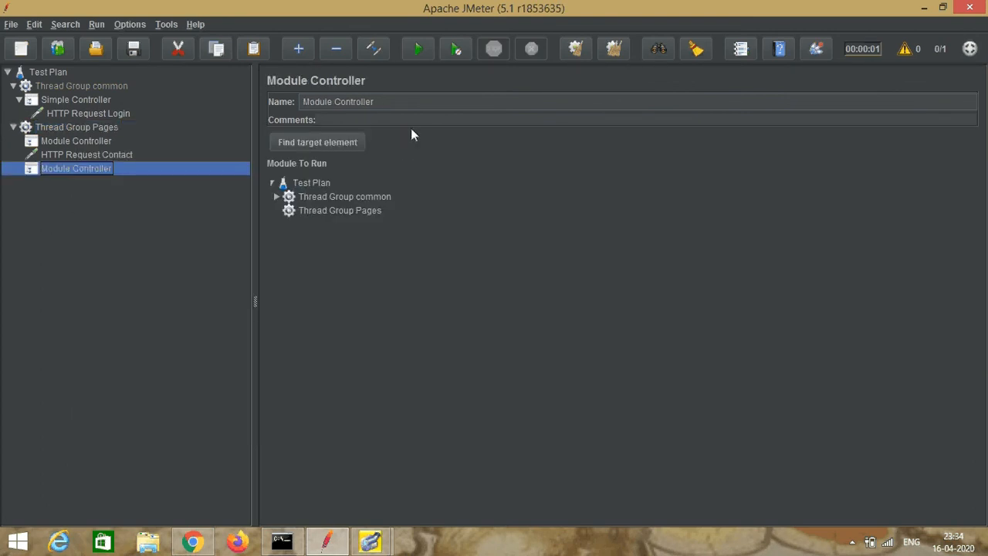
pyautogui.click(393, 104)
pyautogui.write('2')
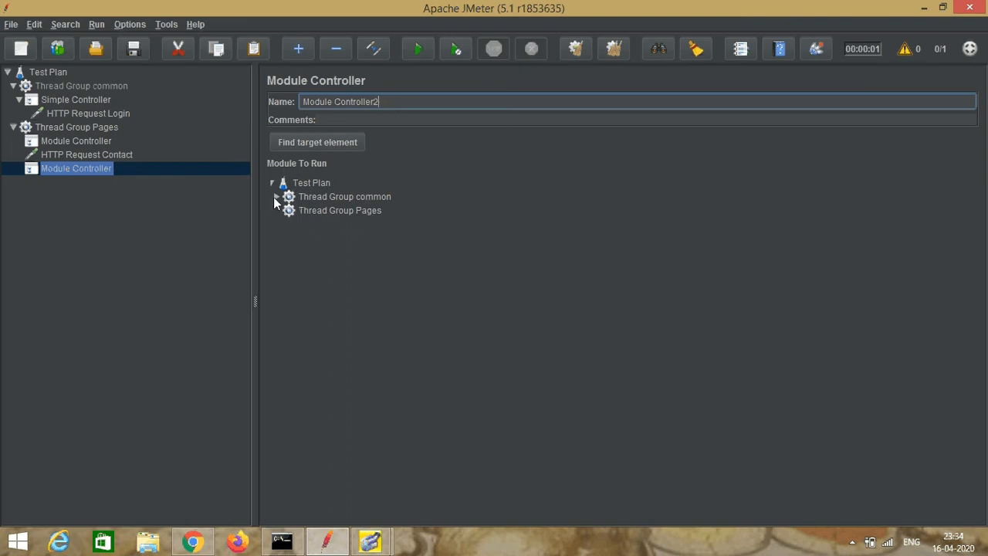
# Step: Choose the Simple Controller in Thread Group common as the module to run for Module Controller2
pyautogui.click(276, 197)
pyautogui.click(332, 210)
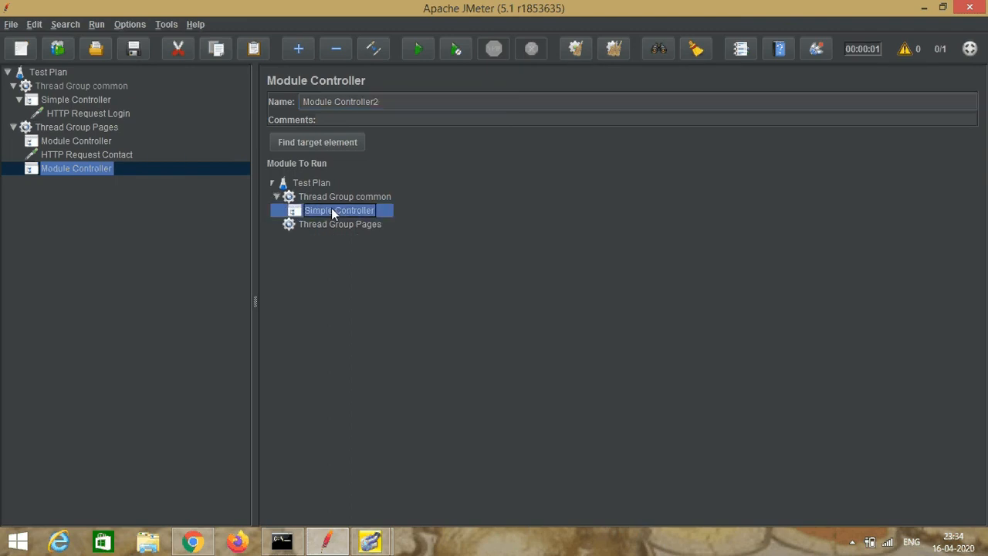
pyautogui.click(101, 237)
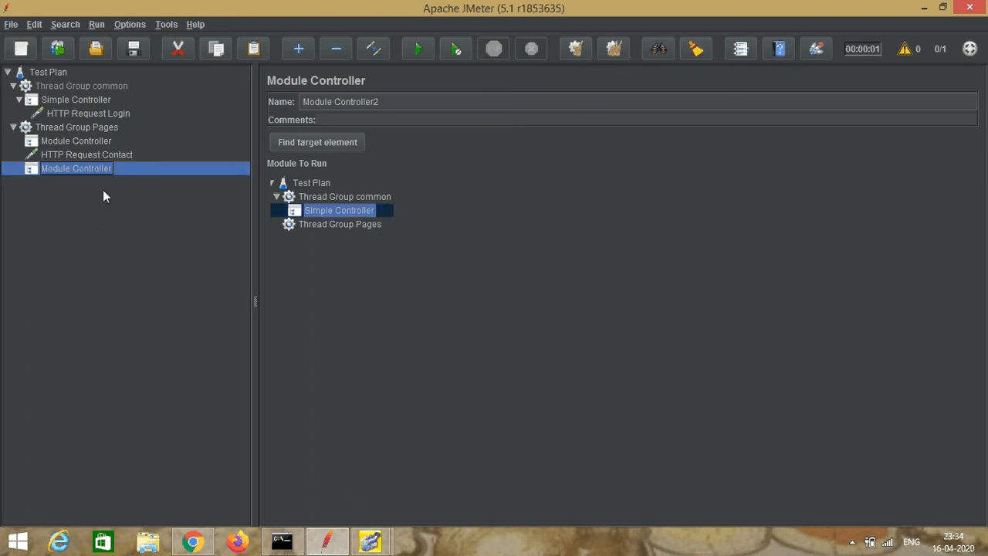
# Step: Add an HTTP Request sampler under Thread Group Pages and name it HTTP Request Training
pyautogui.click(78, 128)
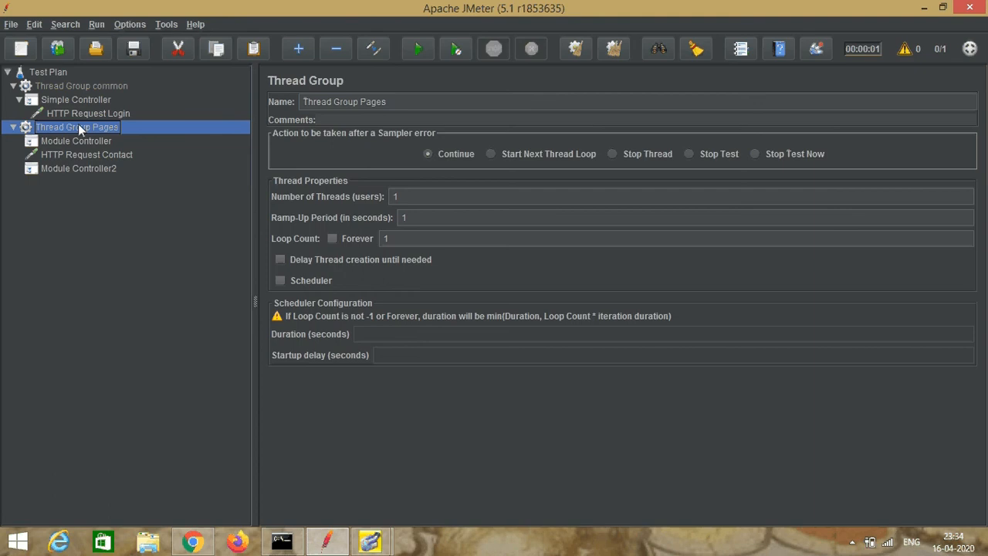
pyautogui.rightClick(80, 129)
pyautogui.moveTo(288, 130)
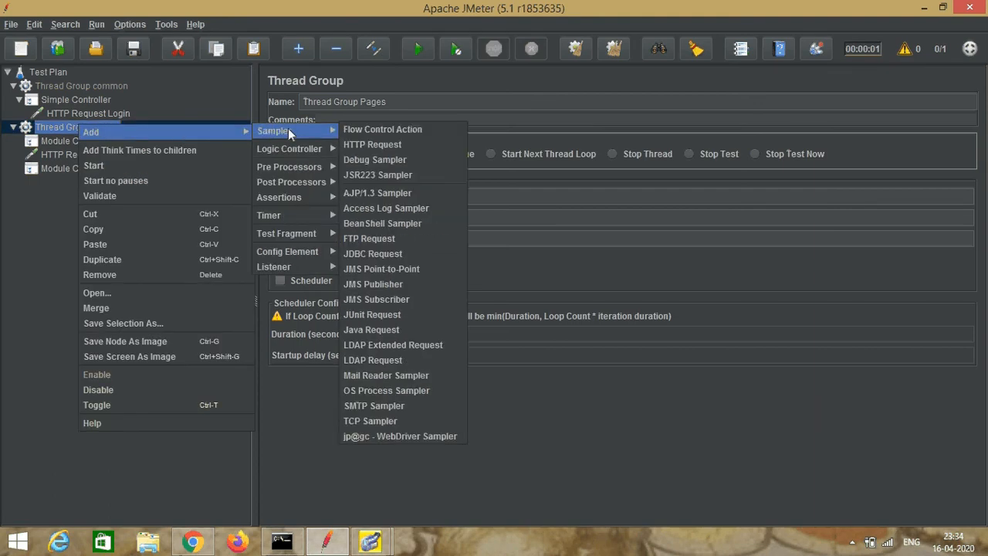
pyautogui.click(359, 144)
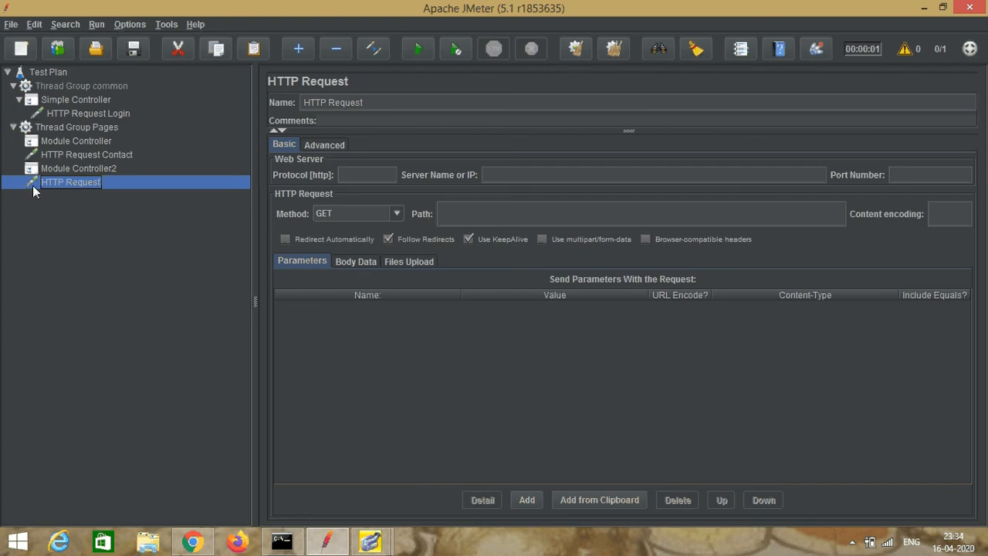
pyautogui.click(382, 102)
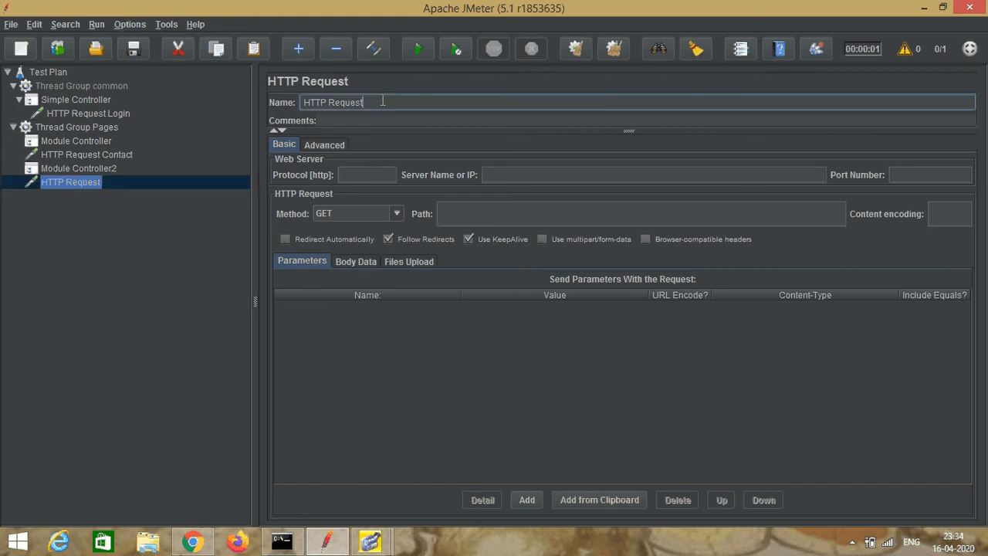
pyautogui.write('Training')
pyautogui.click(494, 171)
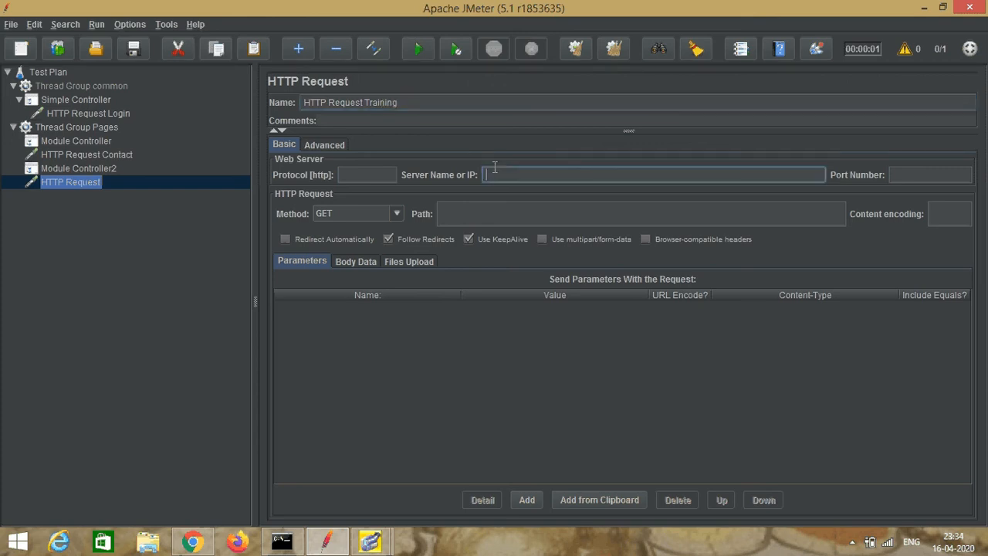
pyautogui.write('www.nethorizonconsultancy.com')
# Step: Switch to Chrome, open the website's Training page and select htraining.aspx in its address for copying
pyautogui.click(448, 213)
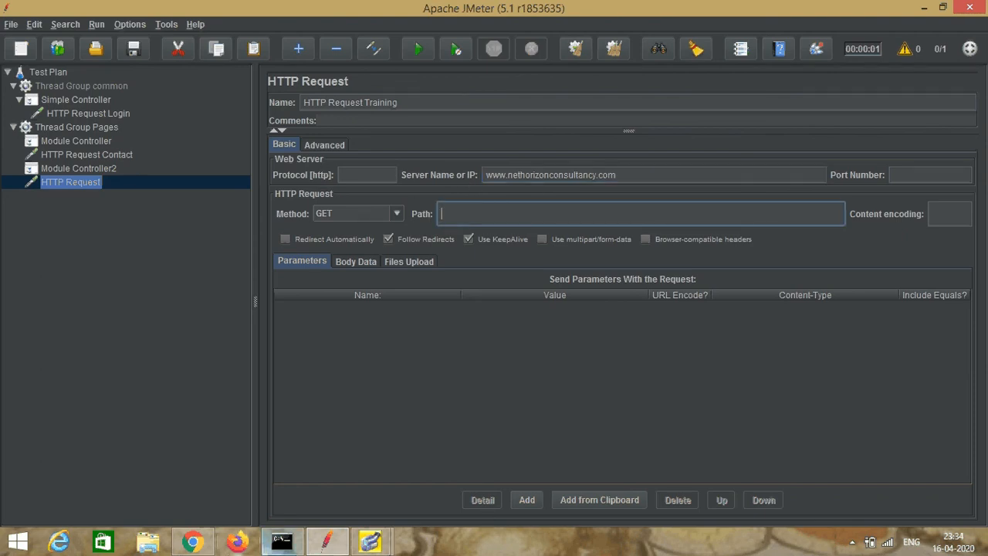
pyautogui.click(193, 541)
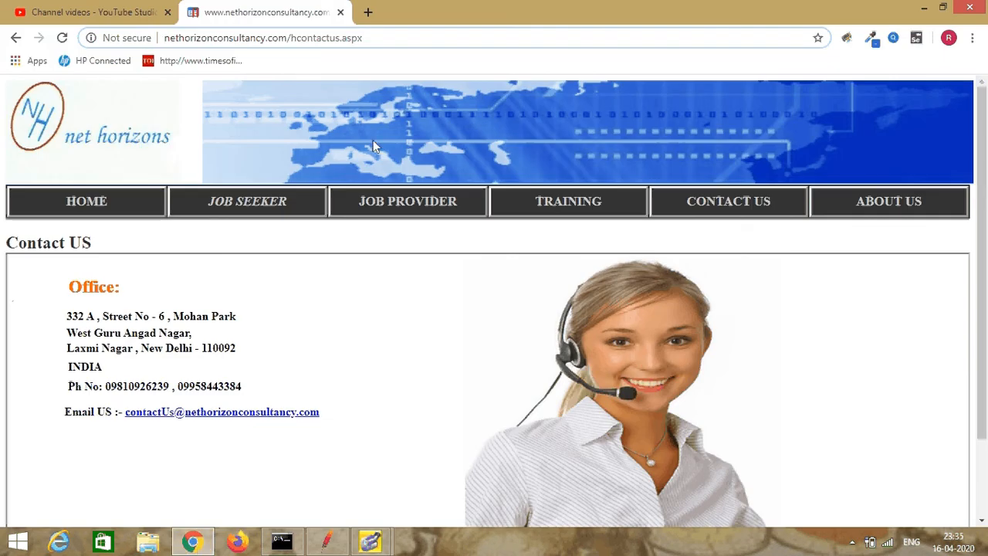
pyautogui.click(587, 201)
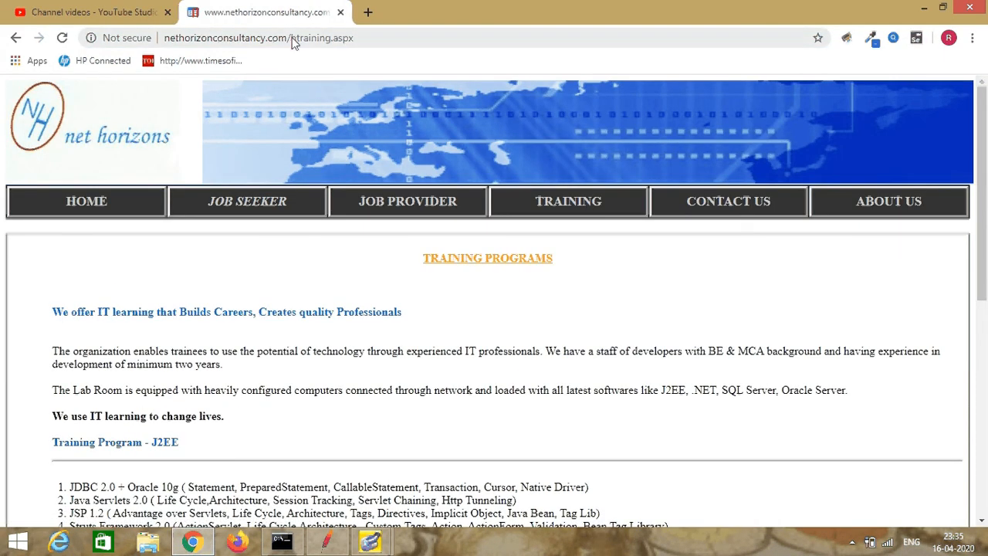
pyautogui.click(293, 37)
pyautogui.doubleClick(334, 38)
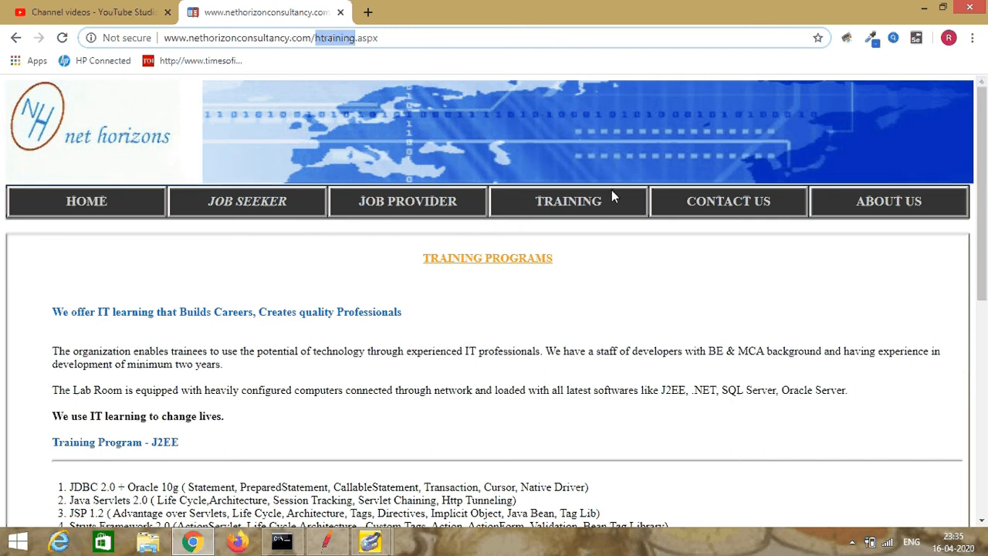
pyautogui.hotkey('shift', 'Right')
pyautogui.hotkey('shift', 'Right')
pyautogui.hotkey('shift', 'Right')
pyautogui.hotkey('shift', 'Right')
pyautogui.hotkey('shift', 'Right')
pyautogui.hotkey('ctrl', 'c')
# Step: Switch back to JMeter and set the training request's path to /htraining.aspx using the copied page name
pyautogui.click(326, 541)
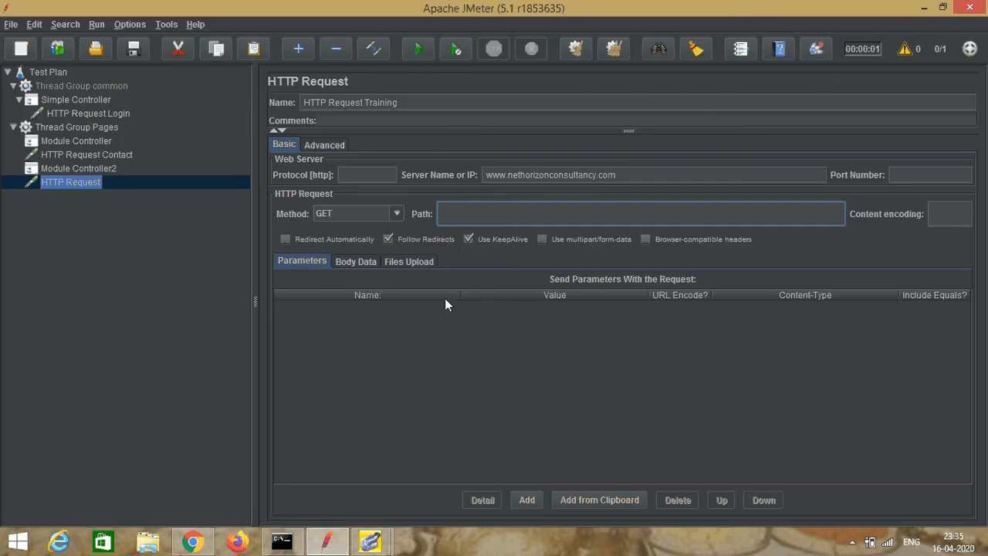
pyautogui.hotkey('ctrl', 'v')
pyautogui.press('Home')
pyautogui.write('/')
# Step: Review the settings of Thread Group common and its HTTP Request Login
pyautogui.click(143, 86)
pyautogui.click(120, 83)
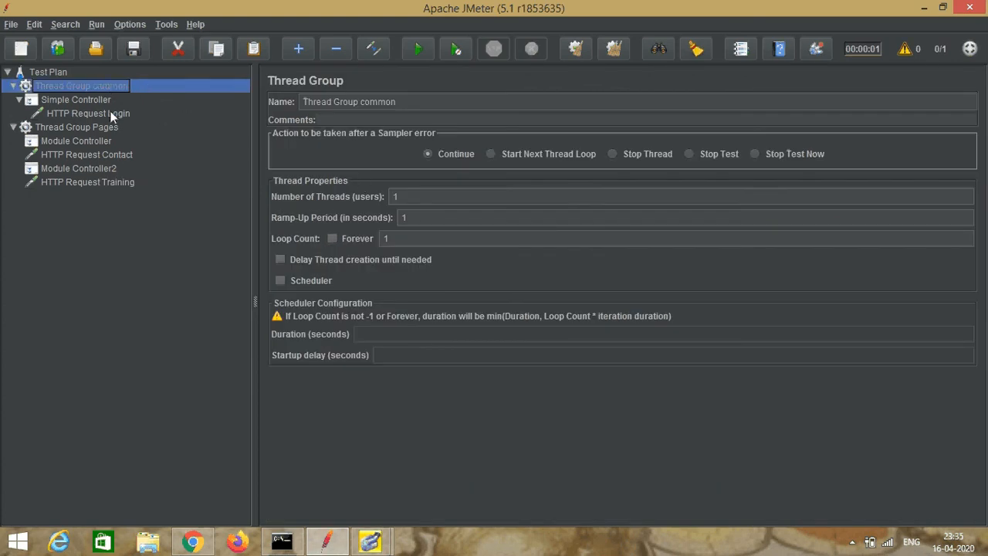
pyautogui.click(109, 112)
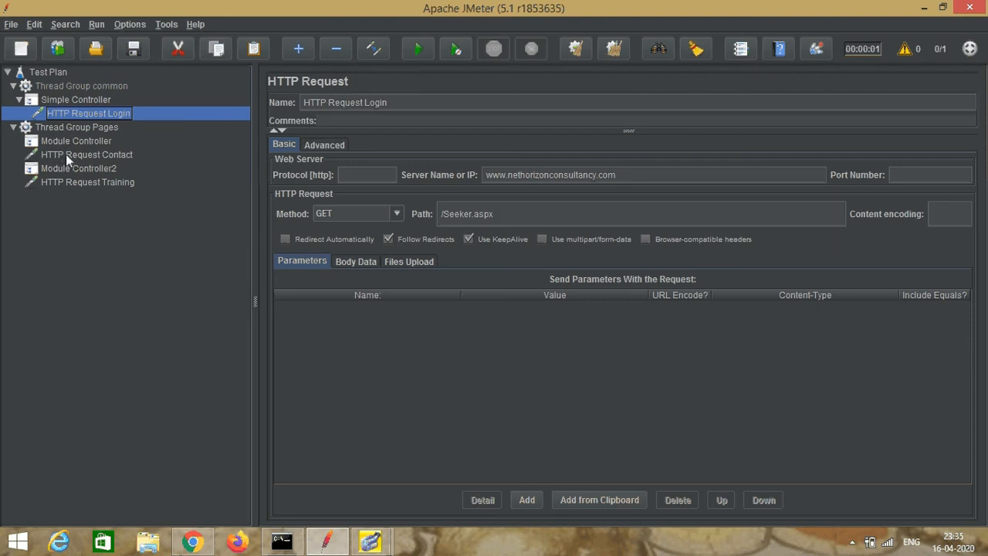
# Step: Add a View Results Tree listener to the Test Plan
pyautogui.click(33, 73)
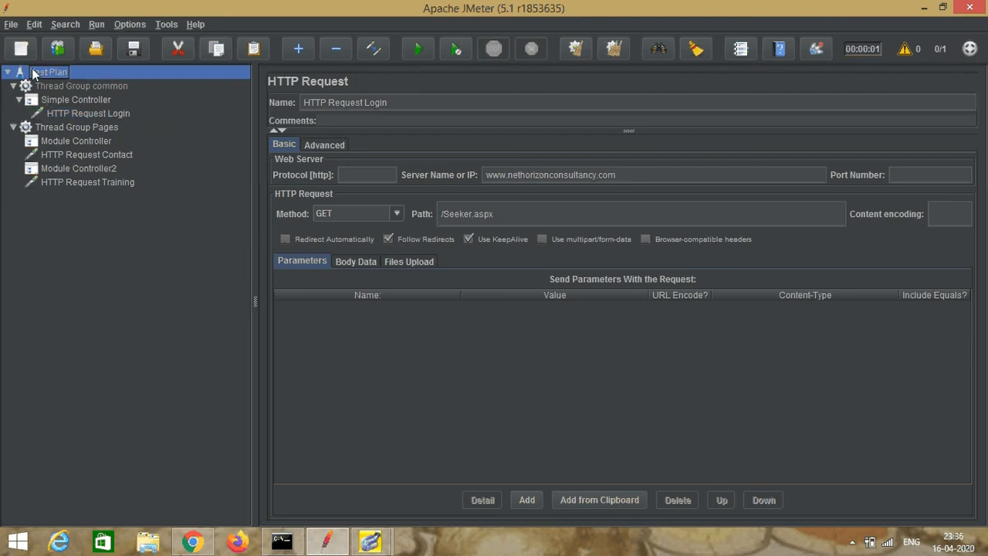
pyautogui.rightClick(33, 73)
pyautogui.moveTo(185, 75)
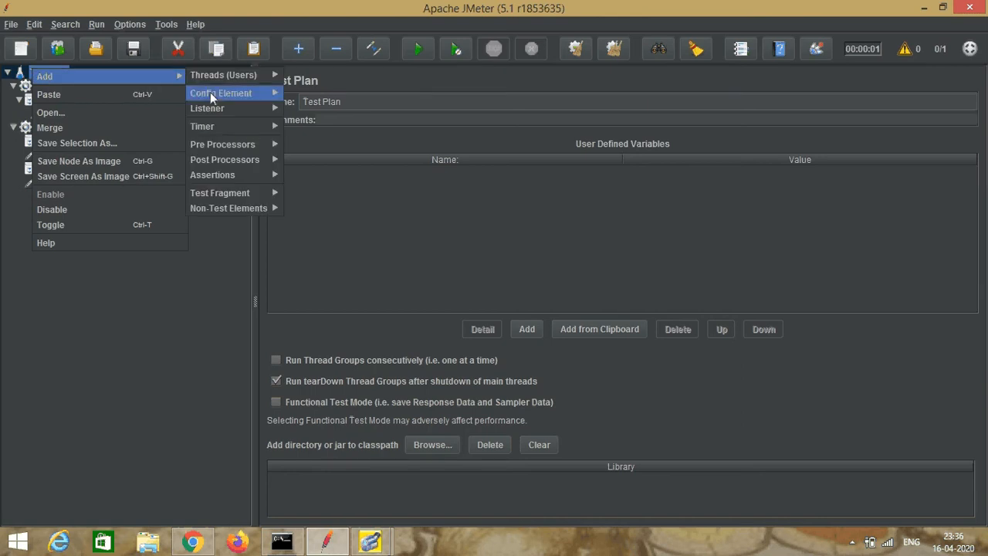
pyautogui.moveTo(247, 107)
pyautogui.click(305, 109)
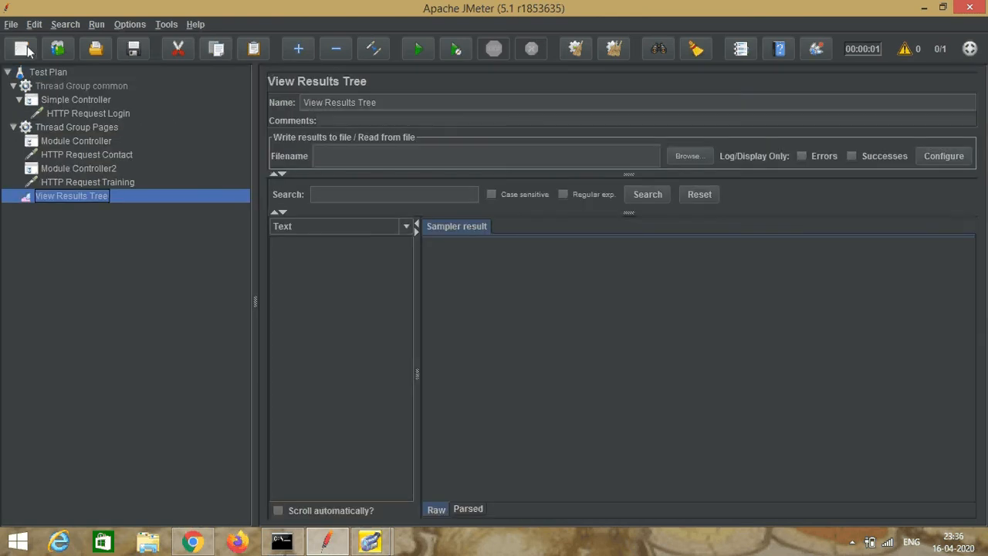
# Step: Save the test plan as modulecontroller.jmx in the jmetertest1 folder on the Desktop
pyautogui.click(11, 25)
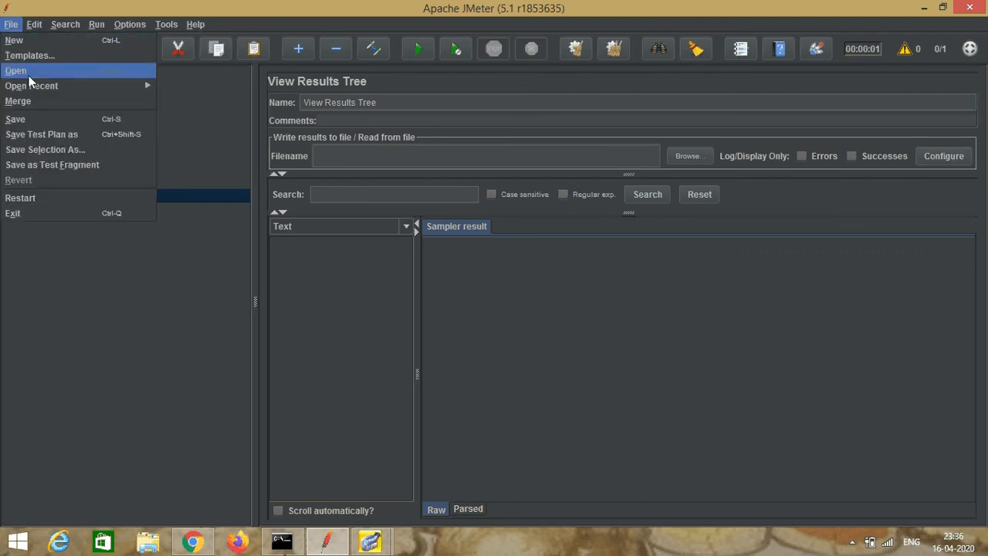
pyautogui.click(48, 135)
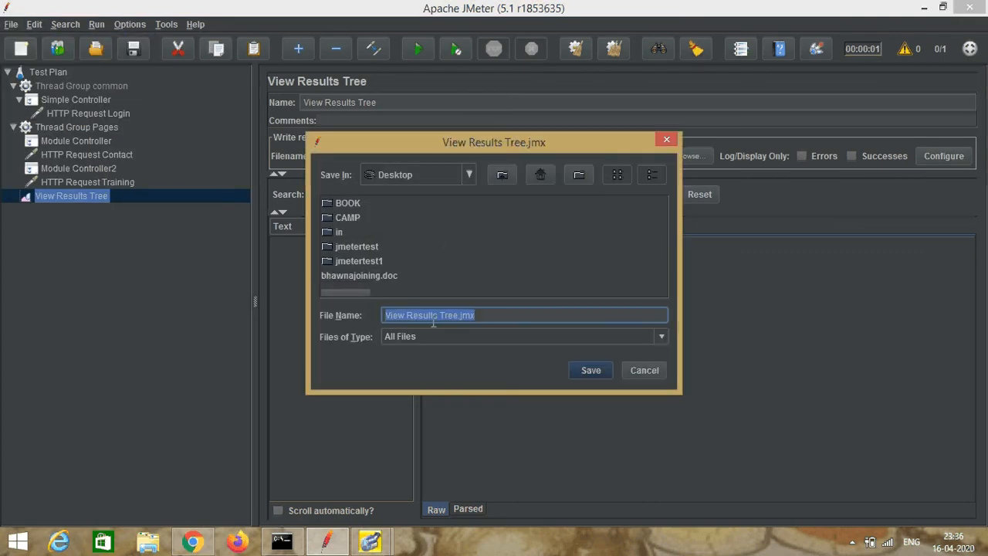
pyautogui.doubleClick(349, 261)
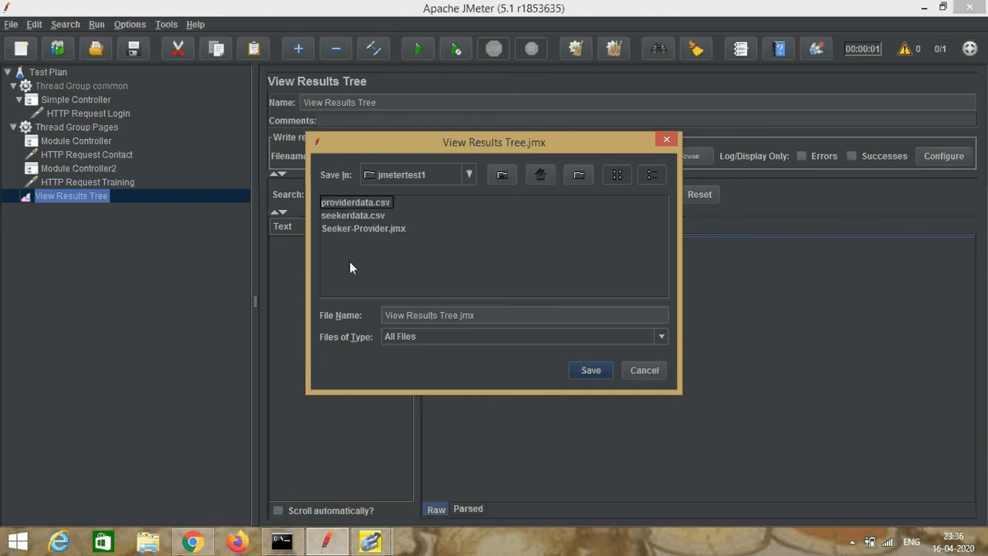
pyautogui.click(455, 316)
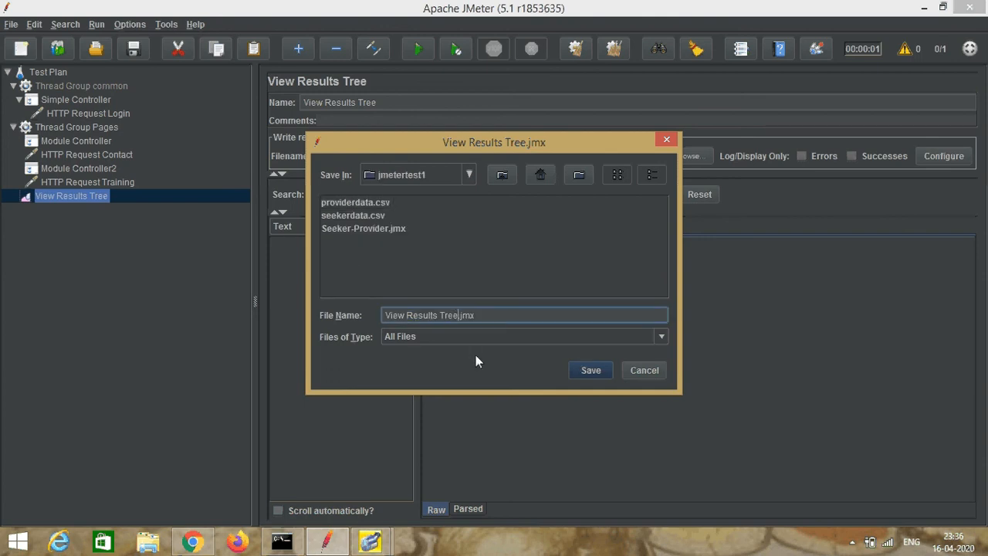
pyautogui.press('BackSpace')
pyautogui.press('BackSpace')
pyautogui.press('BackSpace')
pyautogui.press('BackSpace')
pyautogui.press('BackSpace')
pyautogui.press('BackSpace')
pyautogui.press('BackSpace')
pyautogui.press('BackSpace')
pyautogui.press('BackSpace')
pyautogui.press('BackSpace')
pyautogui.press('BackSpace')
pyautogui.press('BackSpace')
pyautogui.press('BackSpace')
pyautogui.press('BackSpace')
pyautogui.press('BackSpace')
pyautogui.press('BackSpace')
pyautogui.press('BackSpace')
pyautogui.write('modulecontroller')
pyautogui.click(586, 368)
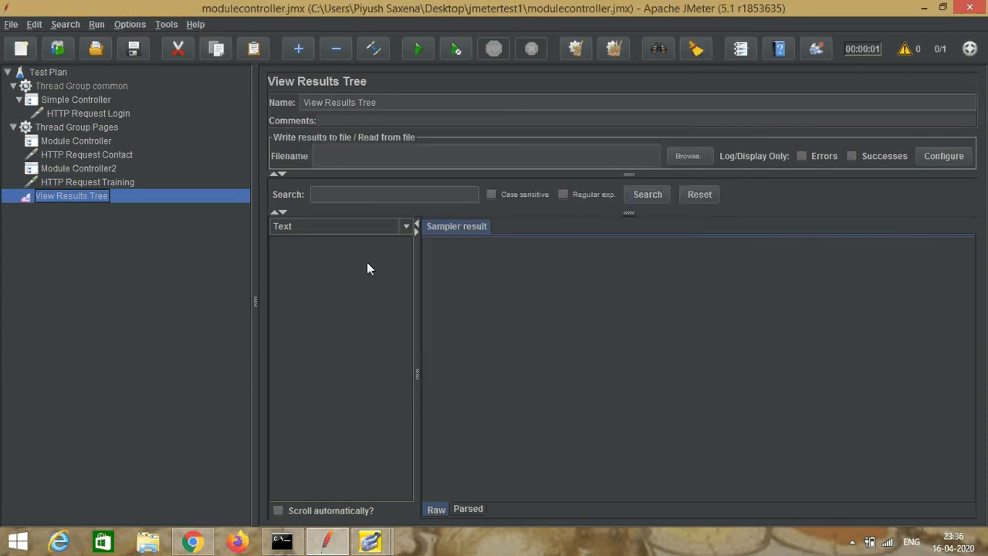
# Step: Run the test plan, inspect the executed requests in View Results Tree, and collapse Thread Group common
pyautogui.click(53, 72)
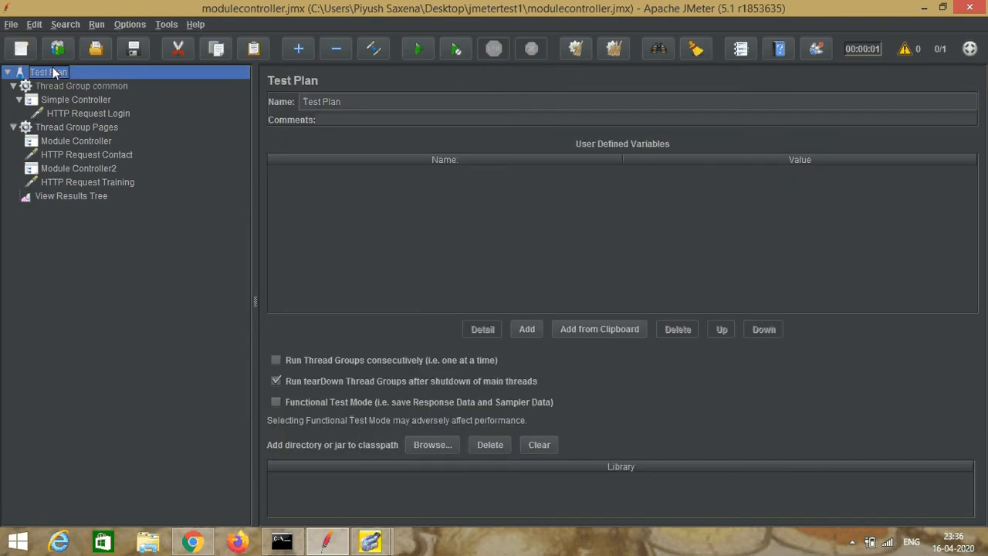
pyautogui.click(419, 49)
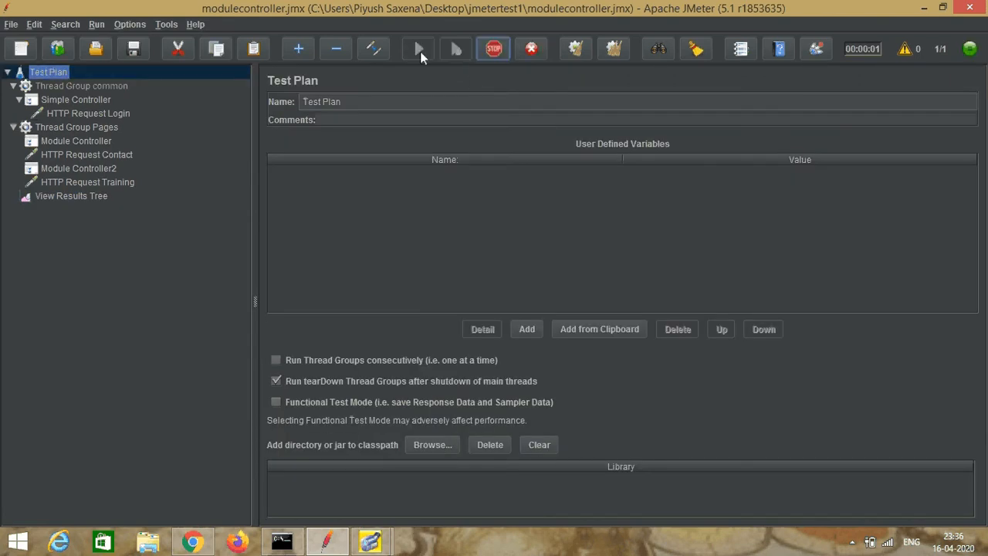
pyautogui.click(68, 197)
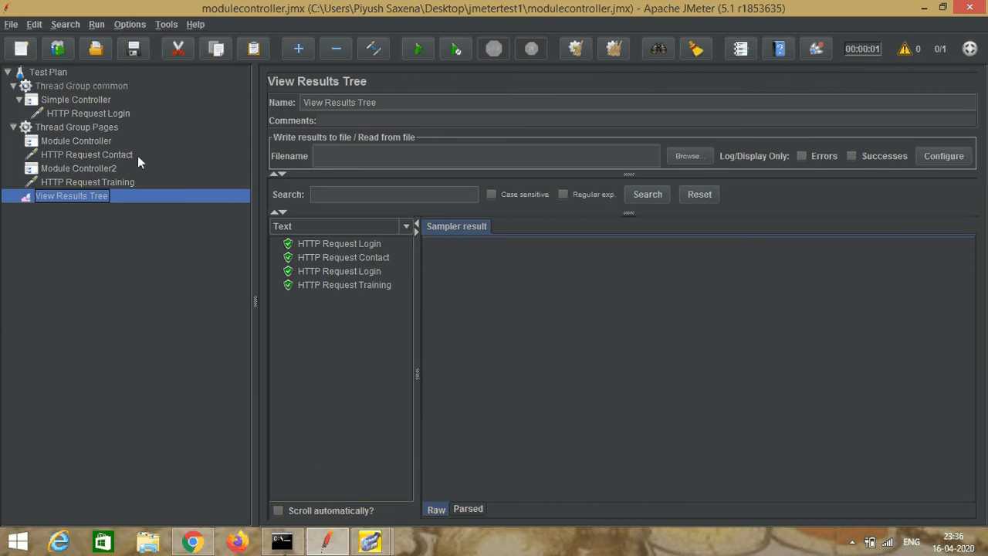
pyautogui.click(13, 87)
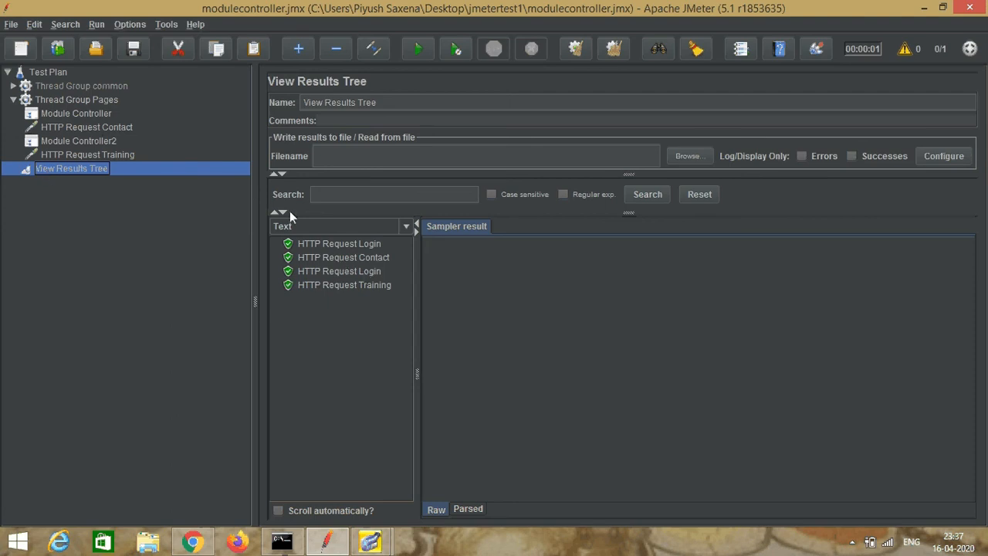
# Step: Create a new empty test plan and add a Thread Group to it
pyautogui.click(11, 24)
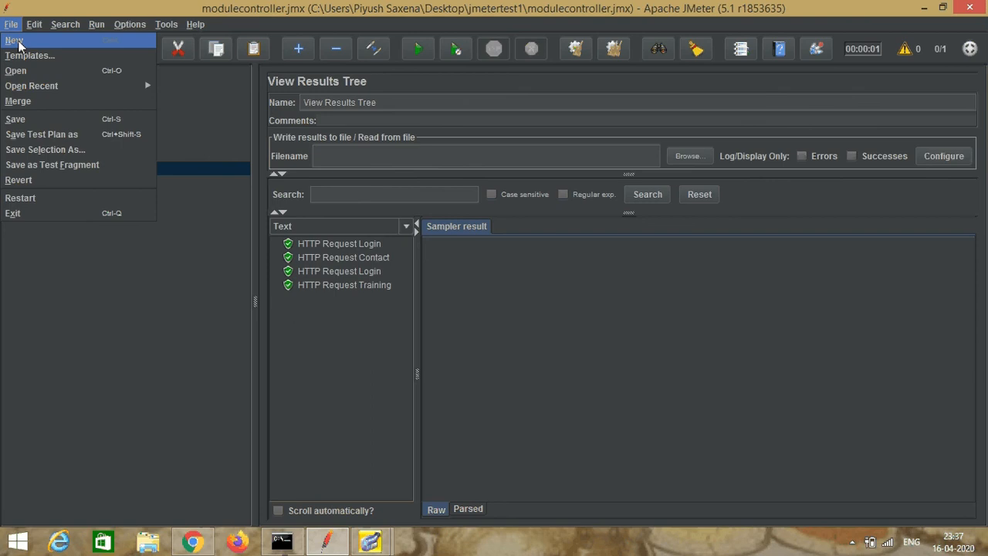
pyautogui.click(22, 46)
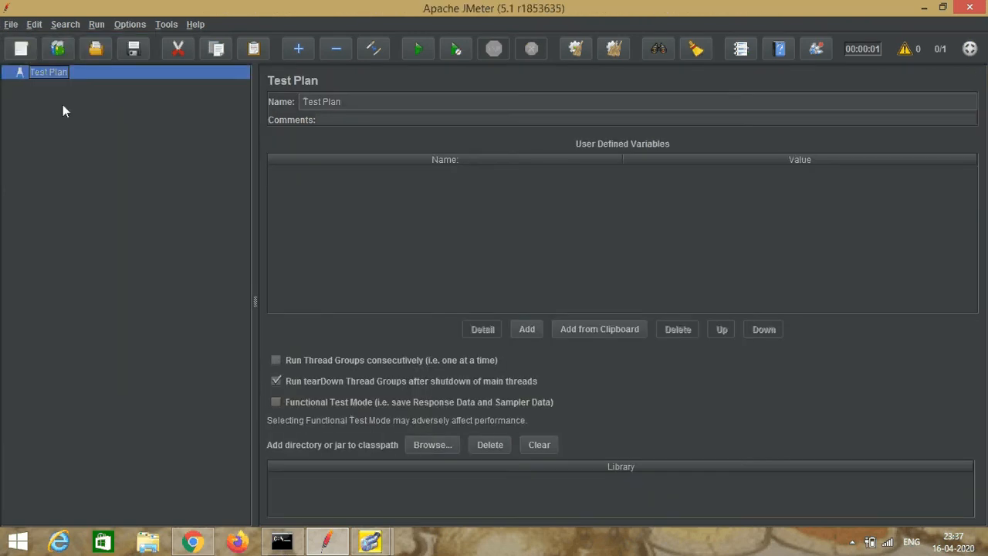
pyautogui.rightClick(60, 70)
pyautogui.moveTo(63, 77)
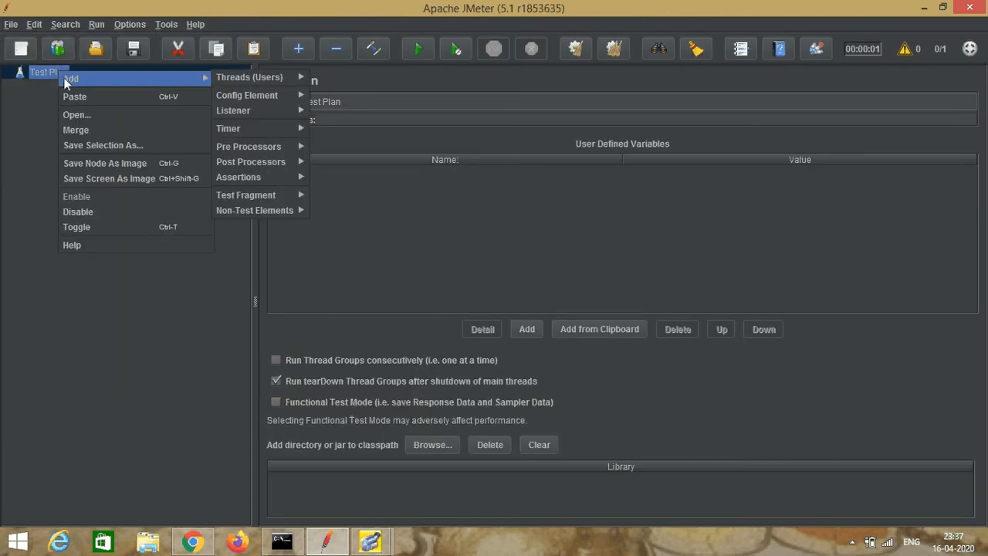
pyautogui.moveTo(253, 80)
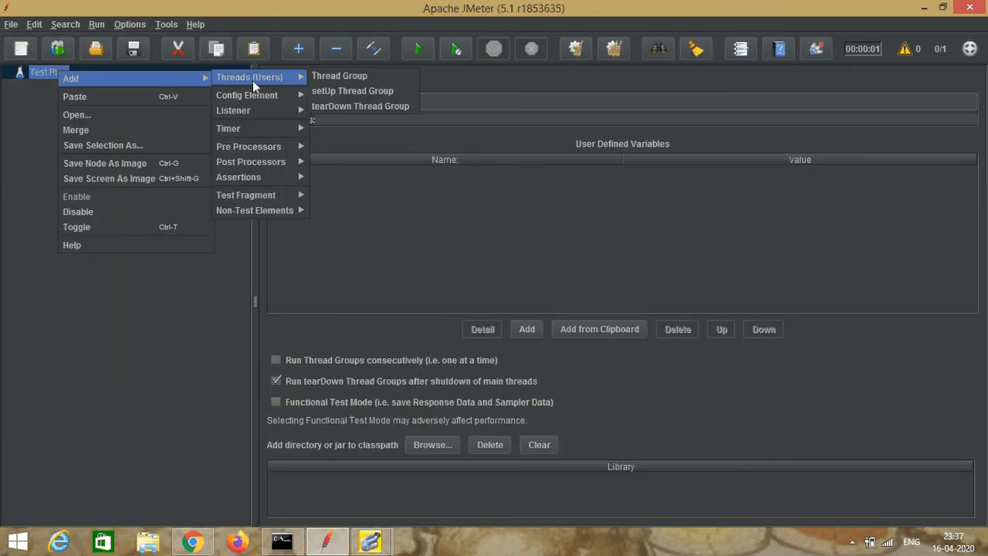
pyautogui.click(342, 77)
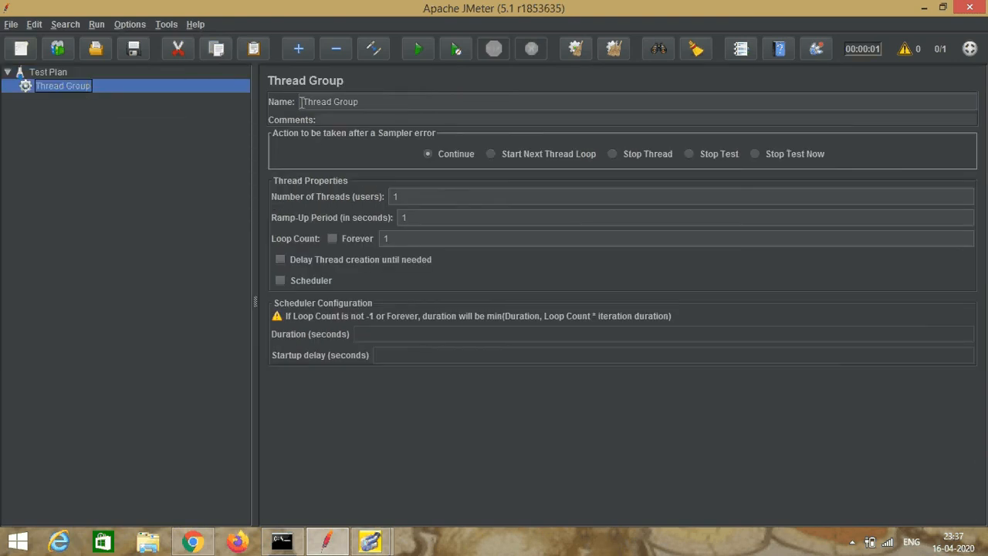
pyautogui.click(365, 102)
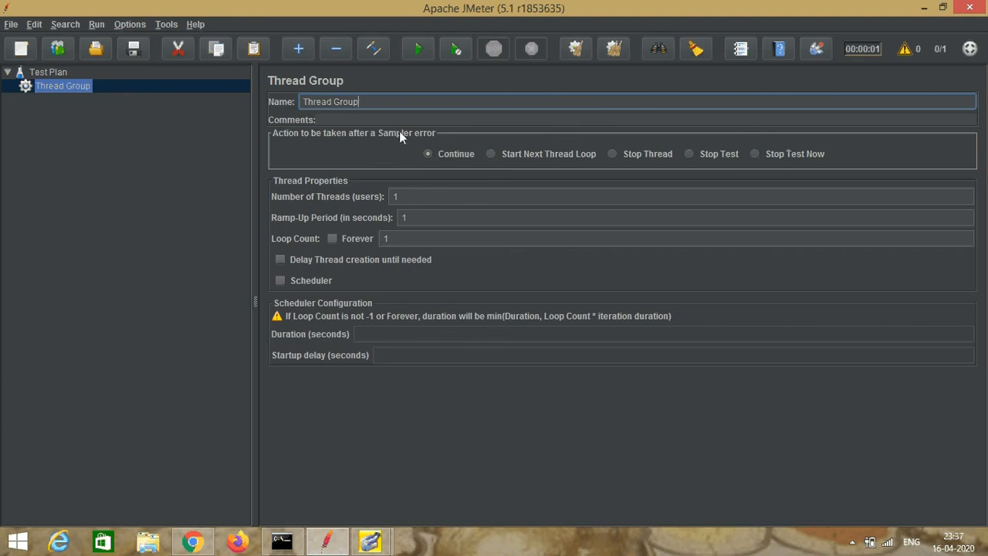
pyautogui.write('h')
pyautogui.press('BackSpace')
pyautogui.click(186, 224)
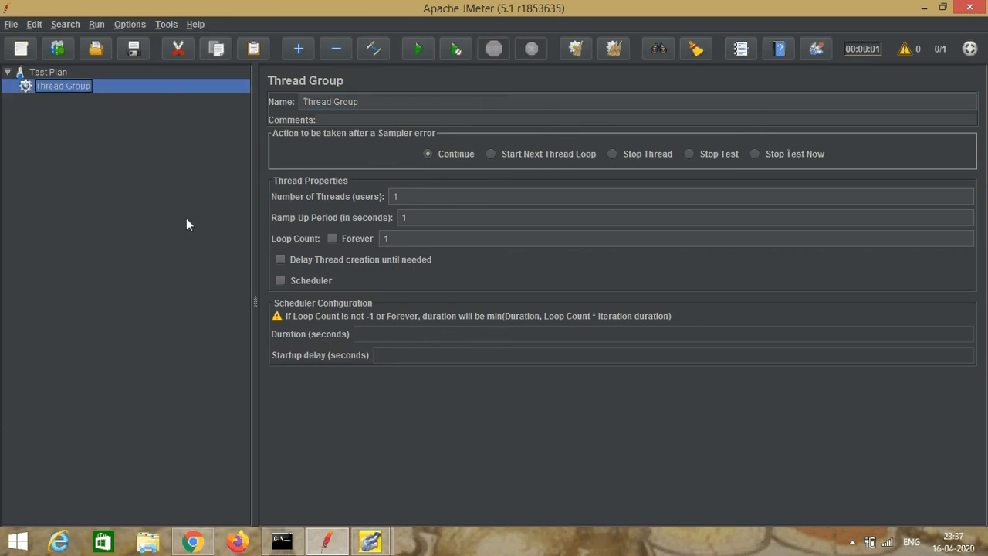
# Step: Add an HTTP Request sampler under the Thread Group
pyautogui.rightClick(68, 85)
pyautogui.moveTo(120, 98)
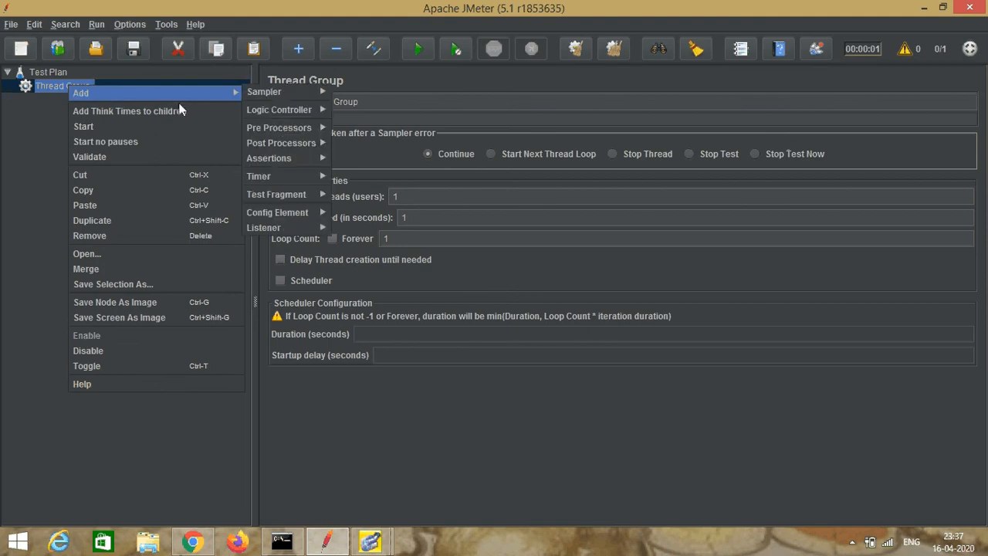
pyautogui.moveTo(245, 91)
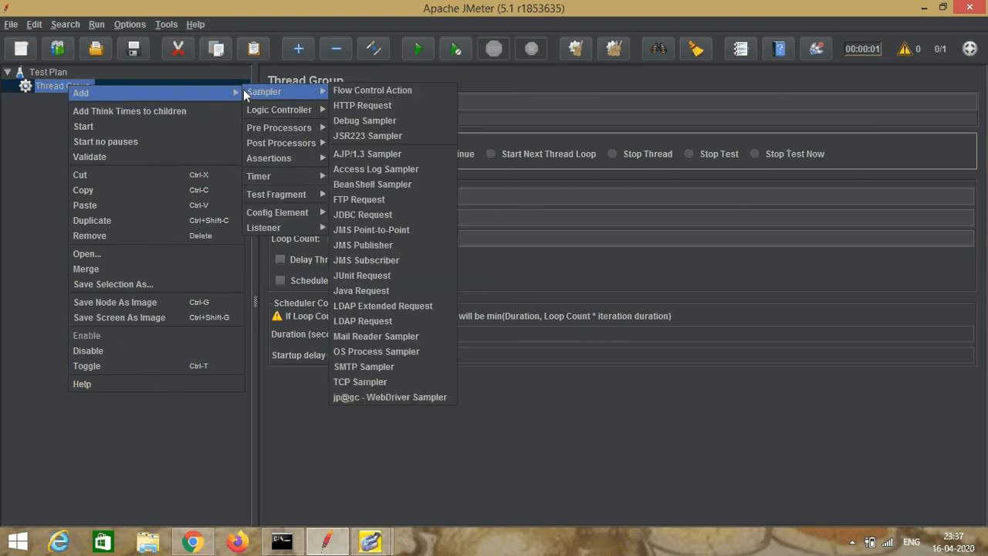
pyautogui.click(349, 108)
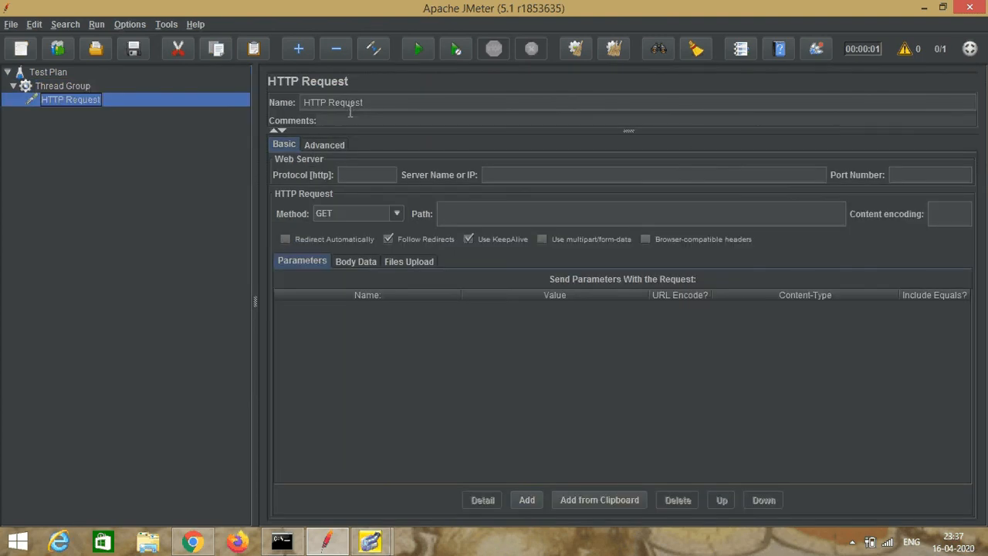
pyautogui.click(384, 101)
pyautogui.write('home')
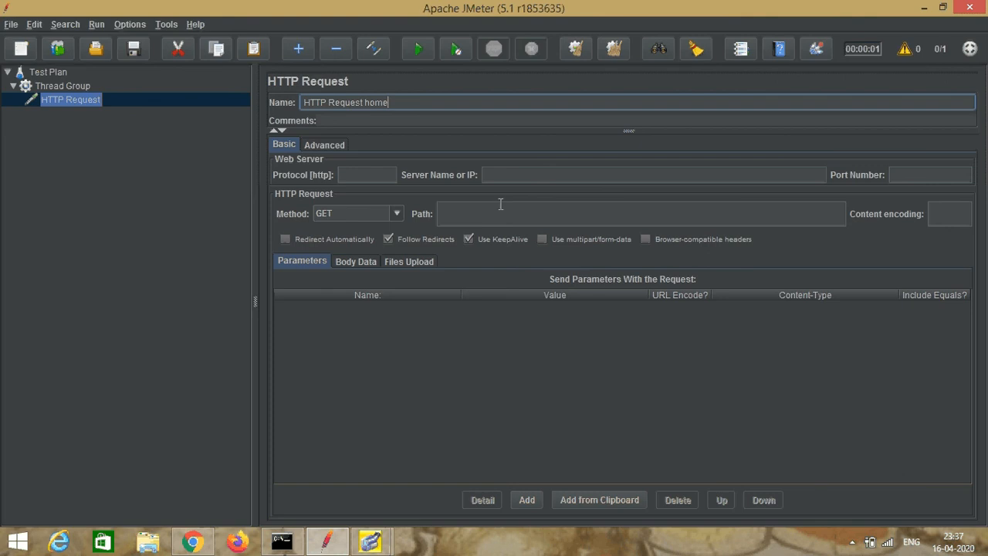
pyautogui.click(497, 176)
pyautogui.write('w')
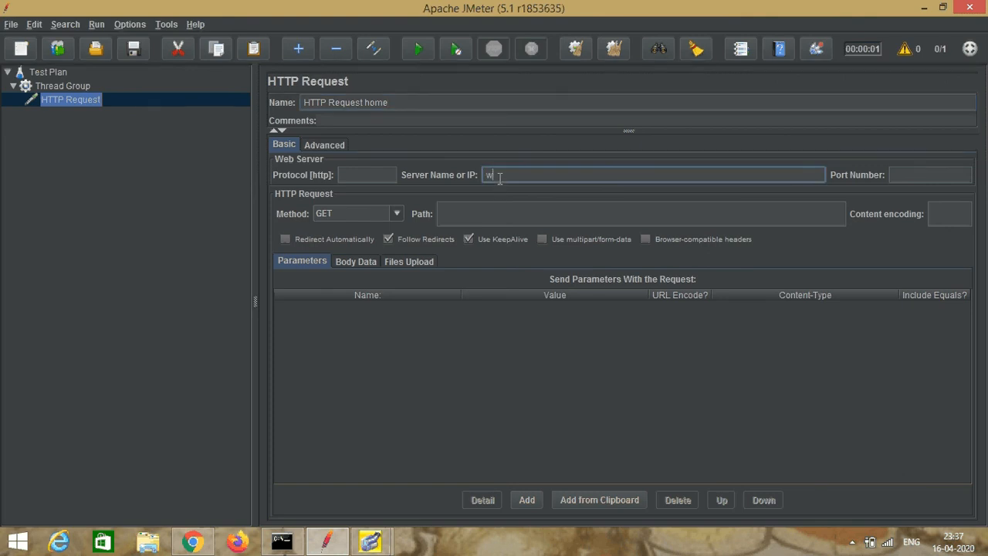
pyautogui.write('ww.nethorizonconsultan')
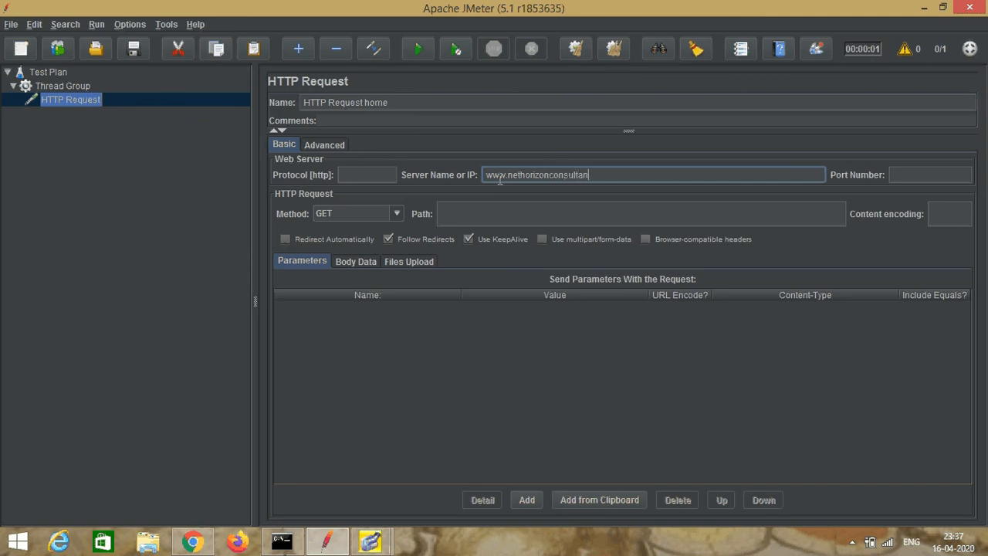
pyautogui.write('cy.com')
pyautogui.click(76, 101)
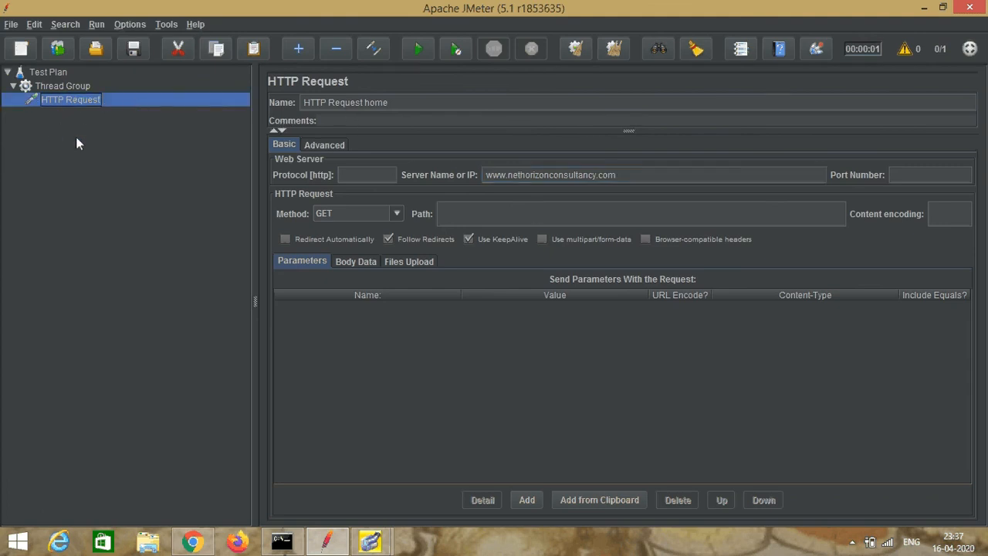
# Step: Add a second HTTP Request sampler under the Thread Group
pyautogui.click(50, 85)
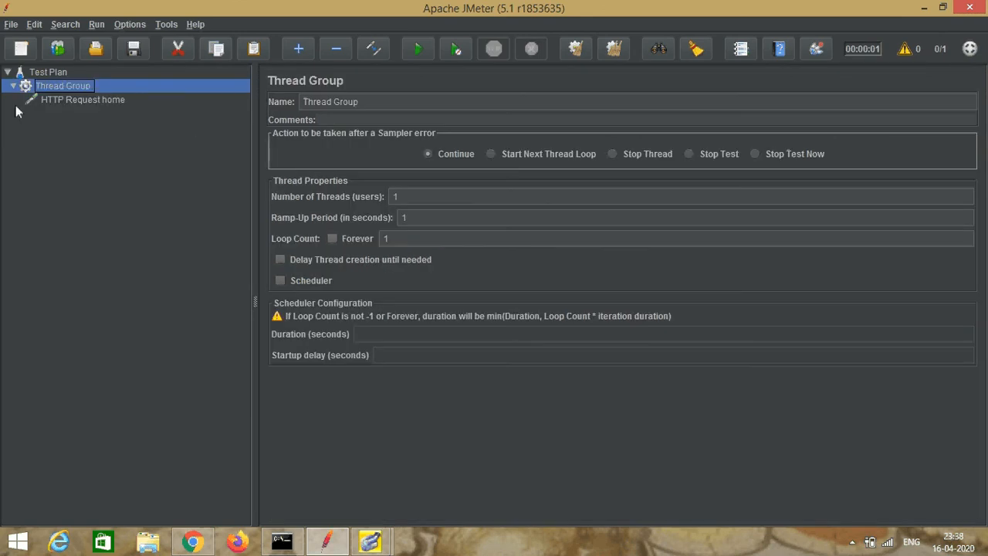
pyautogui.rightClick(61, 85)
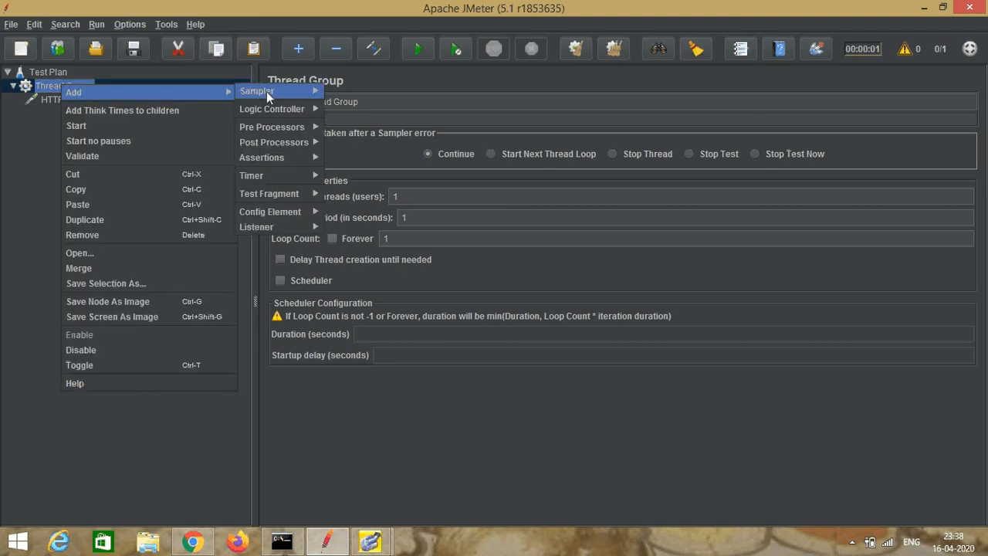
pyautogui.moveTo(278, 89)
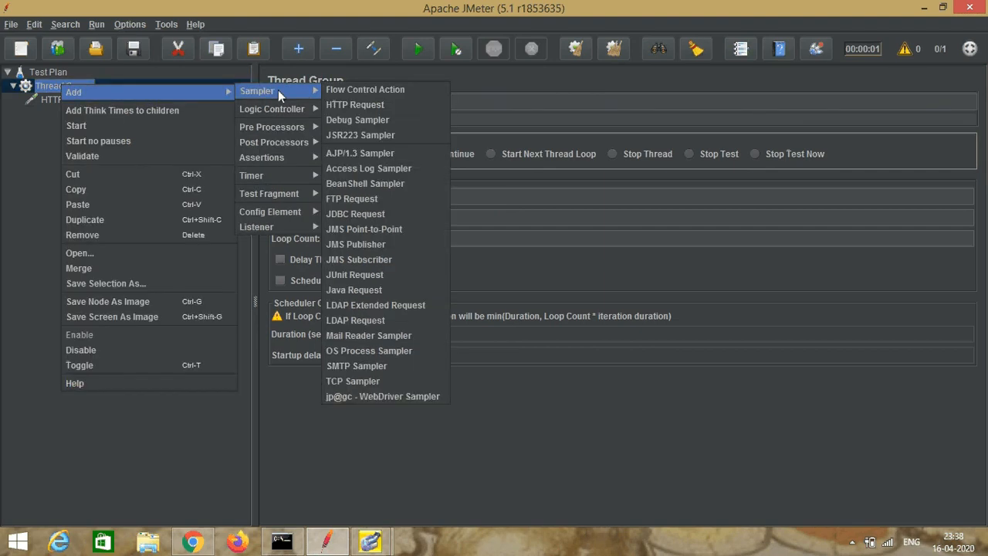
pyautogui.click(363, 106)
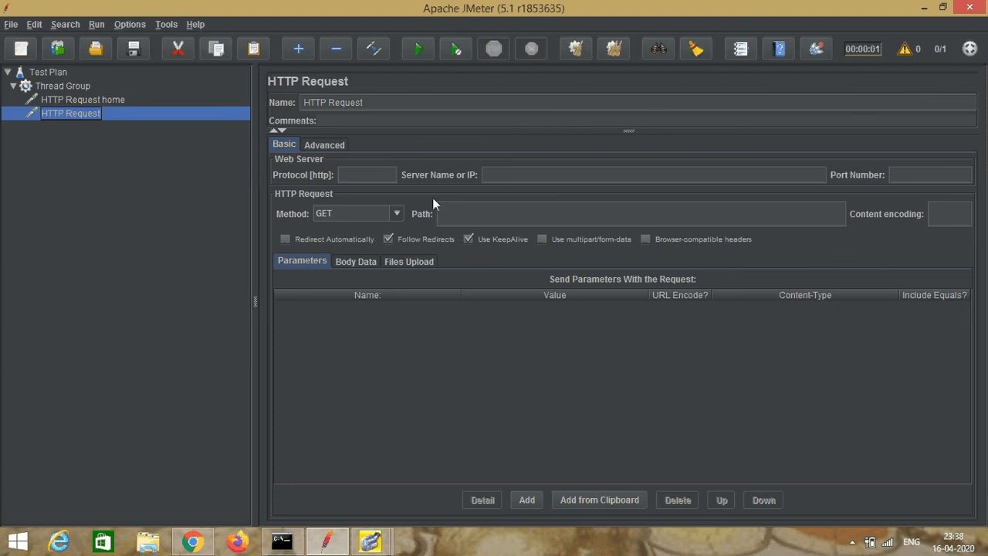
pyautogui.click(507, 175)
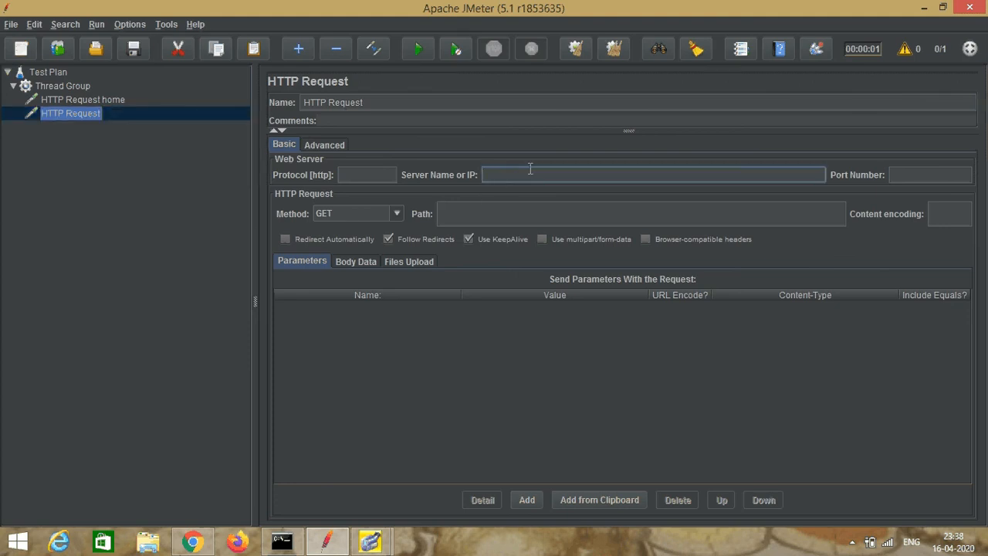
pyautogui.write('www.nethorizonconsultancy.com')
pyautogui.click(456, 216)
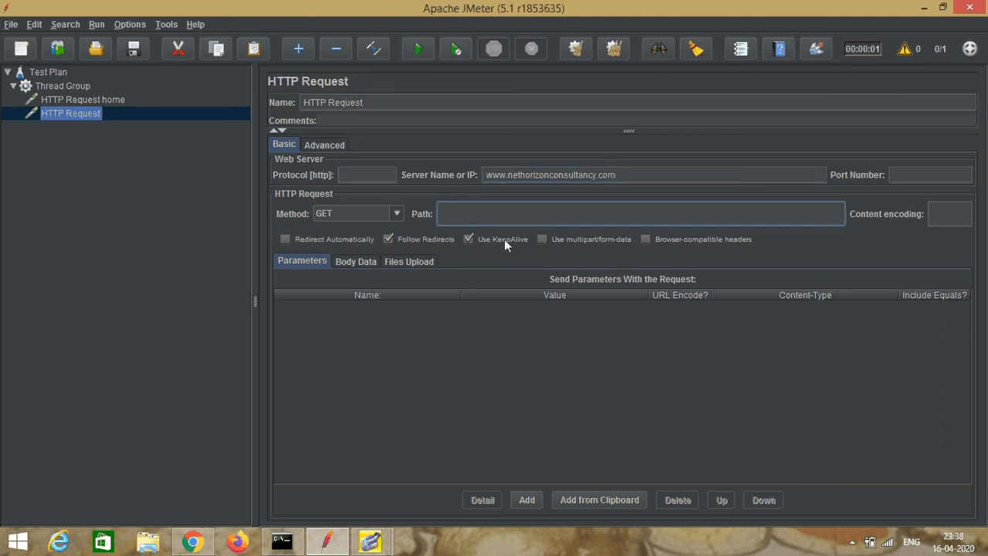
pyautogui.write('/')
pyautogui.click(640, 177)
pyautogui.write('/')
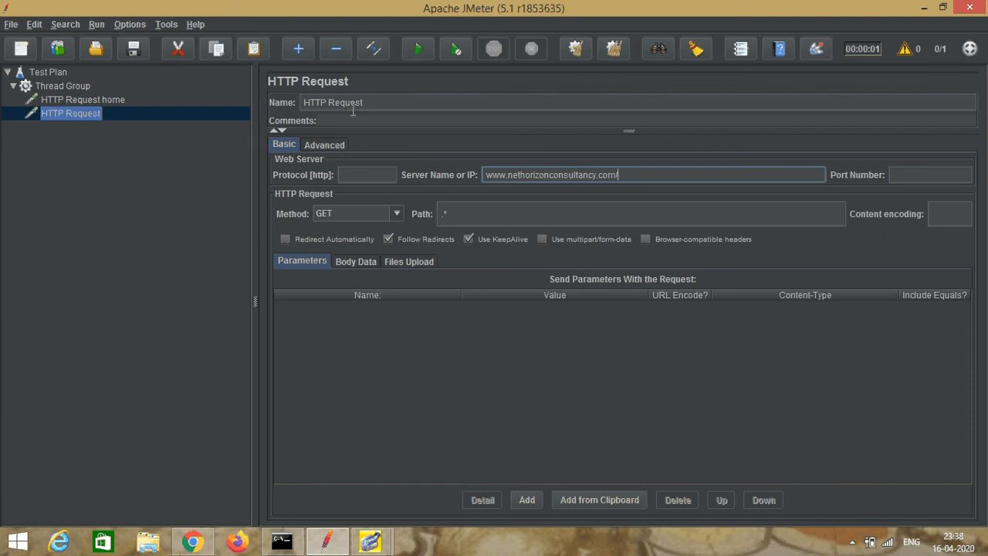
# Step: Rename the second HTTP Request sampler as HTTP Request Links
pyautogui.click(375, 102)
pyautogui.write('Links')
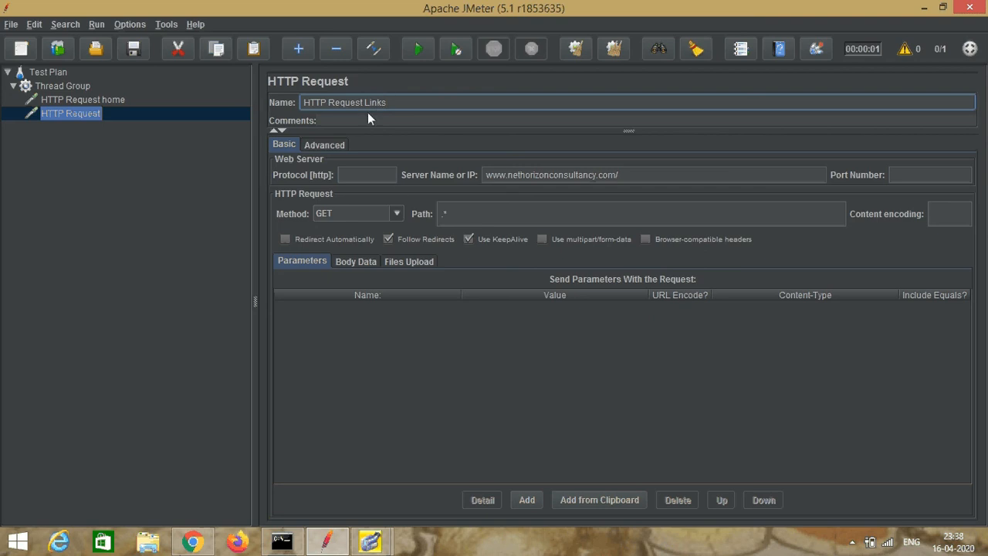
pyautogui.click(444, 215)
pyautogui.click(98, 116)
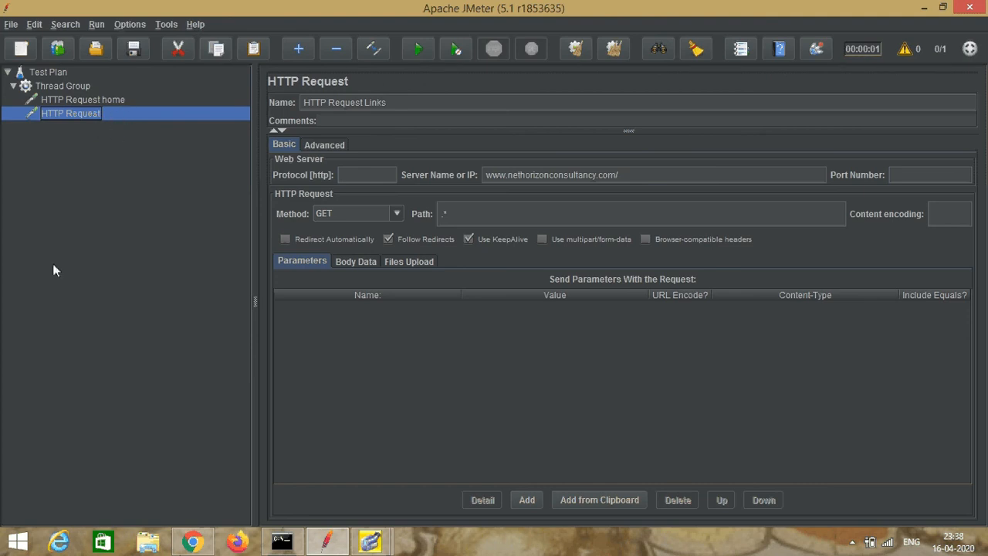
# Step: Add an HTML Link Parser pre-processor to the HTTP Request Links sampler
pyautogui.rightClick(68, 114)
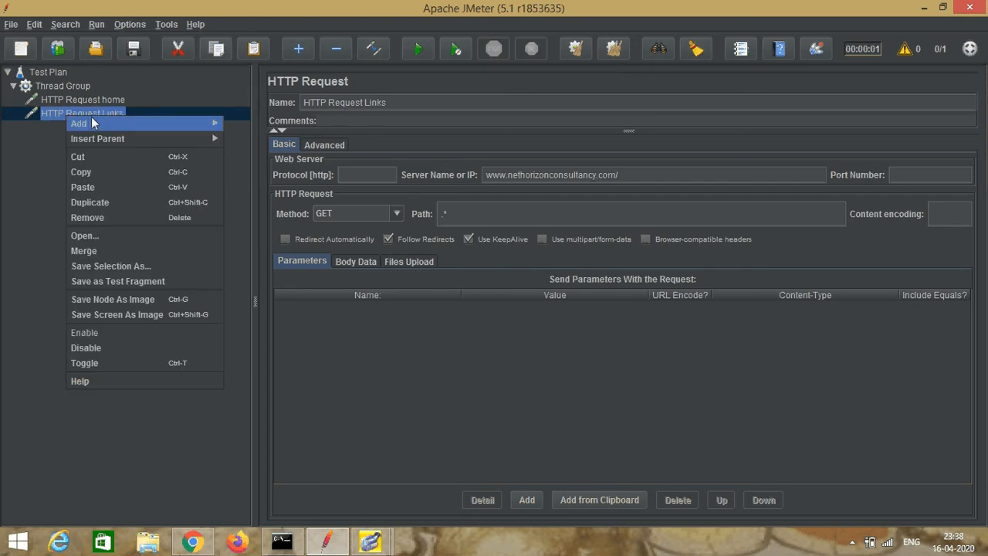
pyautogui.moveTo(101, 122)
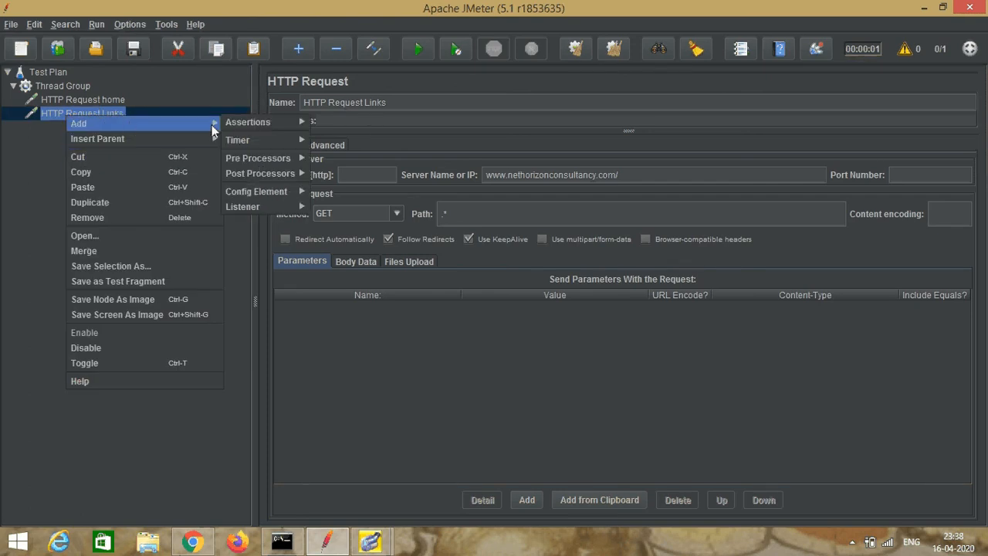
pyautogui.moveTo(245, 165)
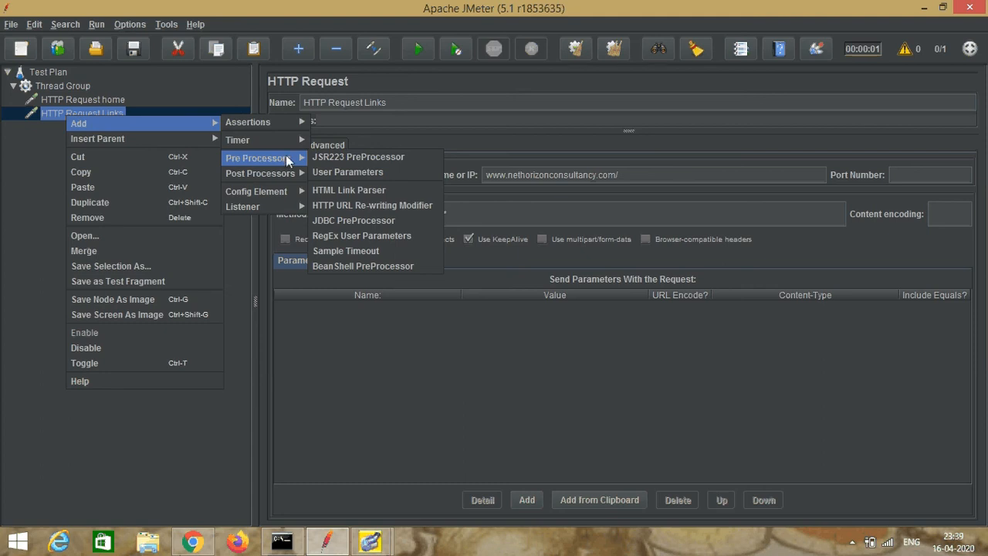
pyautogui.click(360, 191)
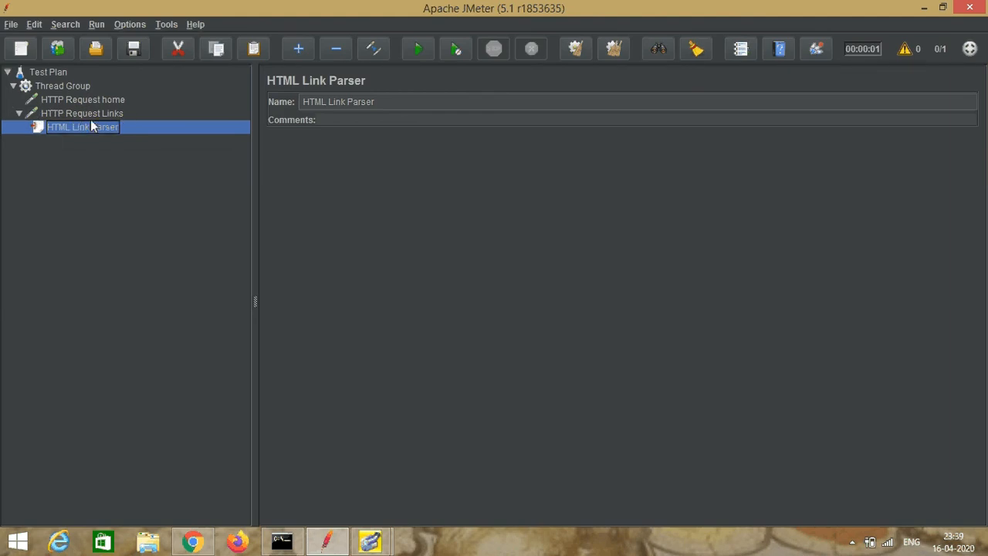
# Step: Add a While Controller to the Thread Group and move HTTP Request Links with its parser inside it
pyautogui.click(74, 85)
pyautogui.rightClick(75, 86)
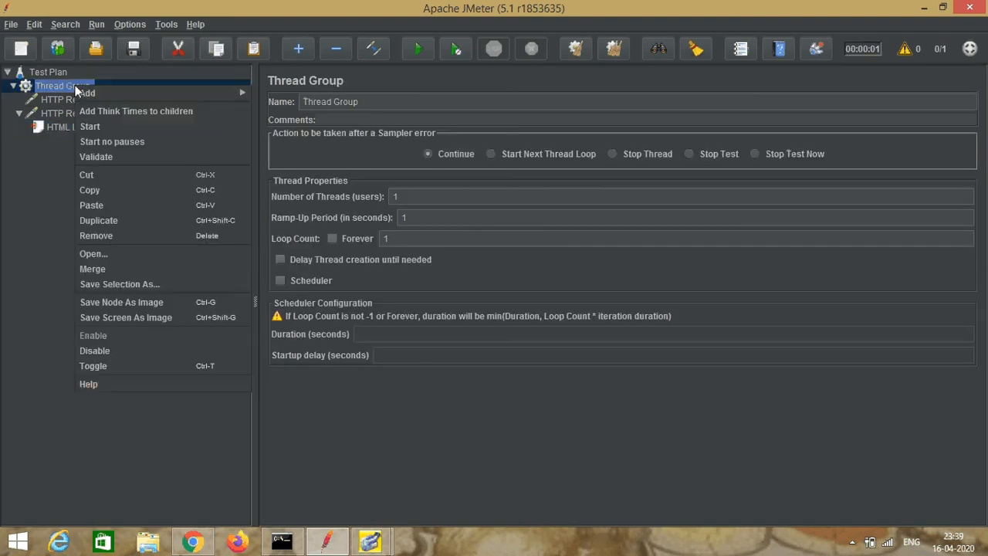
pyautogui.moveTo(208, 95)
pyautogui.moveTo(294, 114)
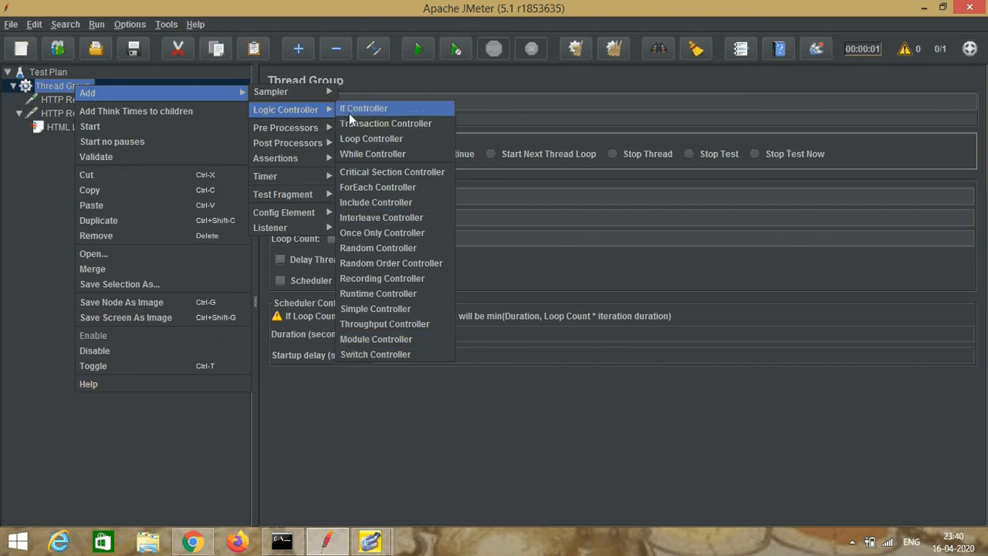
pyautogui.click(357, 155)
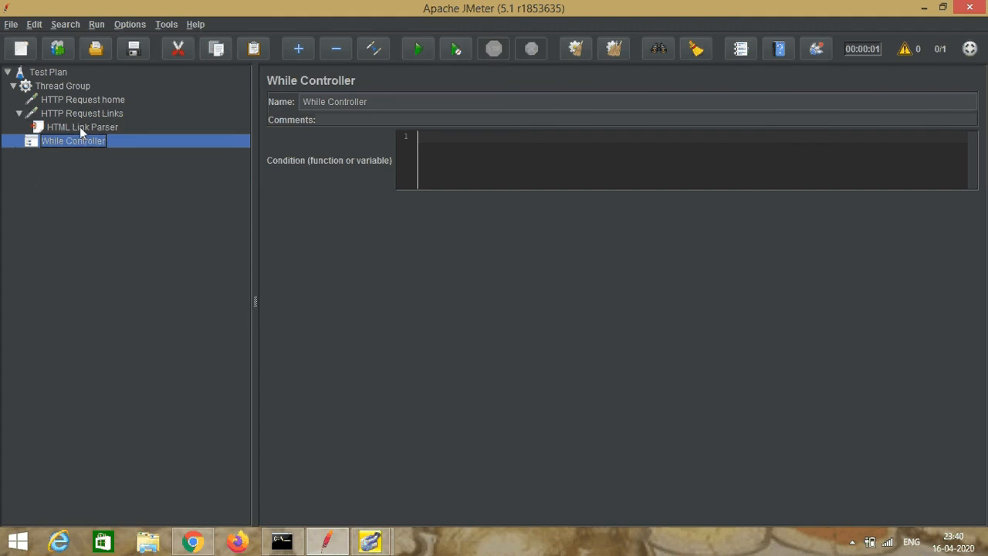
pyautogui.moveTo(61, 113); pyautogui.dragTo(42, 143)
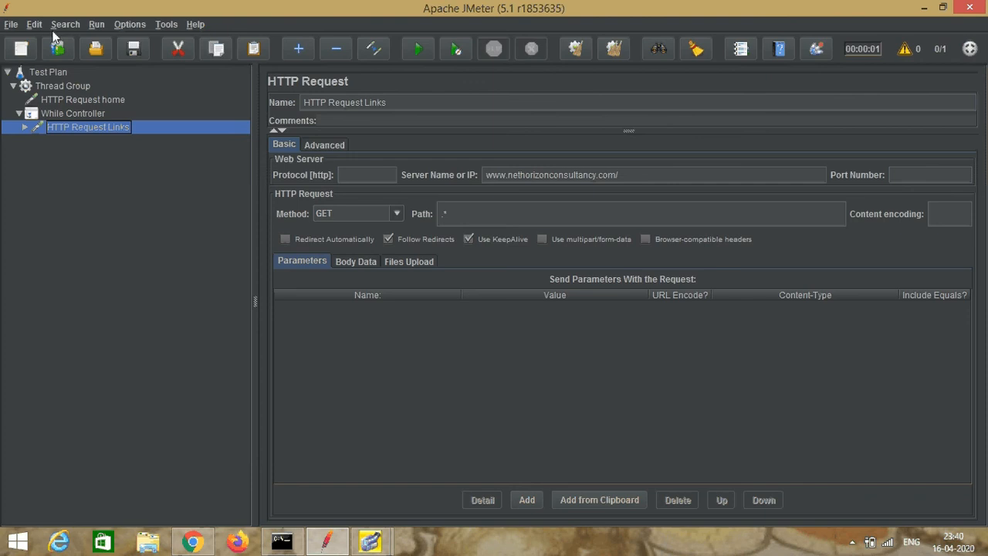
# Step: Run the test plan without saving it and add a View Results Tree listener to the Test Plan
pyautogui.click(417, 48)
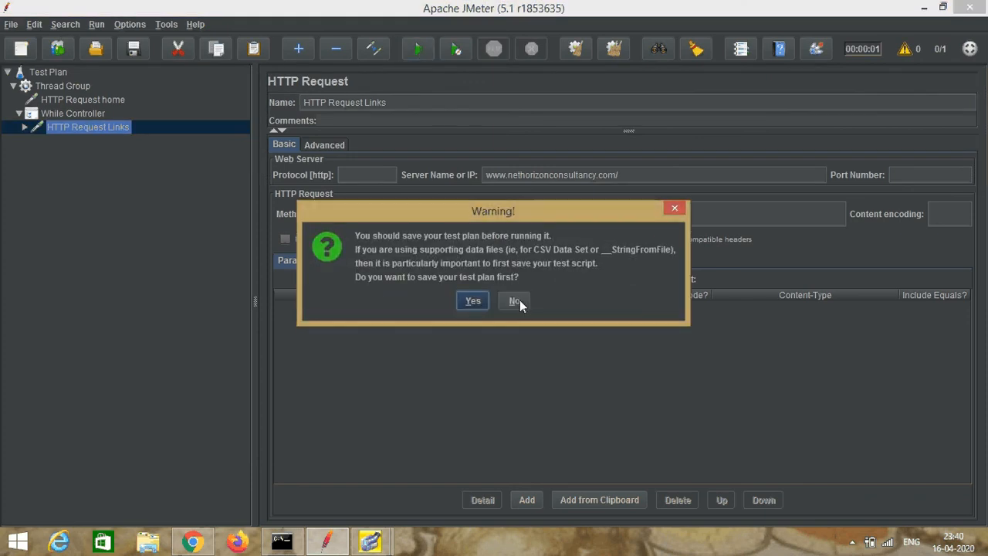
pyautogui.click(516, 301)
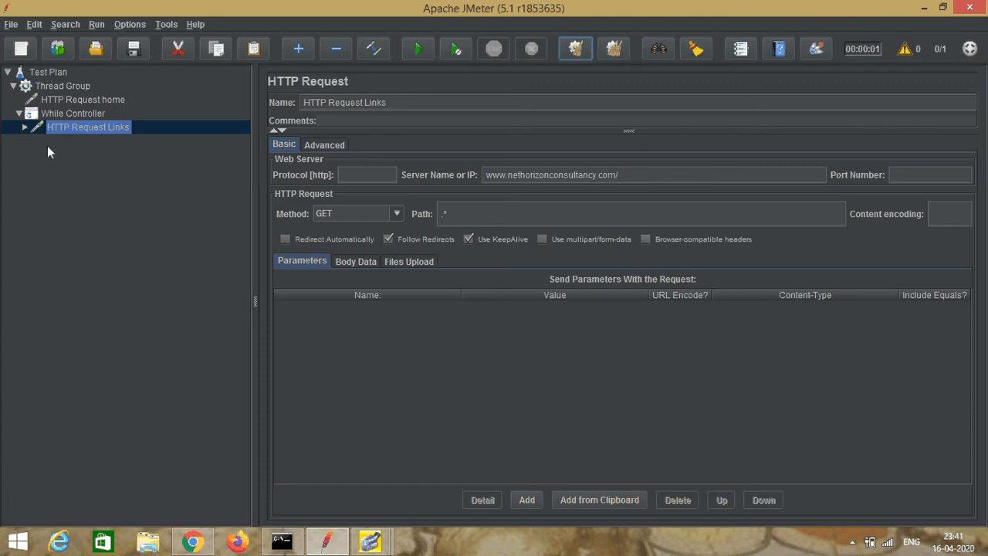
pyautogui.click(42, 73)
pyautogui.rightClick(42, 73)
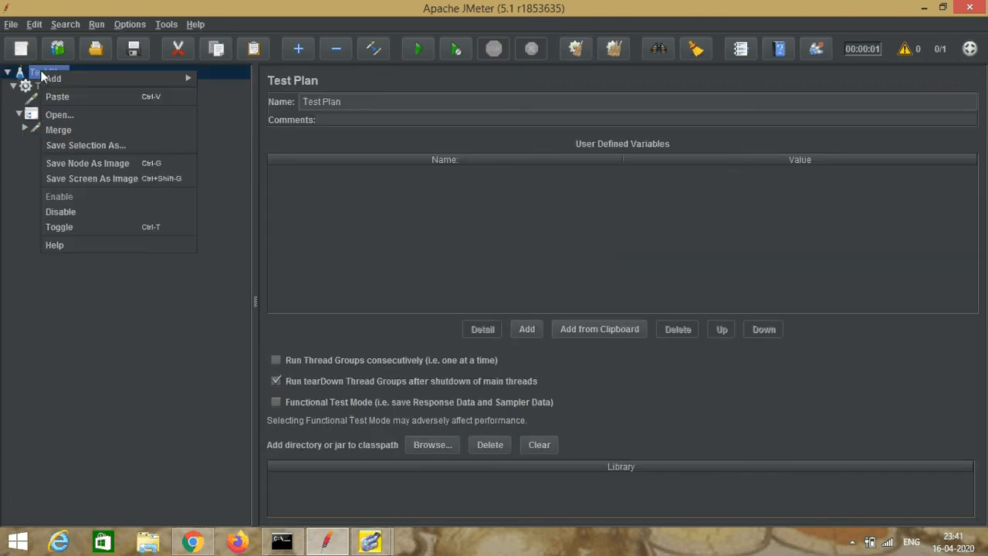
pyautogui.moveTo(172, 79)
pyautogui.moveTo(236, 77)
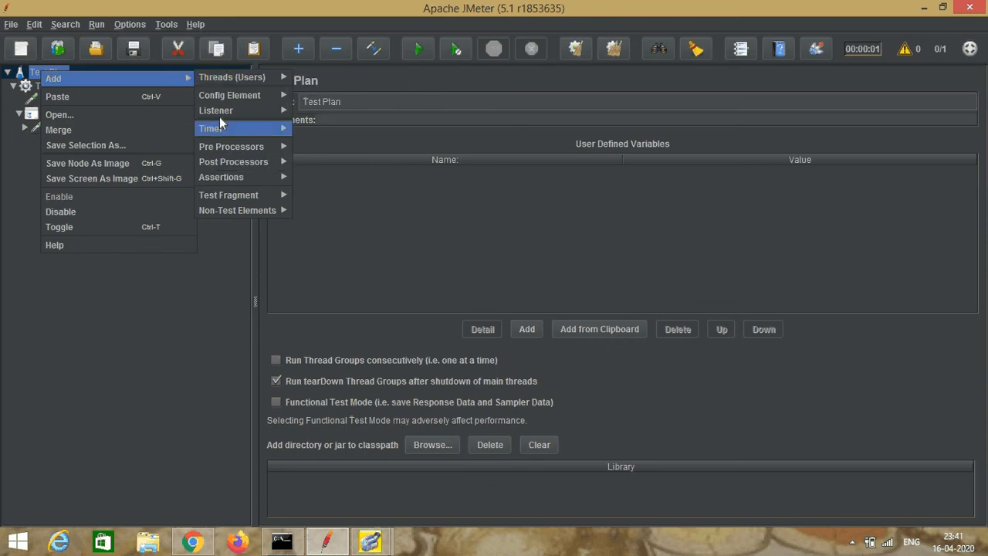
pyautogui.moveTo(224, 110)
pyautogui.click(324, 109)
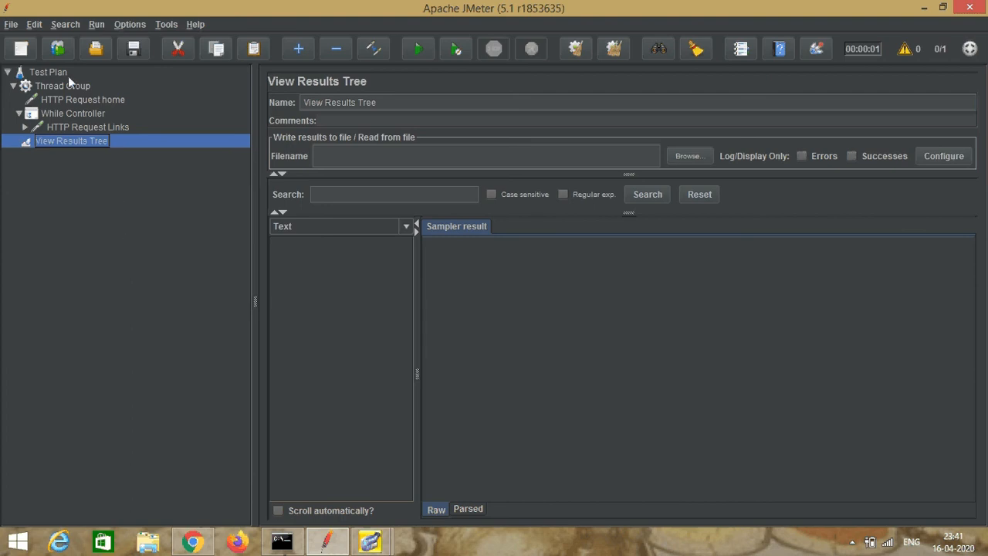
# Step: Save the test plan as whilecontroler.jmx in the jmetertest1 folder on the Desktop
pyautogui.click(11, 24)
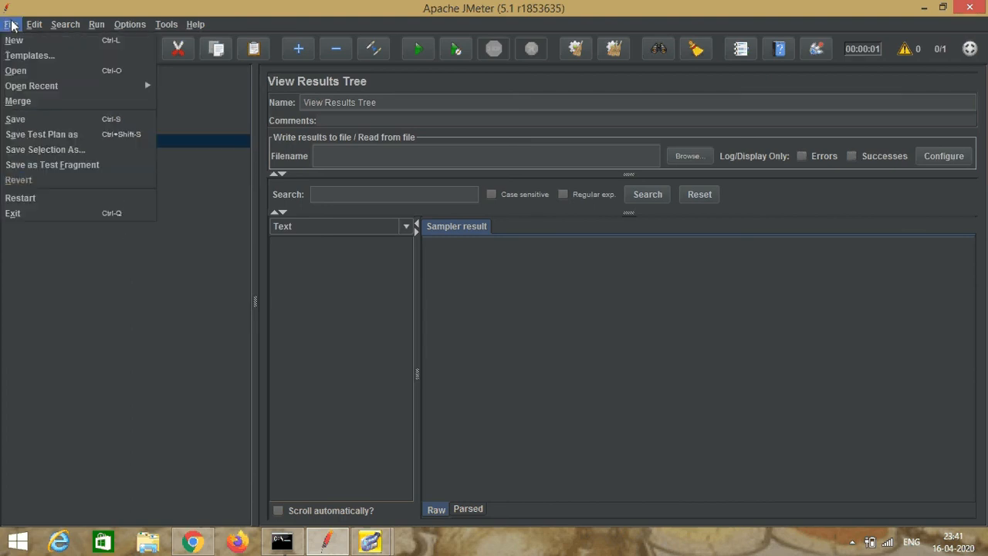
pyautogui.click(48, 138)
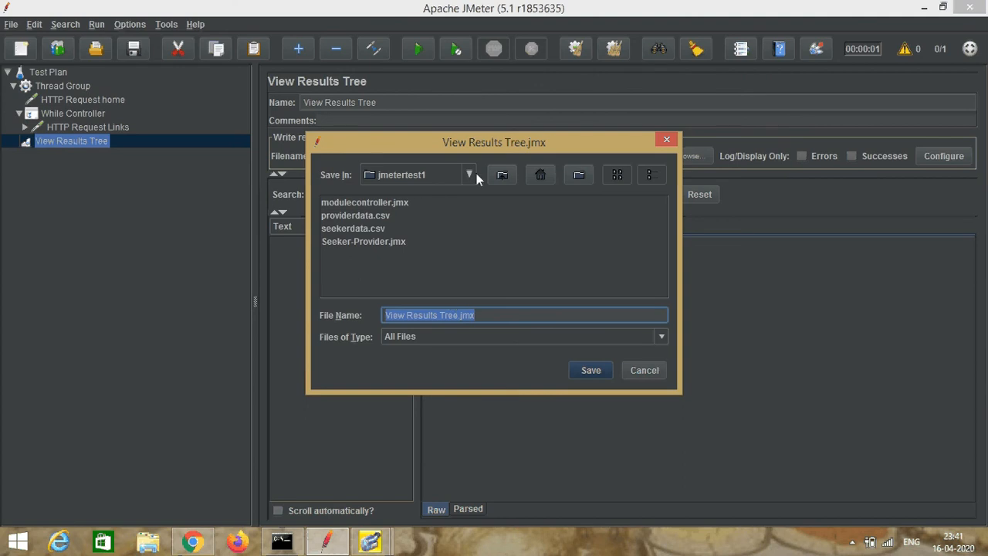
pyautogui.click(496, 176)
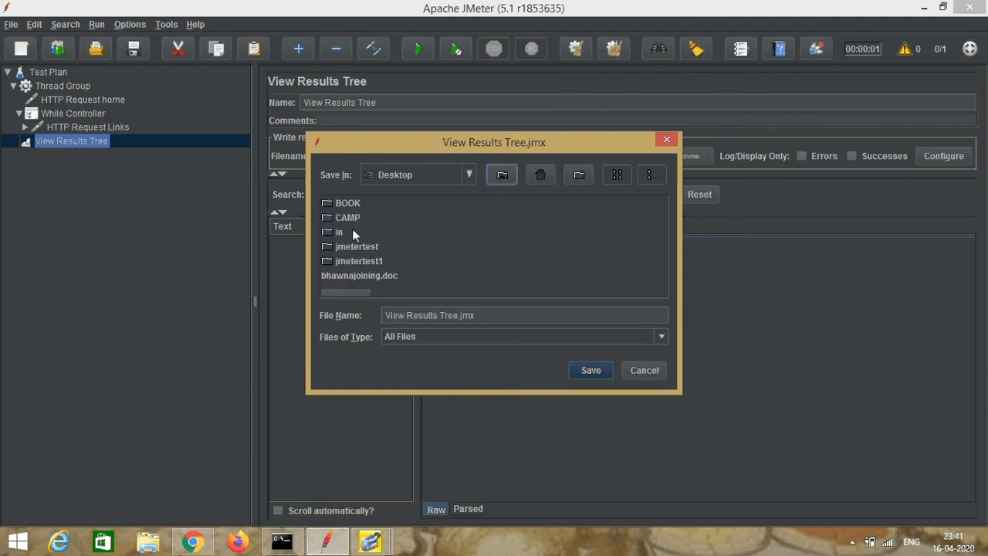
pyautogui.click(371, 261)
pyautogui.doubleClick(371, 261)
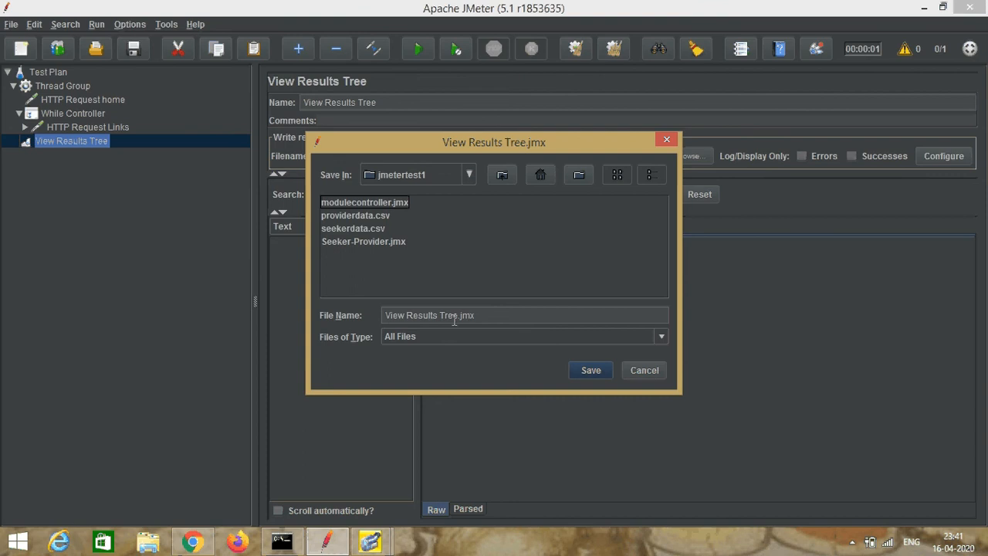
pyautogui.click(459, 315)
pyautogui.press('BackSpace')
pyautogui.press('BackSpace')
pyautogui.press('BackSpace')
pyautogui.press('BackSpace')
pyautogui.press('BackSpace')
pyautogui.press('BackSpace')
pyautogui.press('BackSpace')
pyautogui.press('BackSpace')
pyautogui.press('BackSpace')
pyautogui.press('BackSpace')
pyautogui.press('BackSpace')
pyautogui.press('BackSpace')
pyautogui.press('BackSpace')
pyautogui.press('BackSpace')
pyautogui.press('BackSpace')
pyautogui.press('BackSpace')
pyautogui.press('BackSpace')
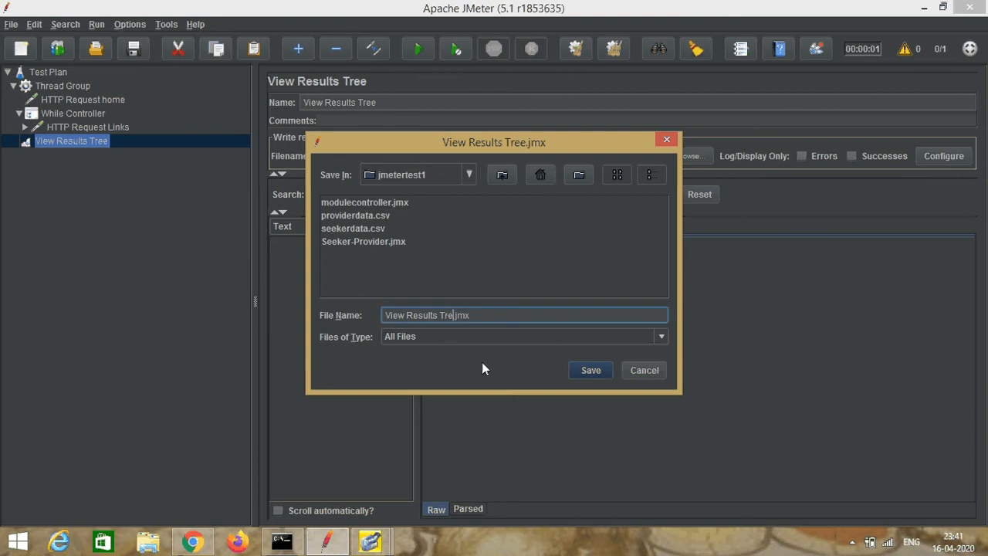
pyautogui.write('whilecontroler')
pyautogui.click(591, 372)
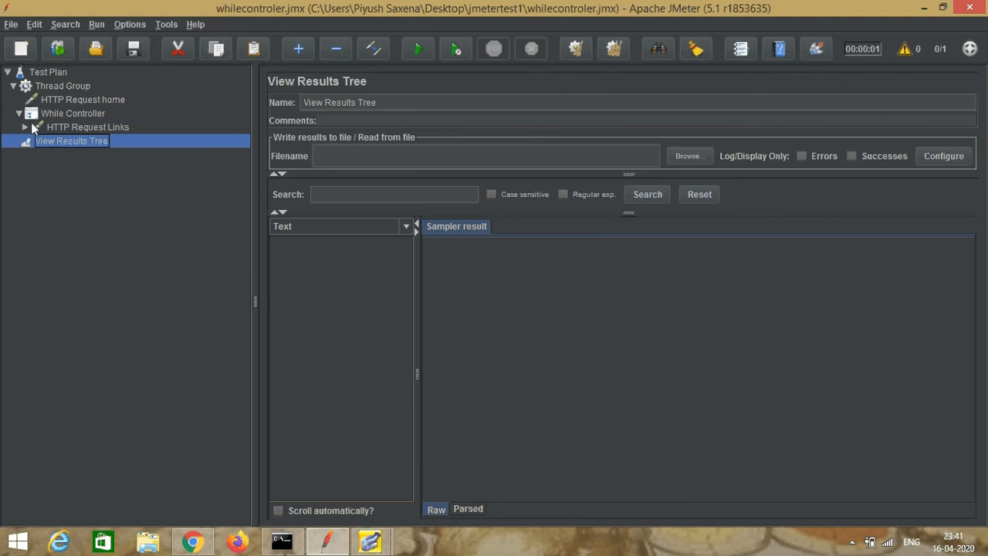
# Step: Run the saved test plan and inspect the HTTP Request Links sampler result in View Results Tree
pyautogui.click(45, 73)
pyautogui.click(416, 49)
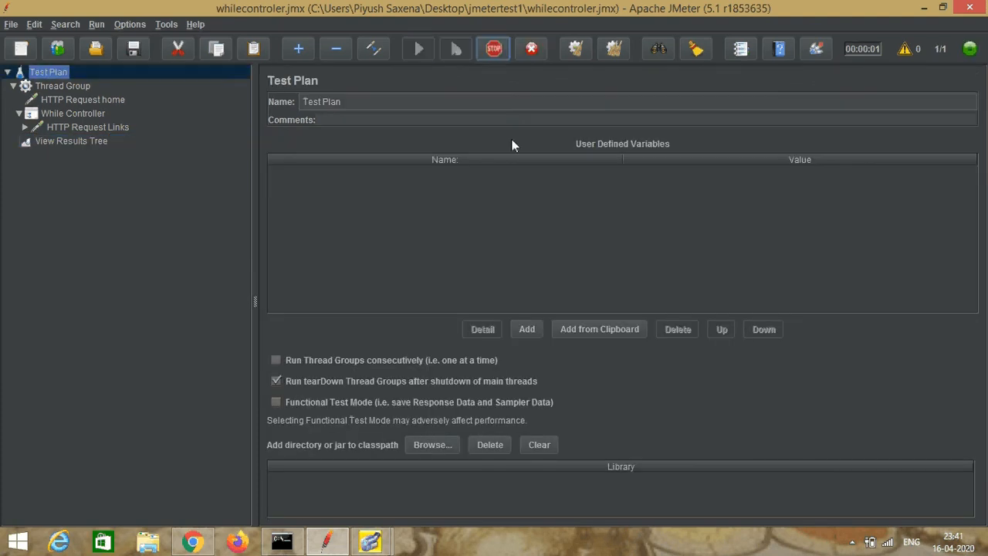
pyautogui.click(63, 141)
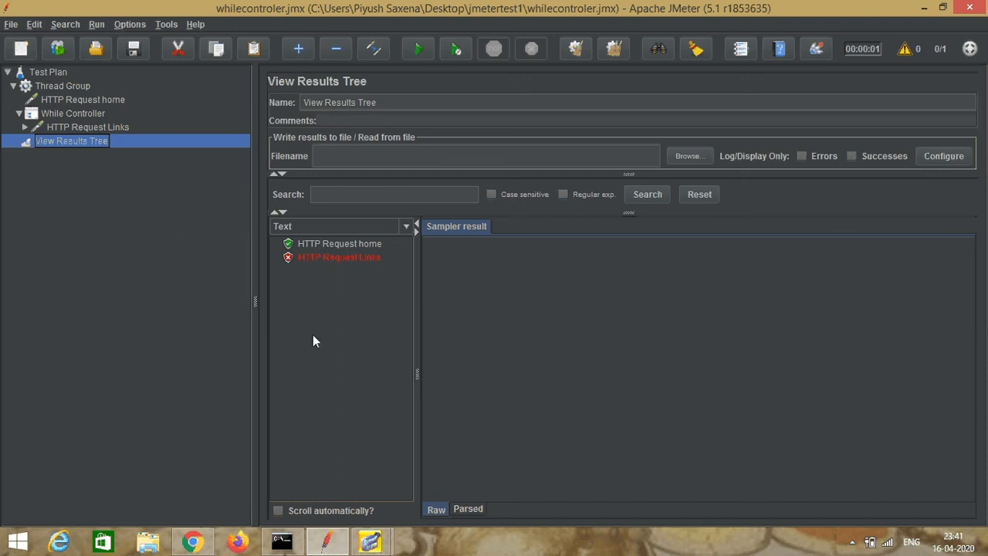
pyautogui.click(339, 261)
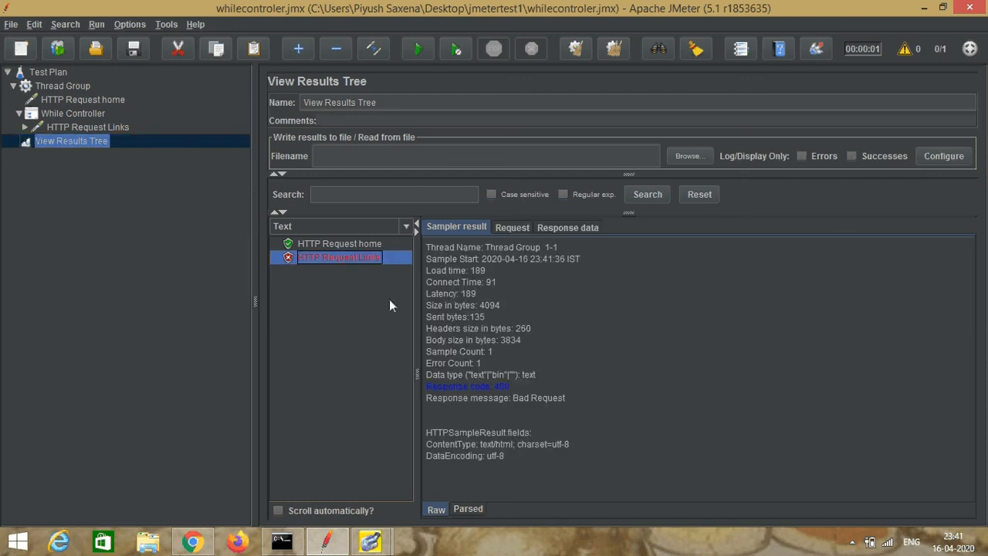
pyautogui.click(511, 228)
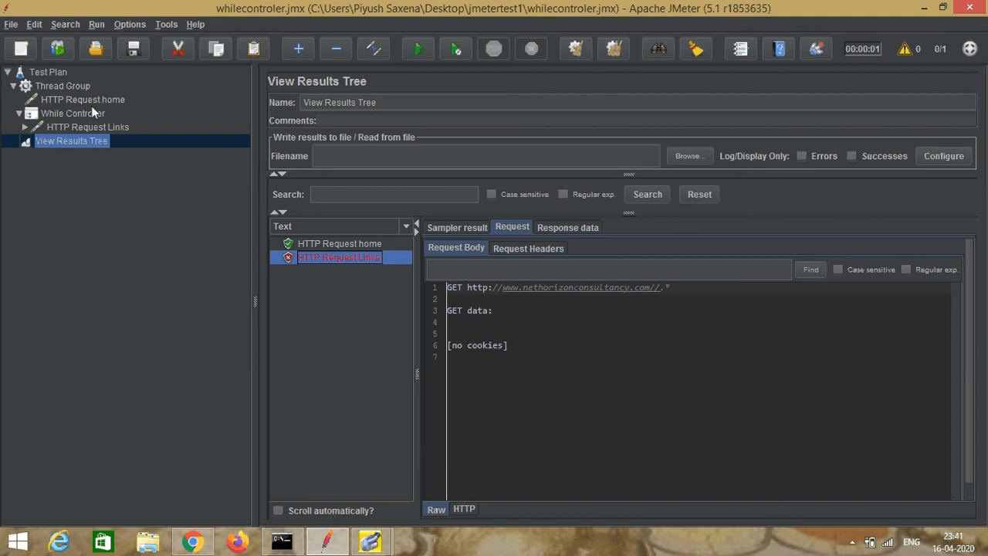
pyautogui.click(96, 128)
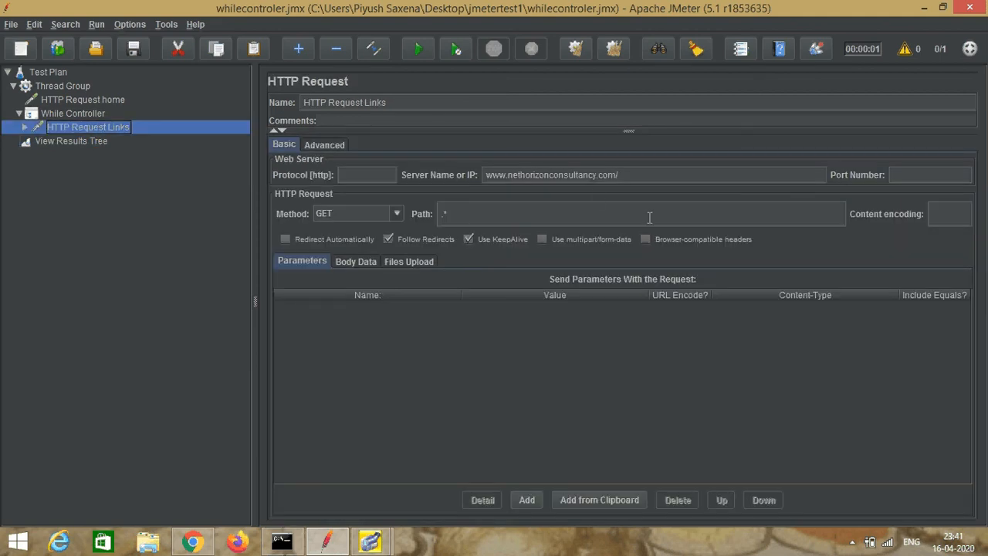
pyautogui.click(626, 175)
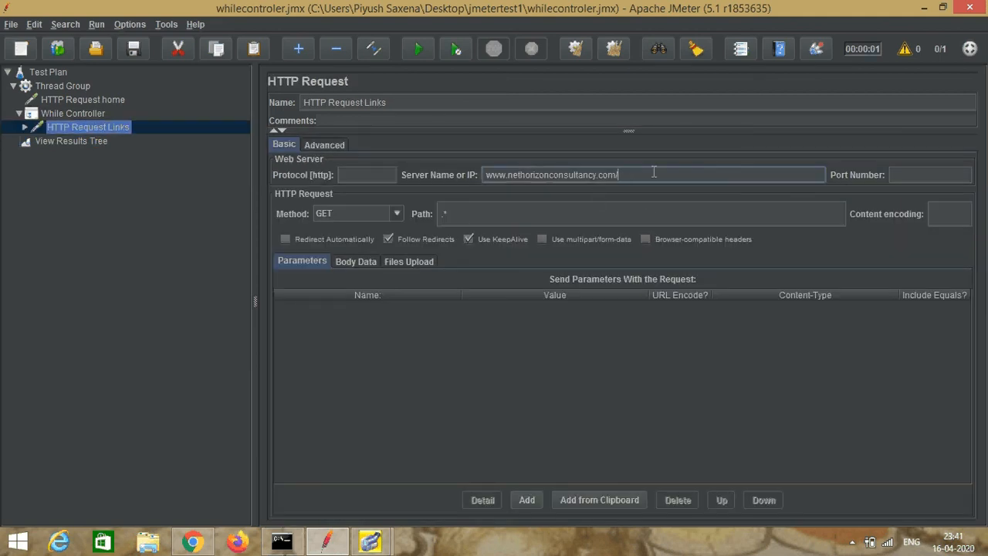
pyautogui.press('BackSpace')
pyautogui.click(14, 26)
pyautogui.click(28, 125)
pyautogui.click(48, 72)
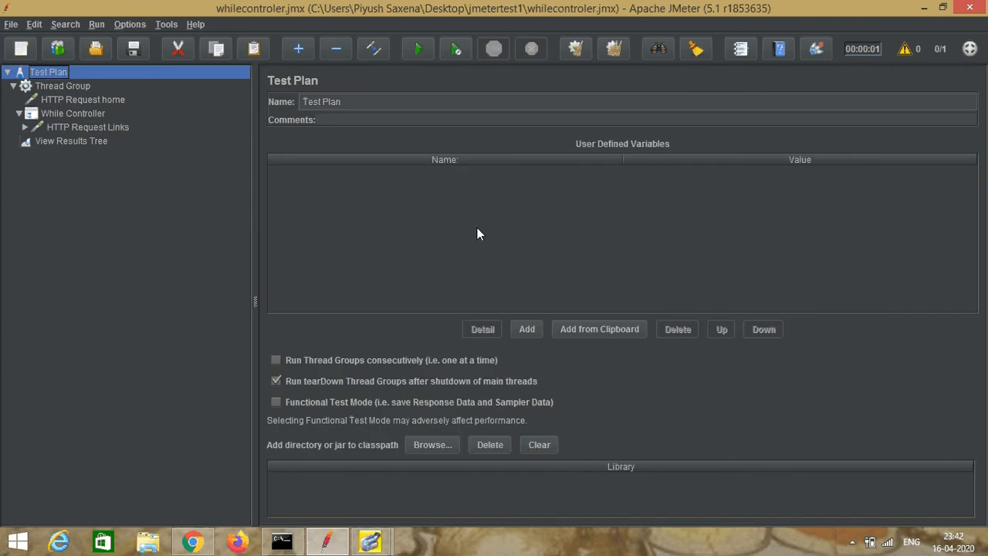
# Step: Clear the previous run's results from the View Results Tree listener
pyautogui.click(103, 147)
pyautogui.rightClick(104, 145)
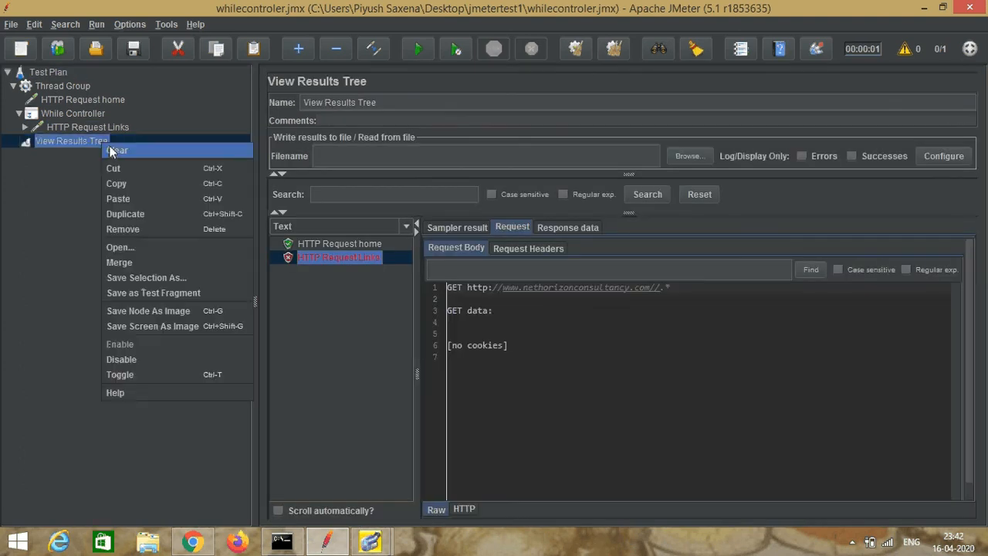
pyautogui.click(112, 152)
# Step: Run the test plan again, view the looping HTTP Request Links samples in View Results Tree, and stop the run
pyautogui.click(45, 71)
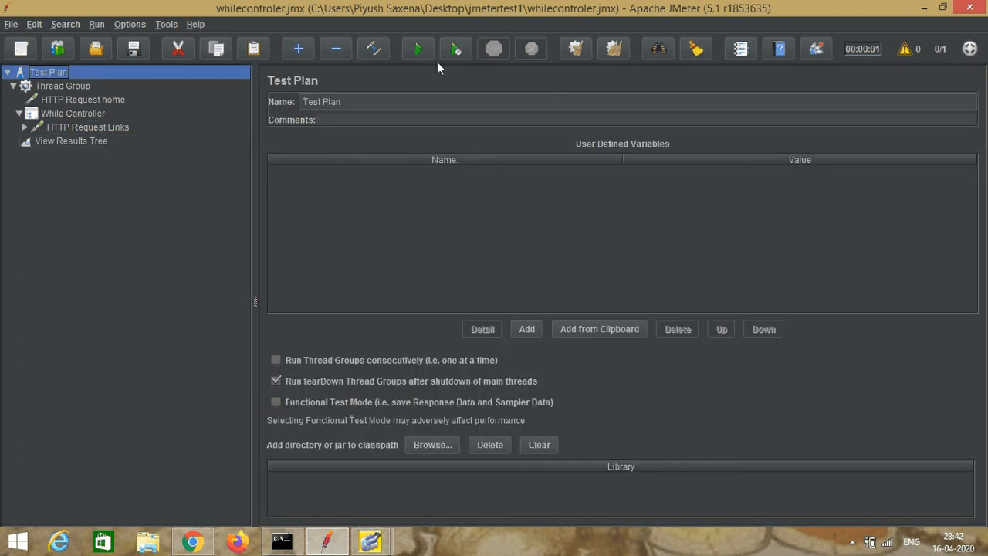
pyautogui.click(418, 48)
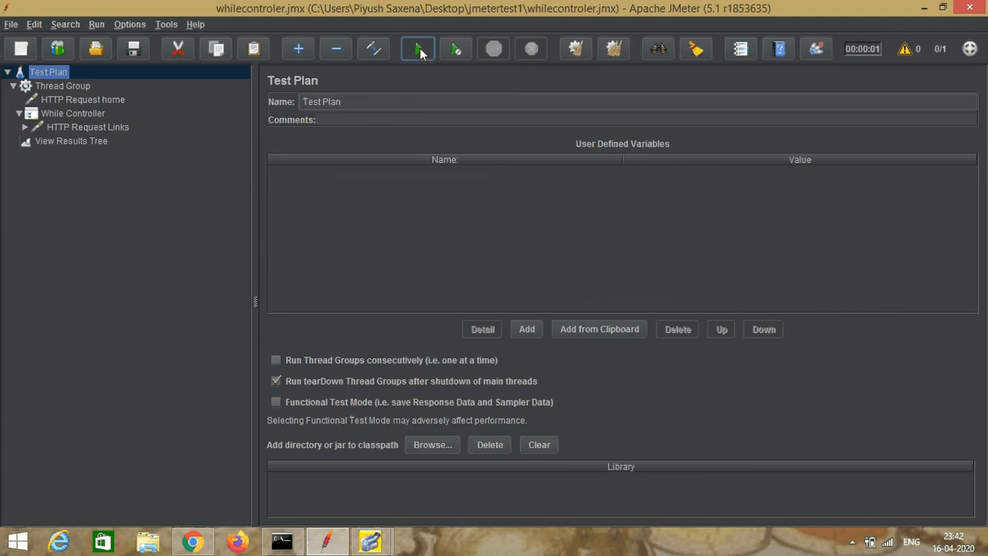
pyautogui.click(65, 142)
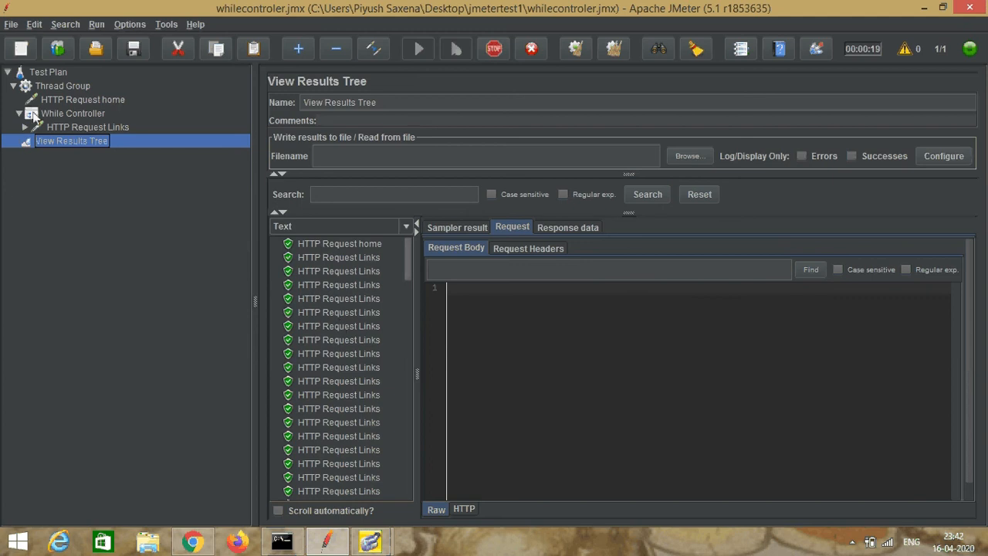
pyautogui.click(494, 56)
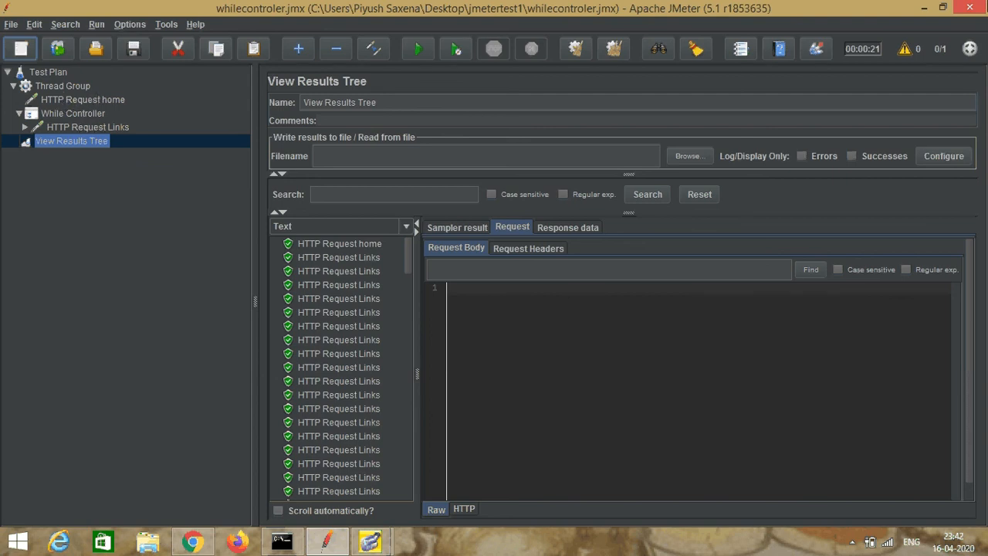
pyautogui.click(927, 9)
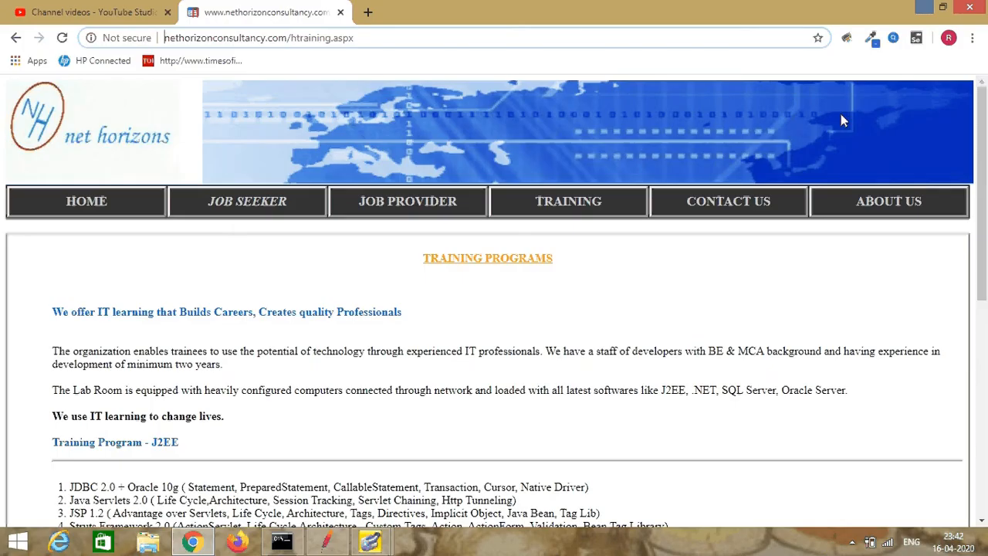
pyautogui.click(925, 10)
pyautogui.click(158, 171)
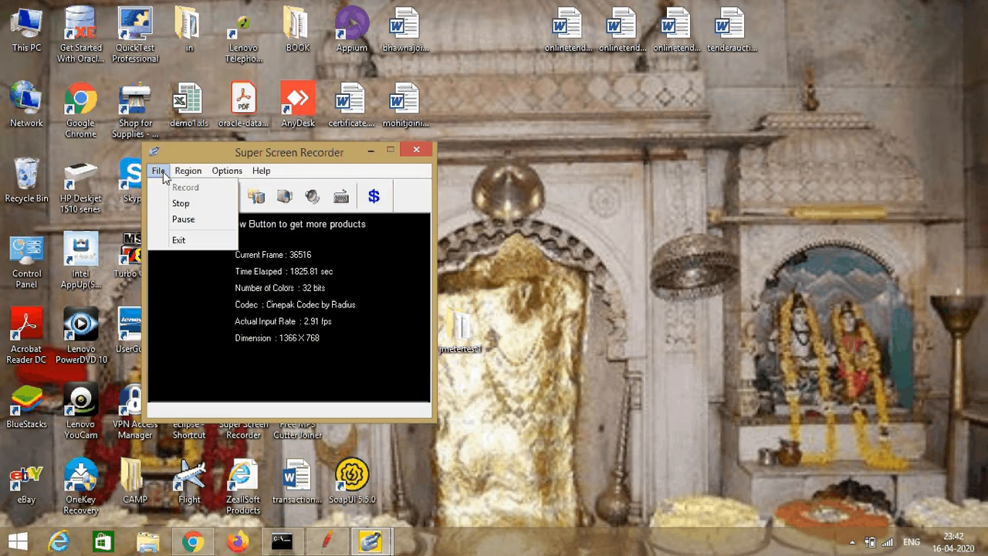